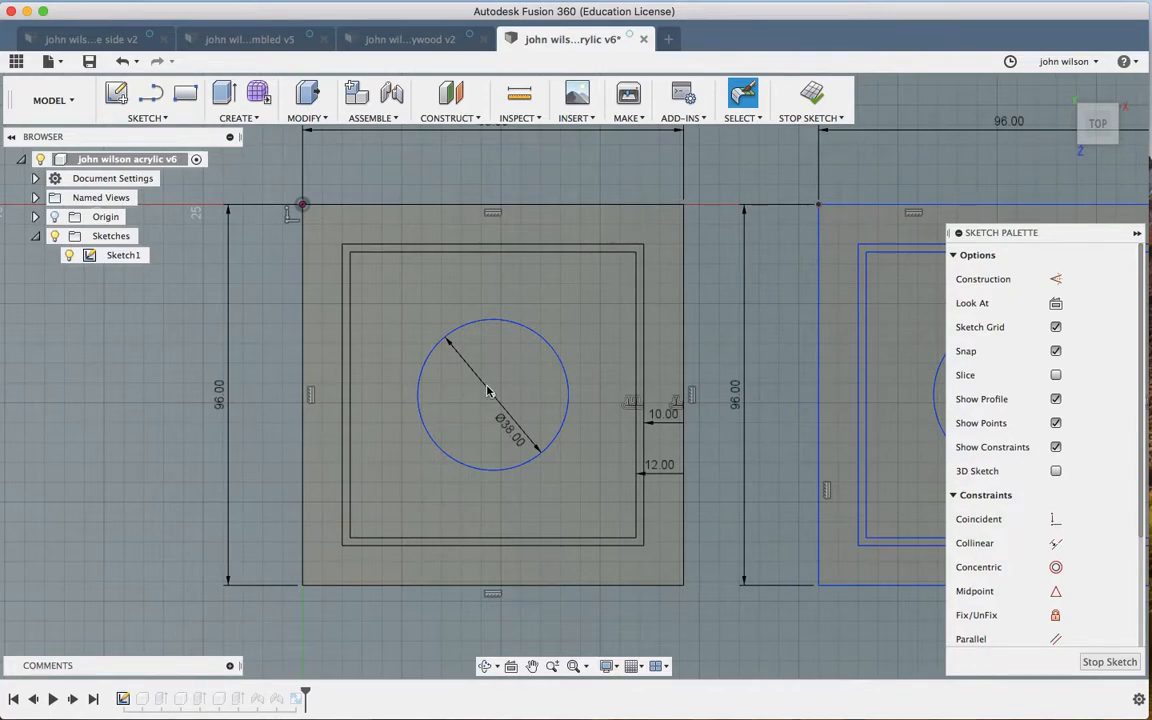
Step: Start exporting Sketch1 as a DXF, then dismiss the save window and clear the selection
scroll(522, 391, "right", 6)
scroll(522, 391, "right", 3)
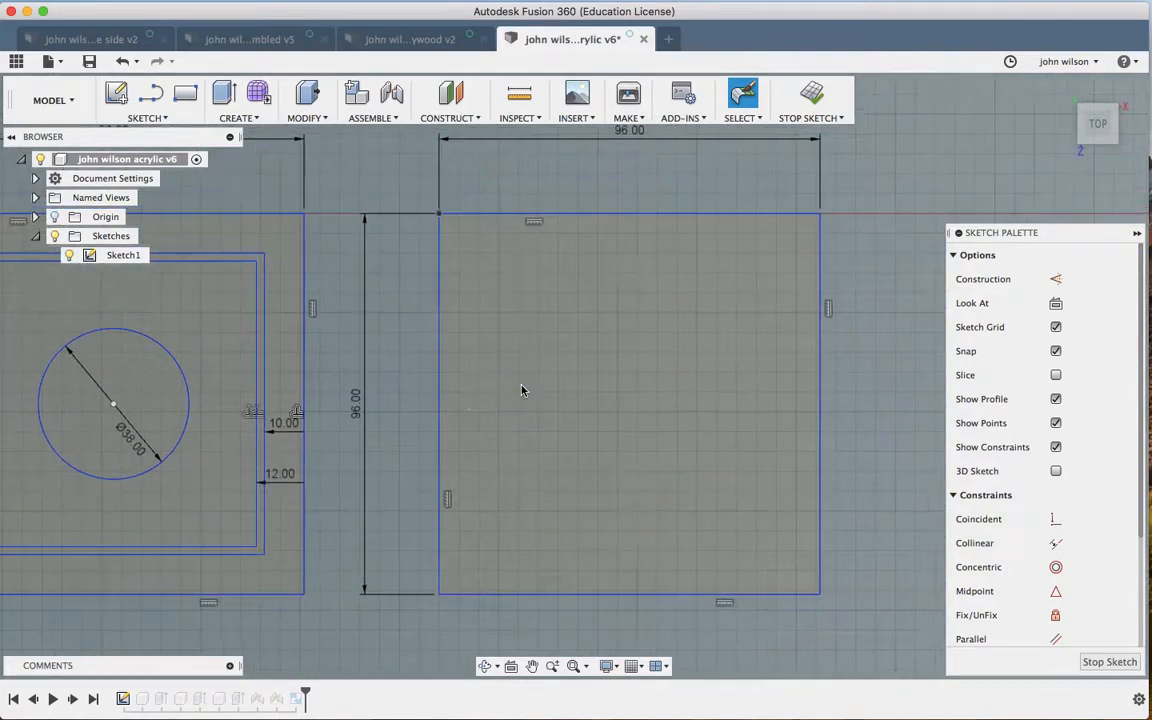
scroll(522, 390, "left", 7)
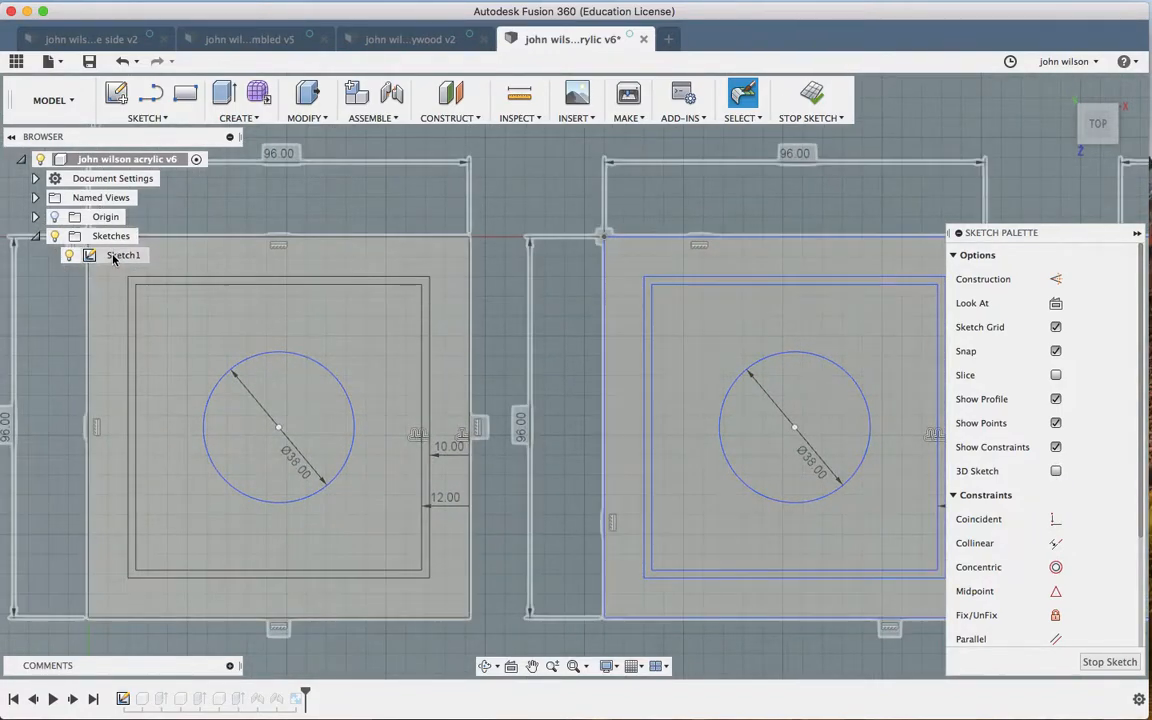
right_click(116, 258)
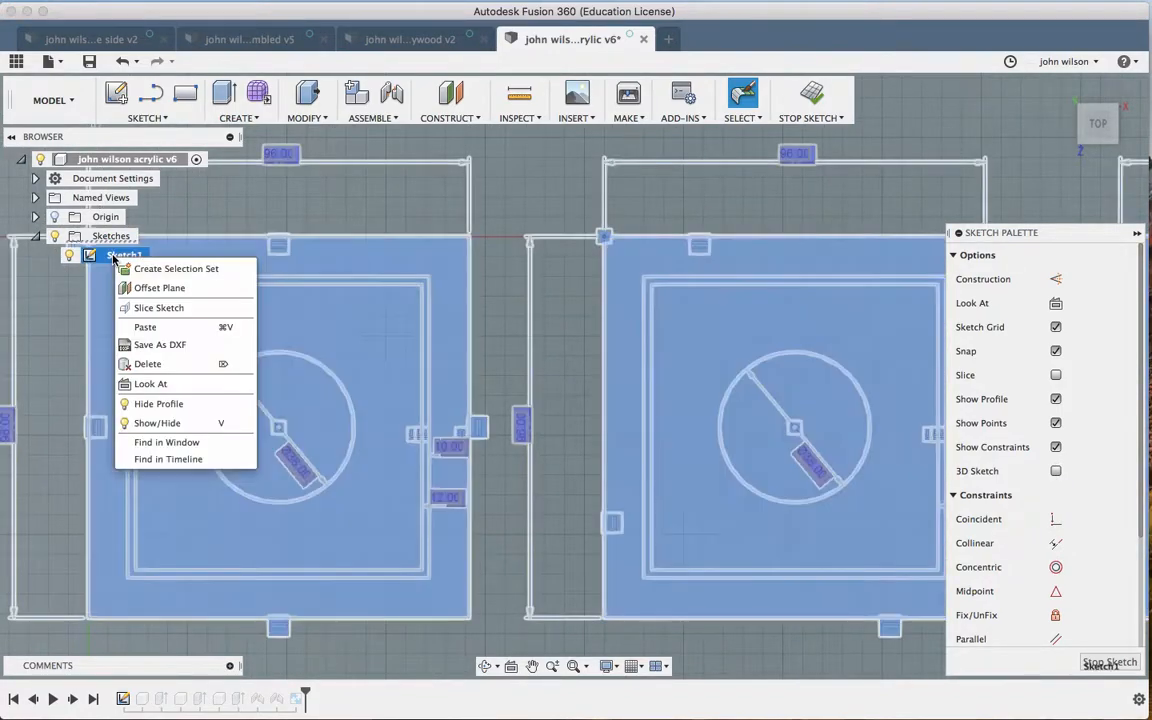
left_click(171, 345)
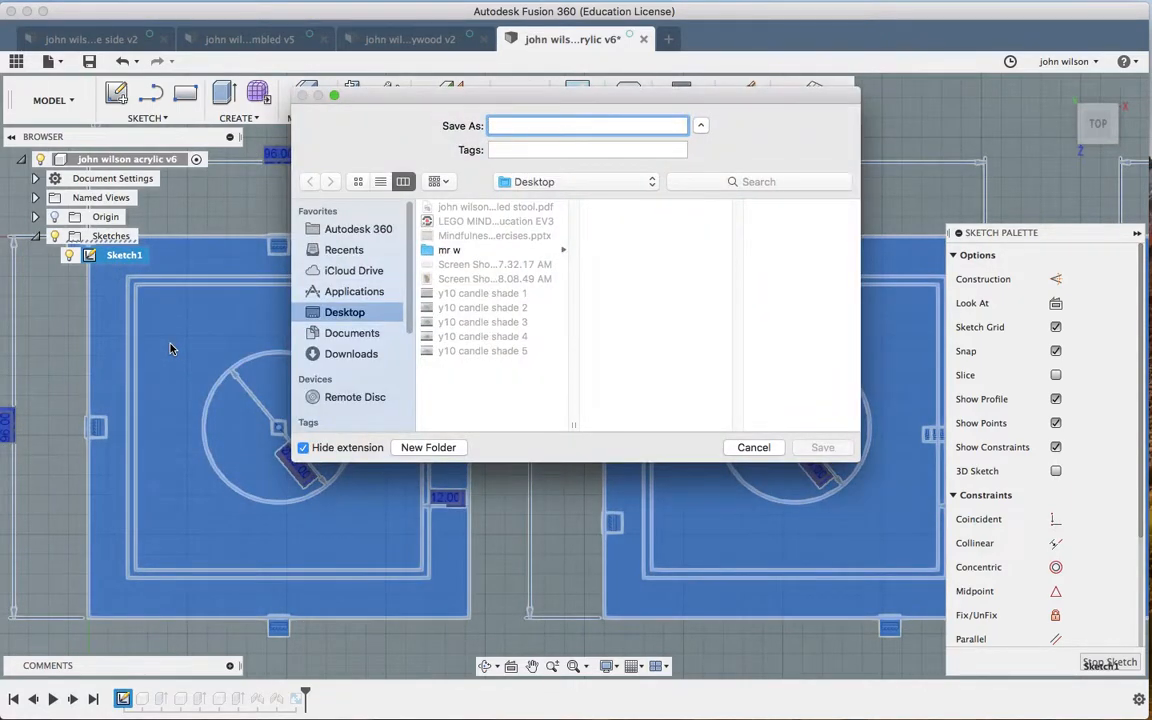
left_click(753, 448)
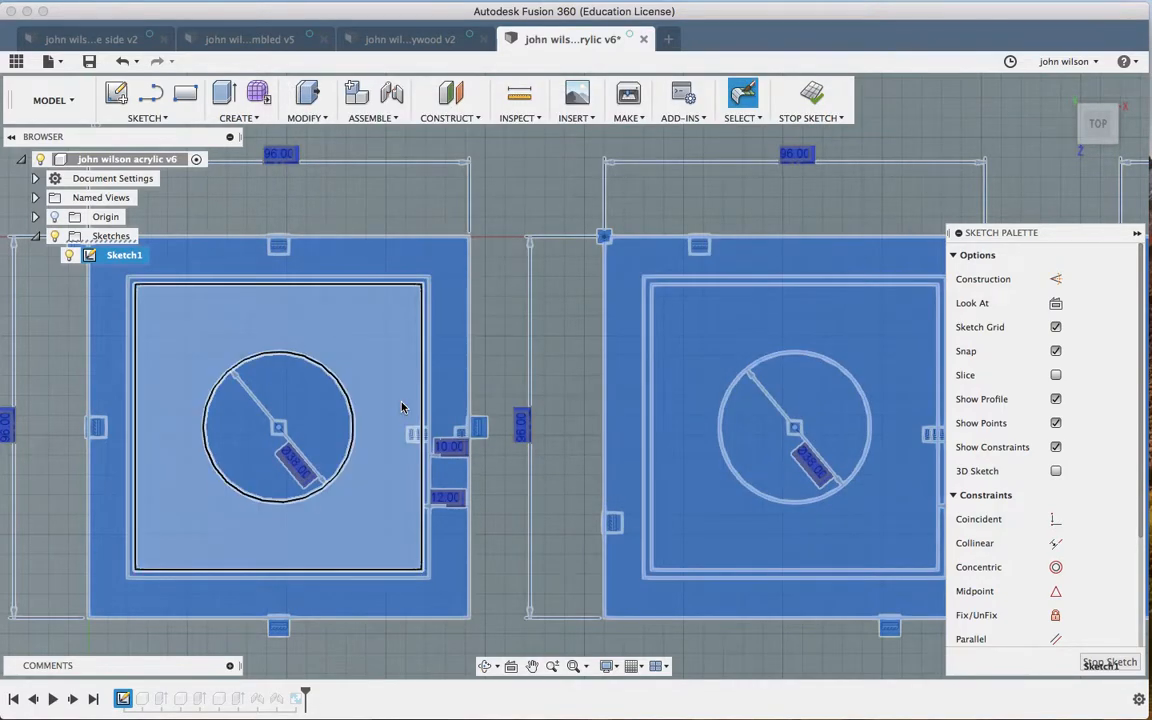
left_click(530, 208)
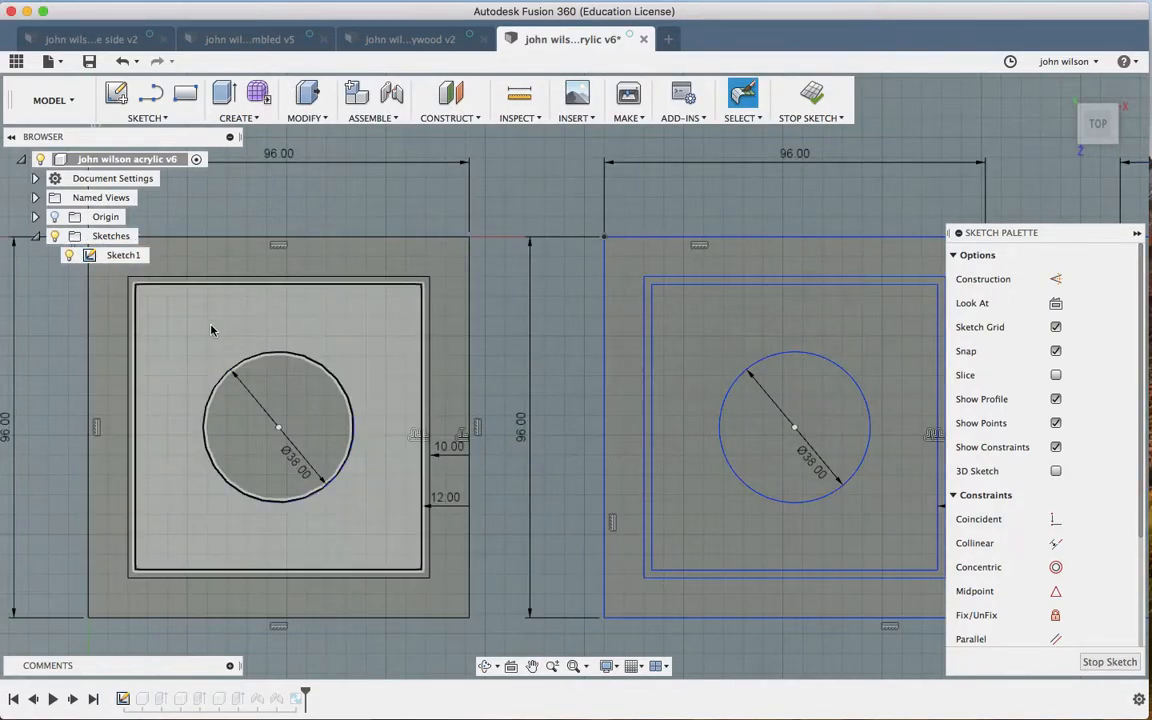
Step: Try dimensioning the inner rectangle's left and top edges, cancelling both without placing them
scroll(211, 330, "left", 5)
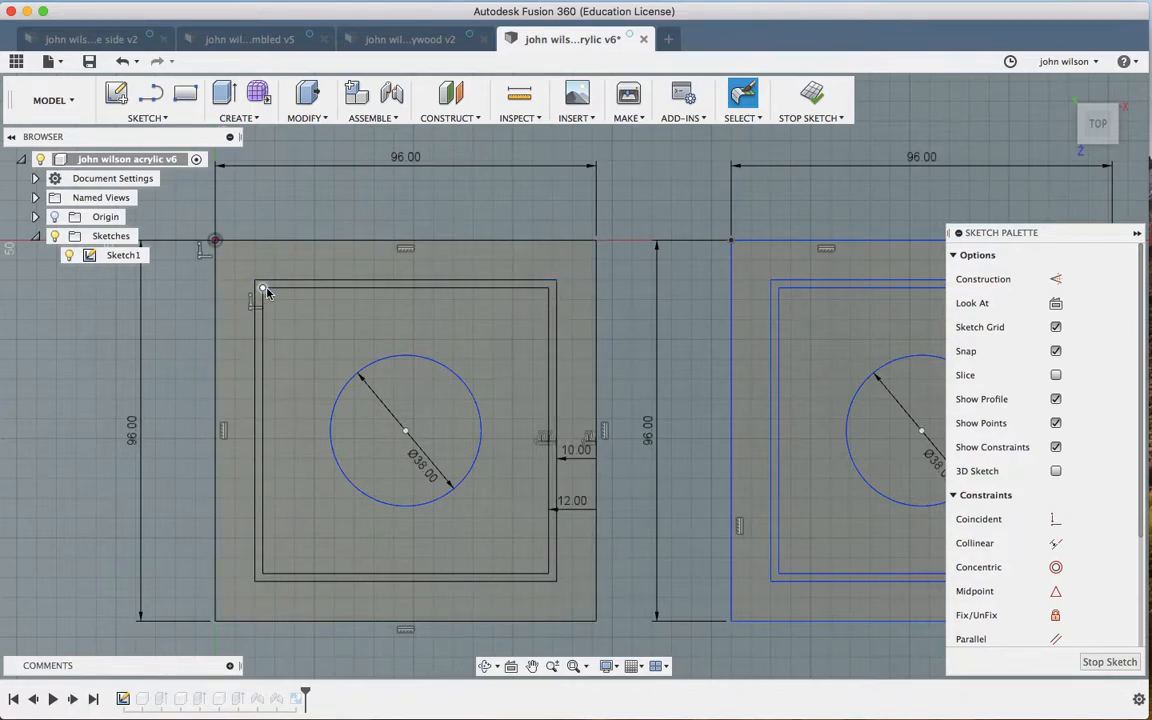
key("d")
left_click(262, 460)
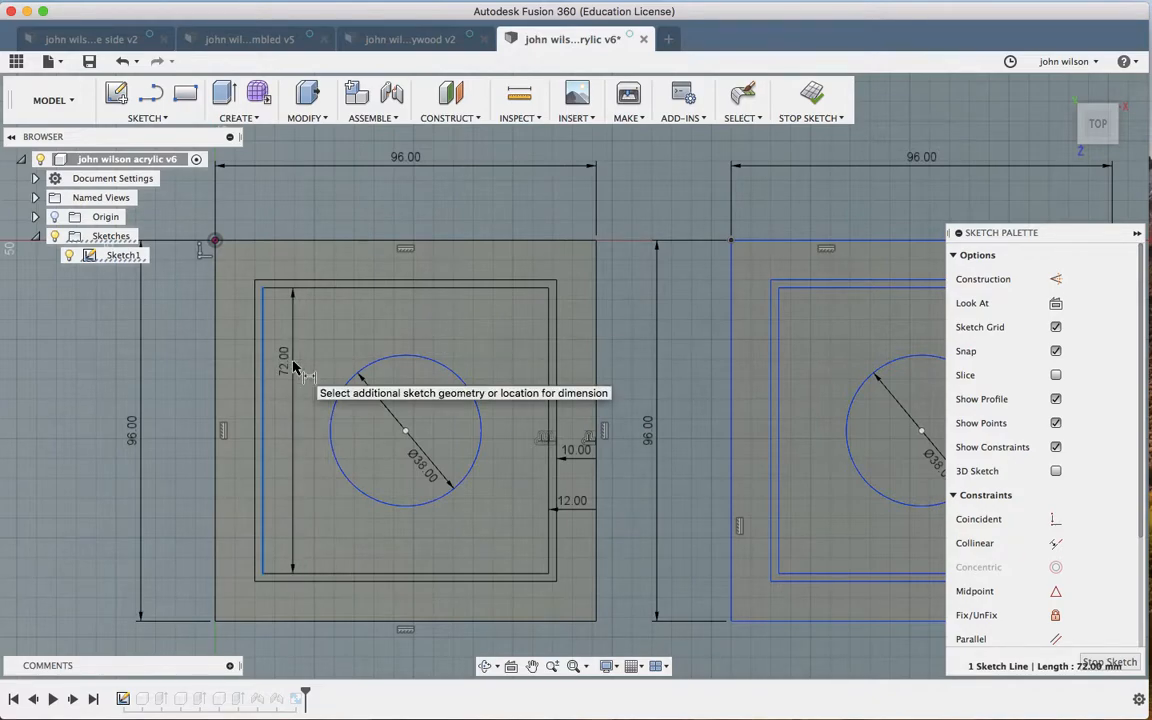
key("Escape")
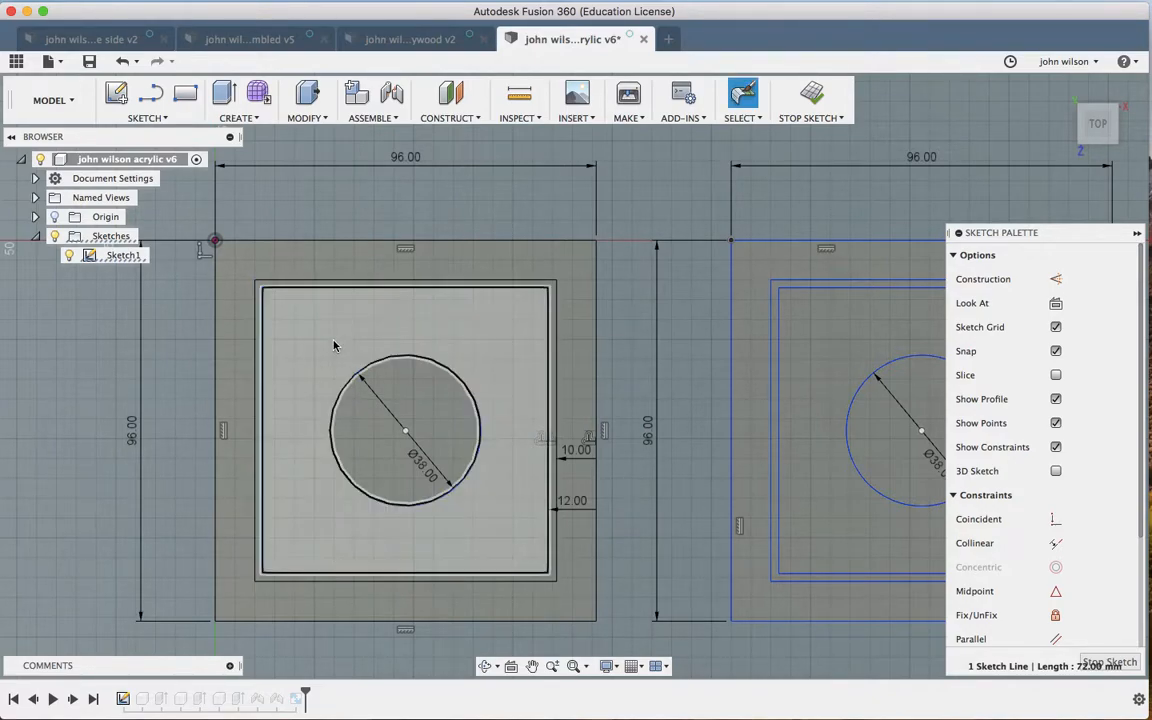
left_click(365, 293)
key("d")
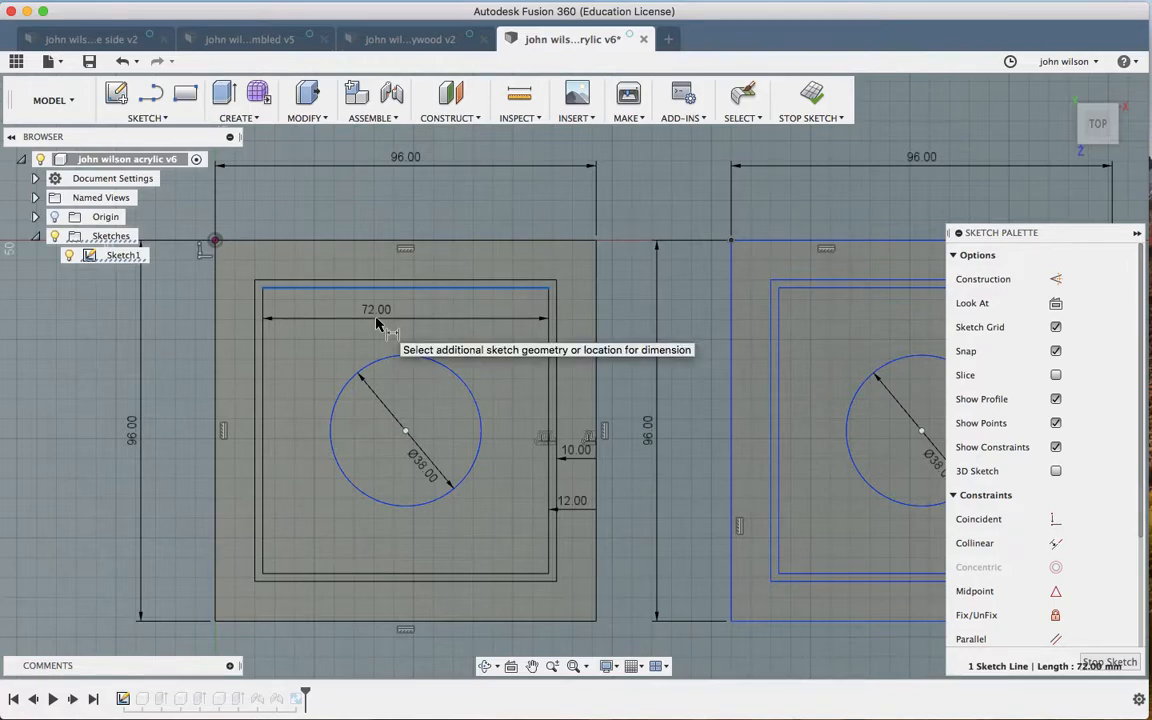
key("Escape")
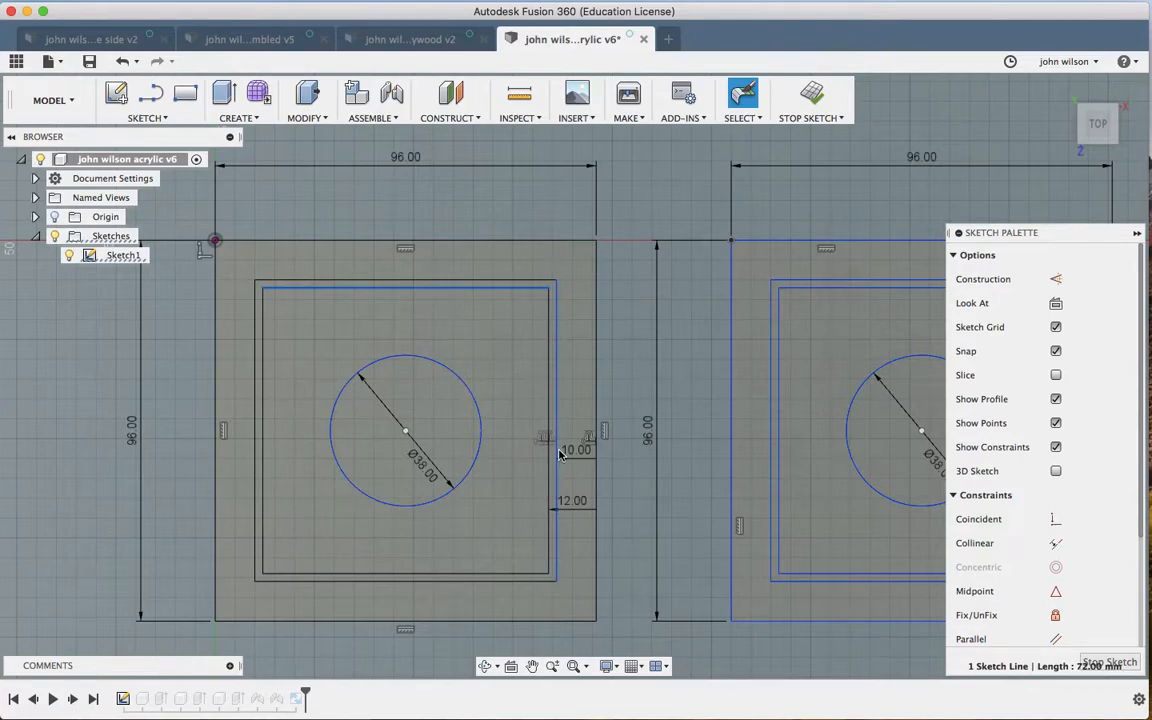
Step: Create a new blank design and save it as the owner's name plus 'polyproplene shade'
left_click(668, 39)
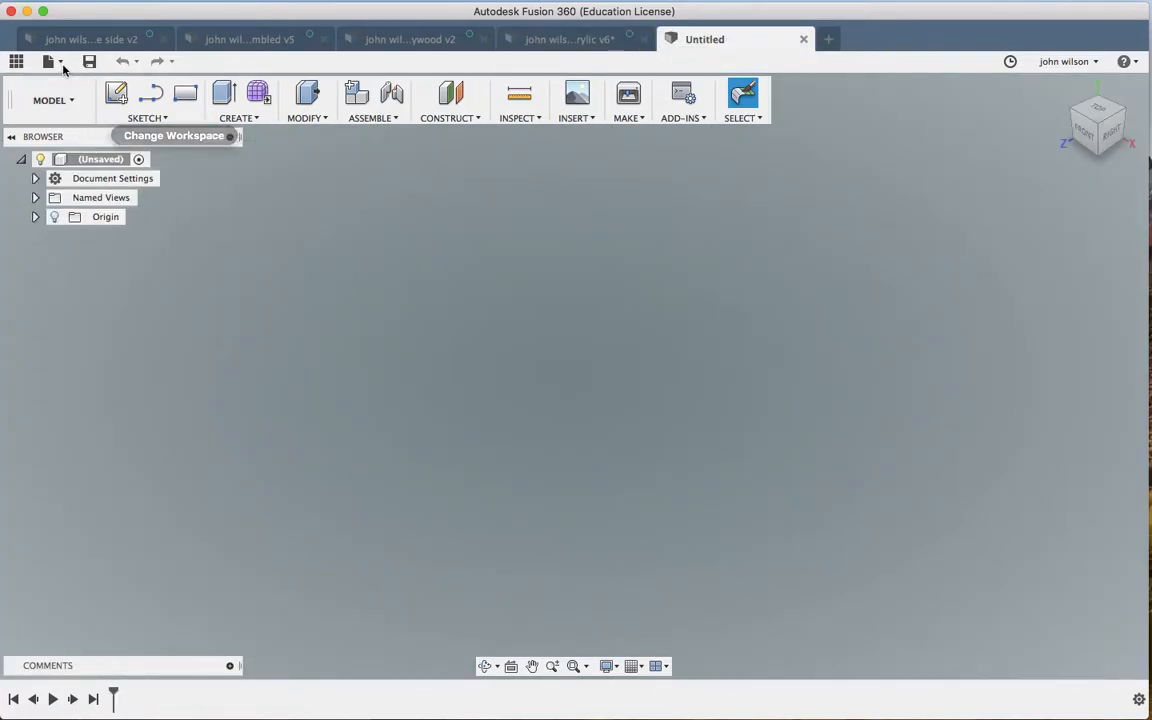
left_click(55, 62)
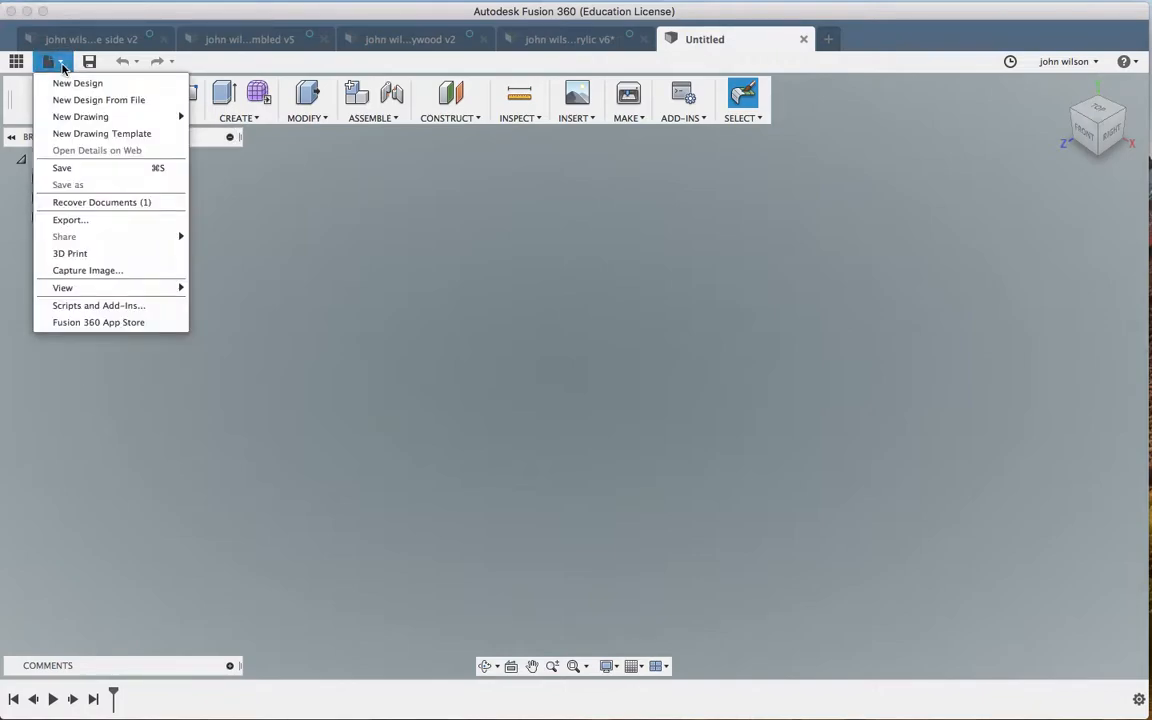
left_click(62, 168)
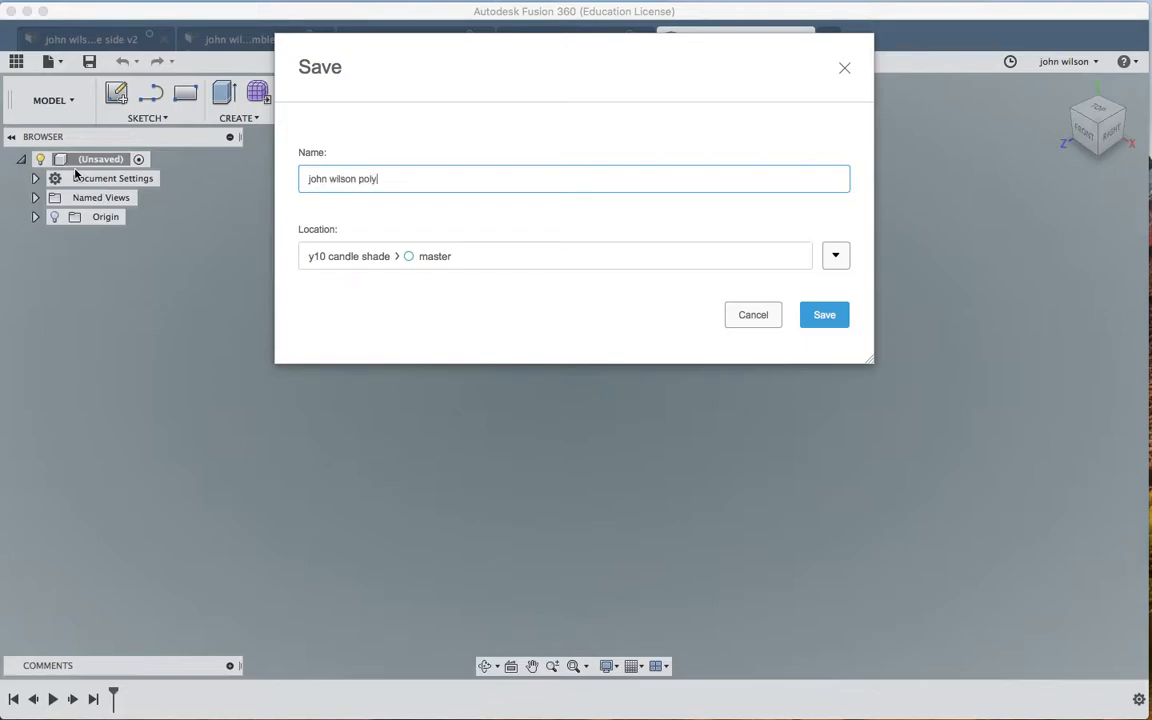
type("ne shade")
left_click(823, 316)
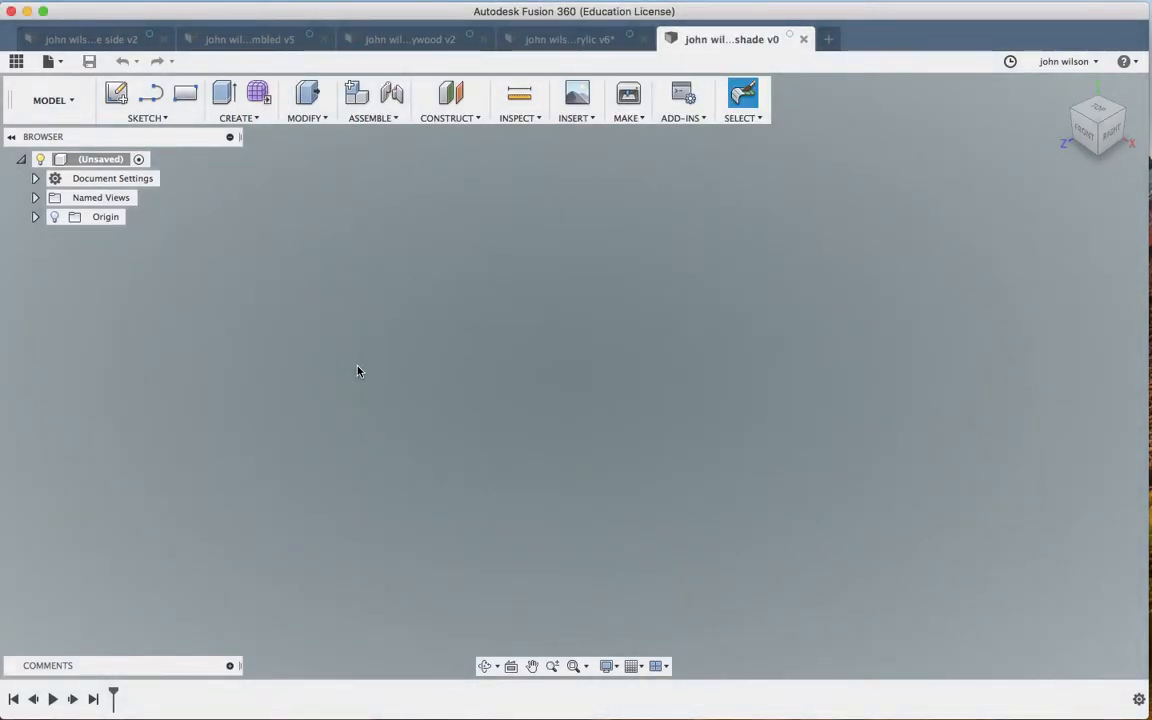
Step: Sketch a 74 × 90 mm rectangle on the XY ground plane with its corner at the origin
key("r")
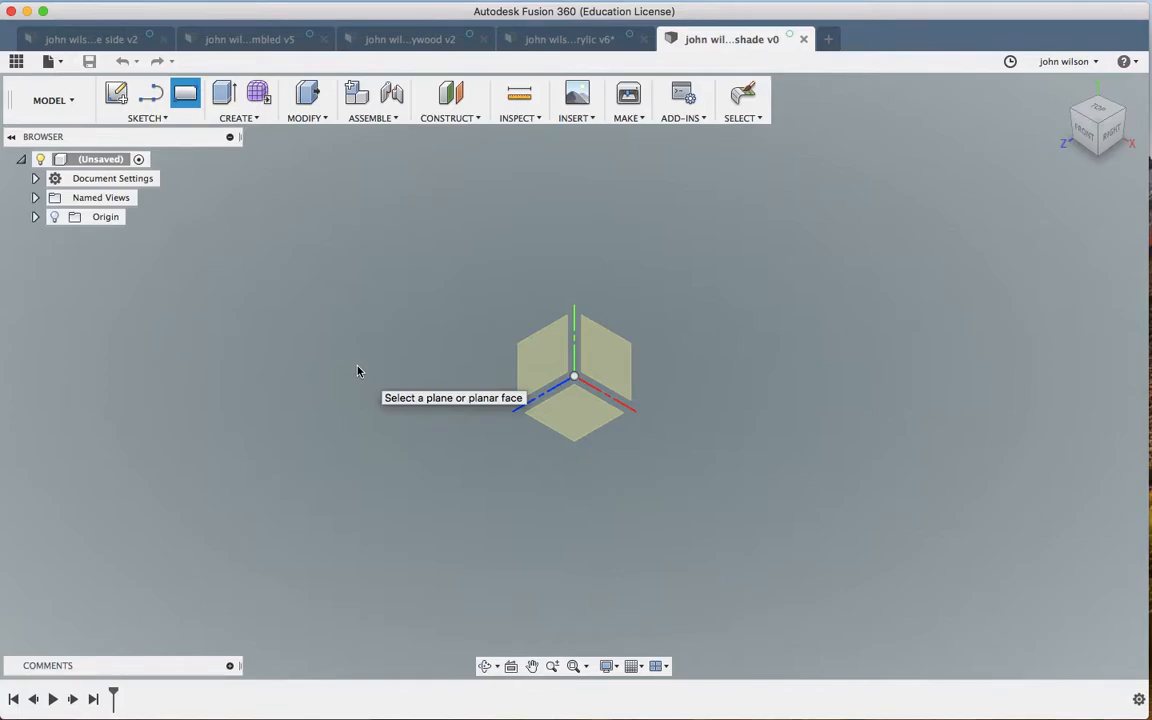
left_click(577, 433)
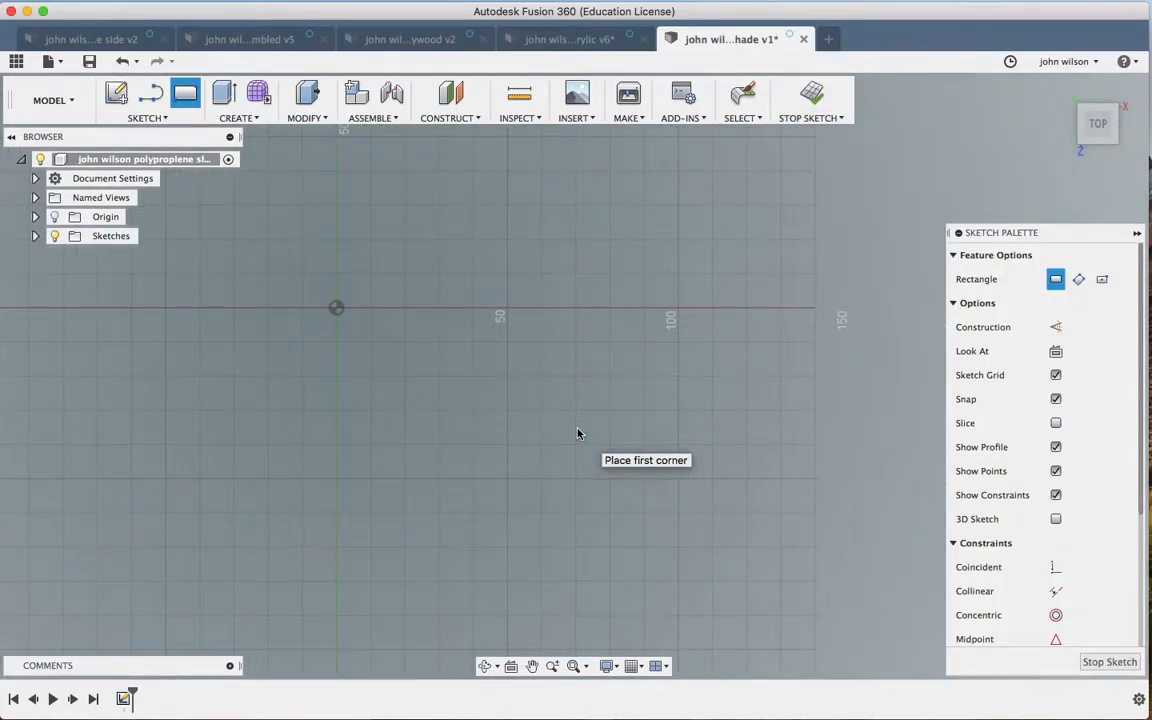
left_click(338, 311)
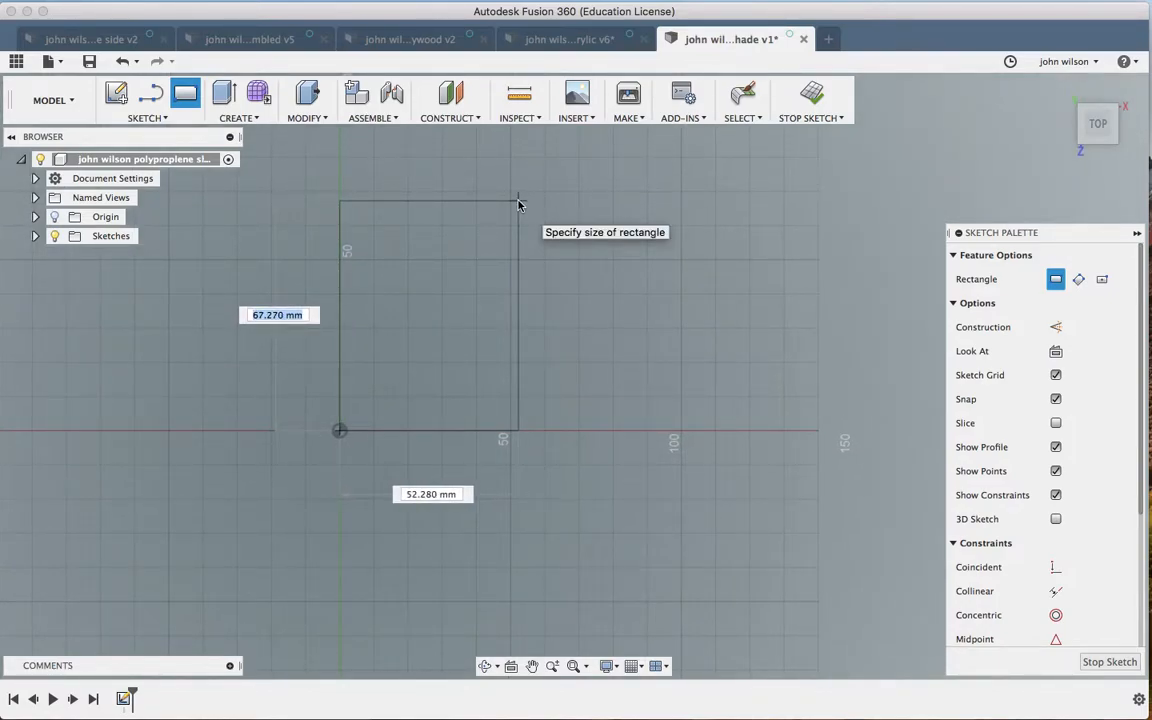
type("90")
key("Tab")
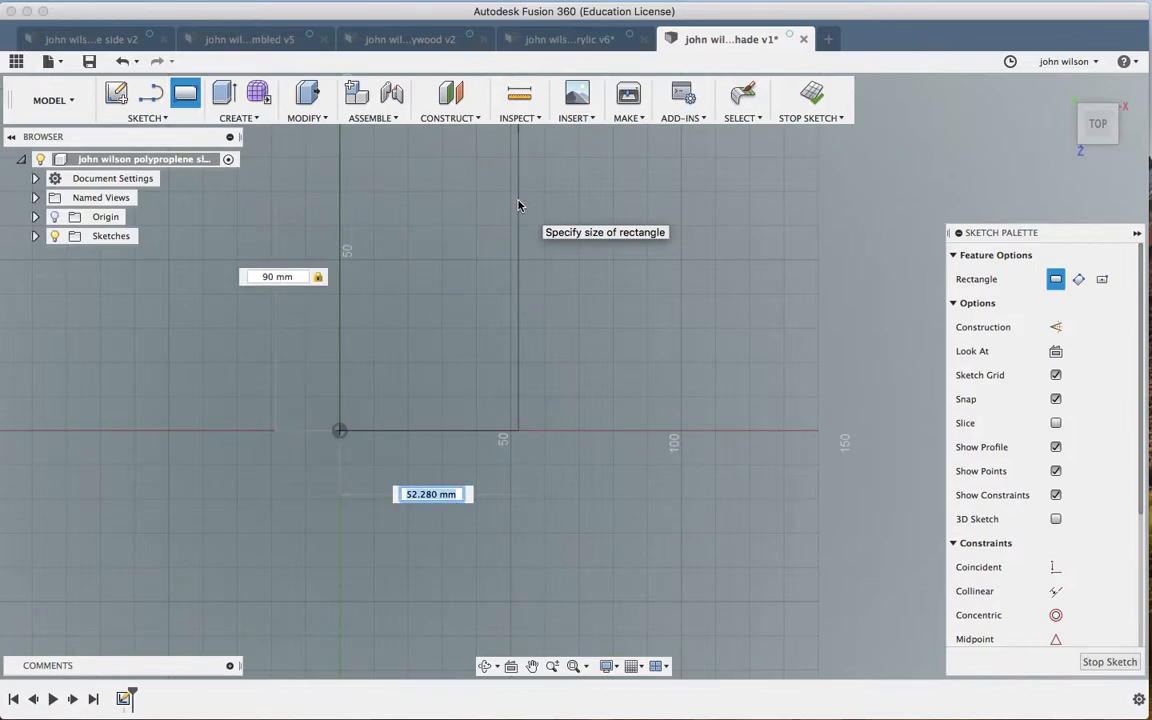
type("74")
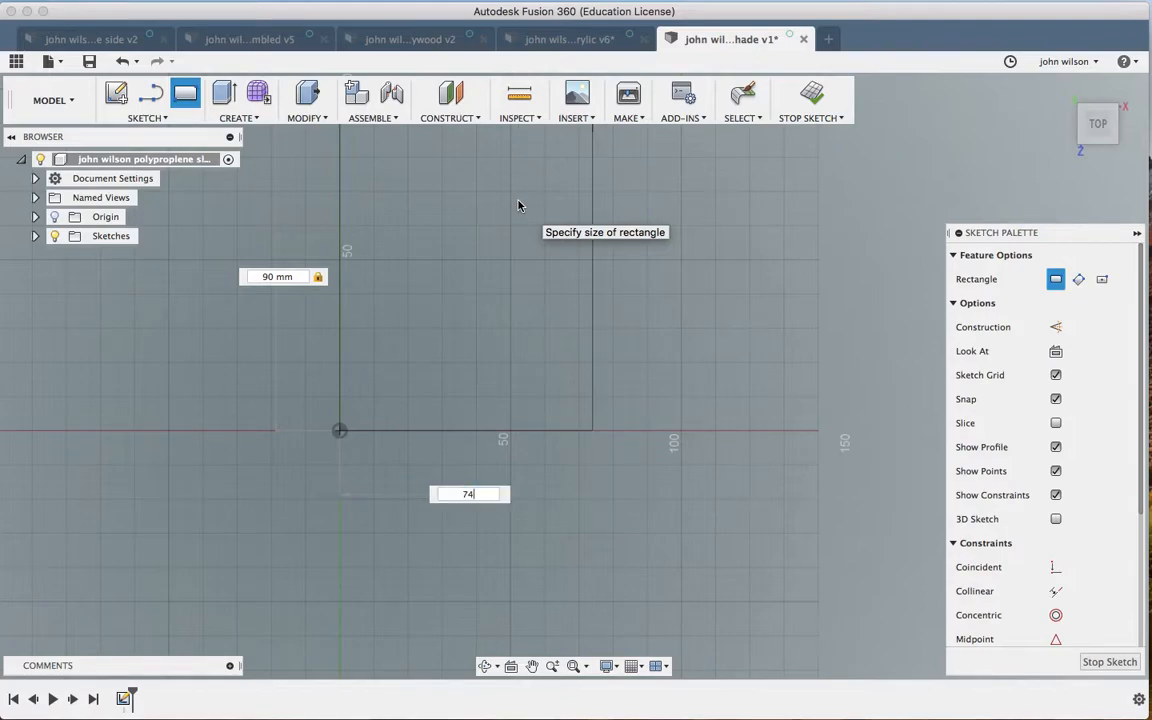
key("Return")
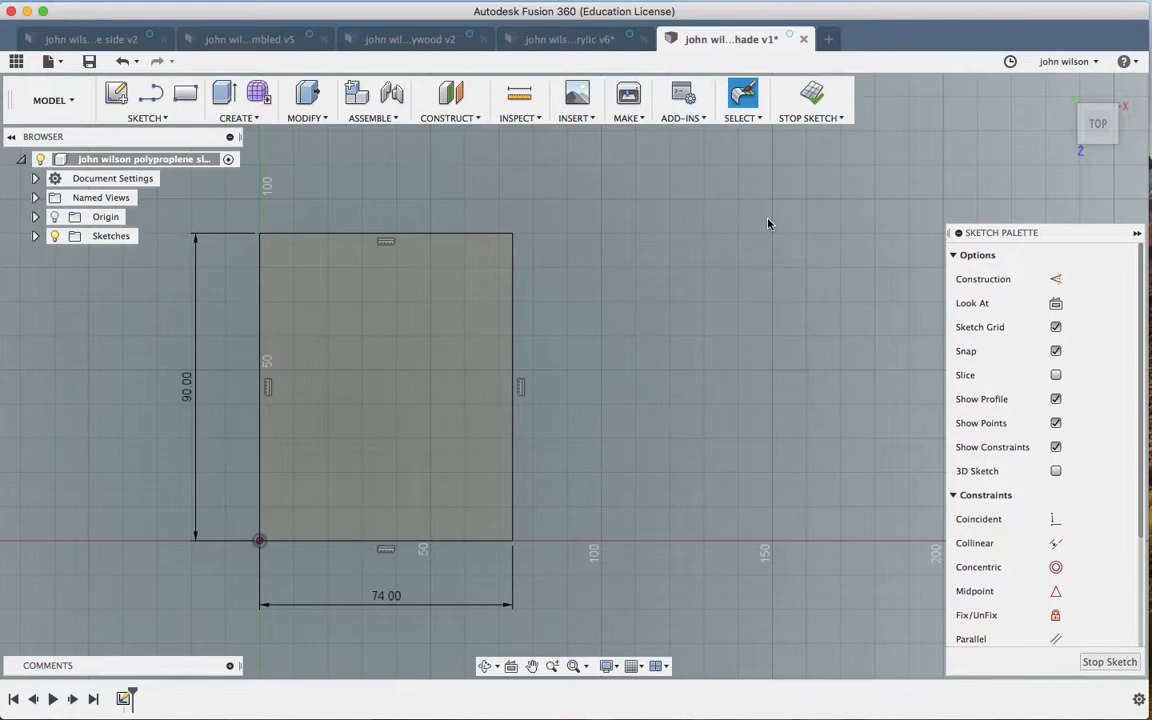
key("r")
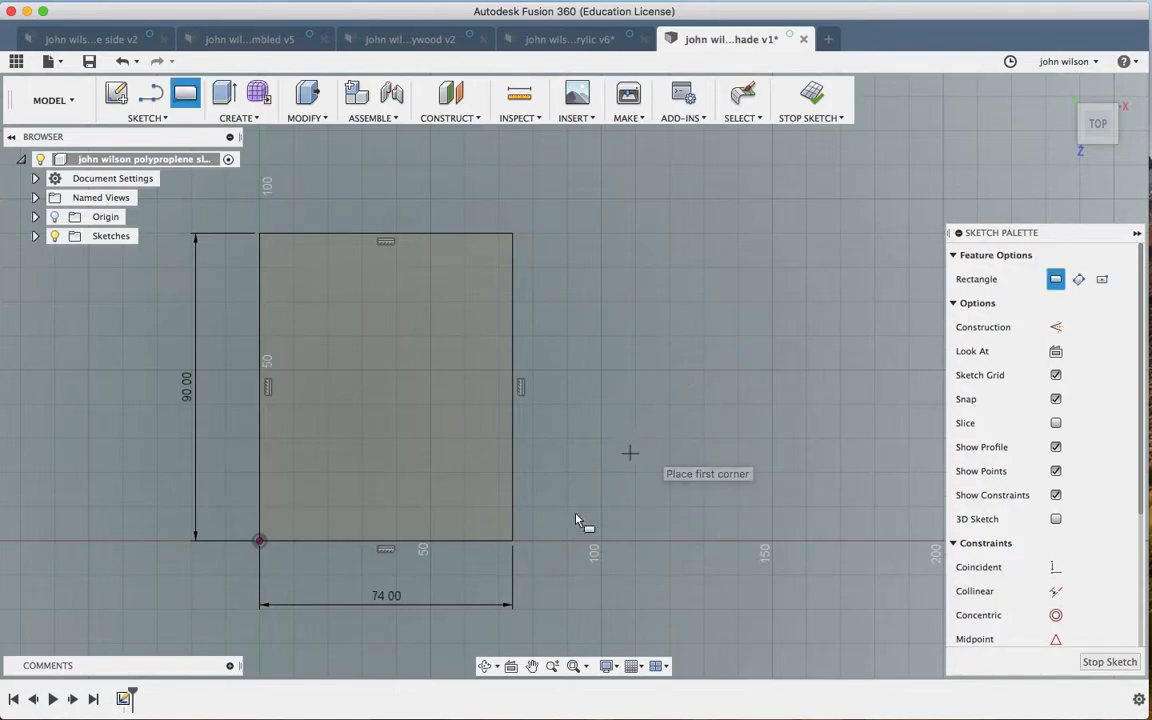
Step: Draw an 84 × 90 mm rectangle from the first panel's bottom-right corner, sharing its edge
left_click(516, 542)
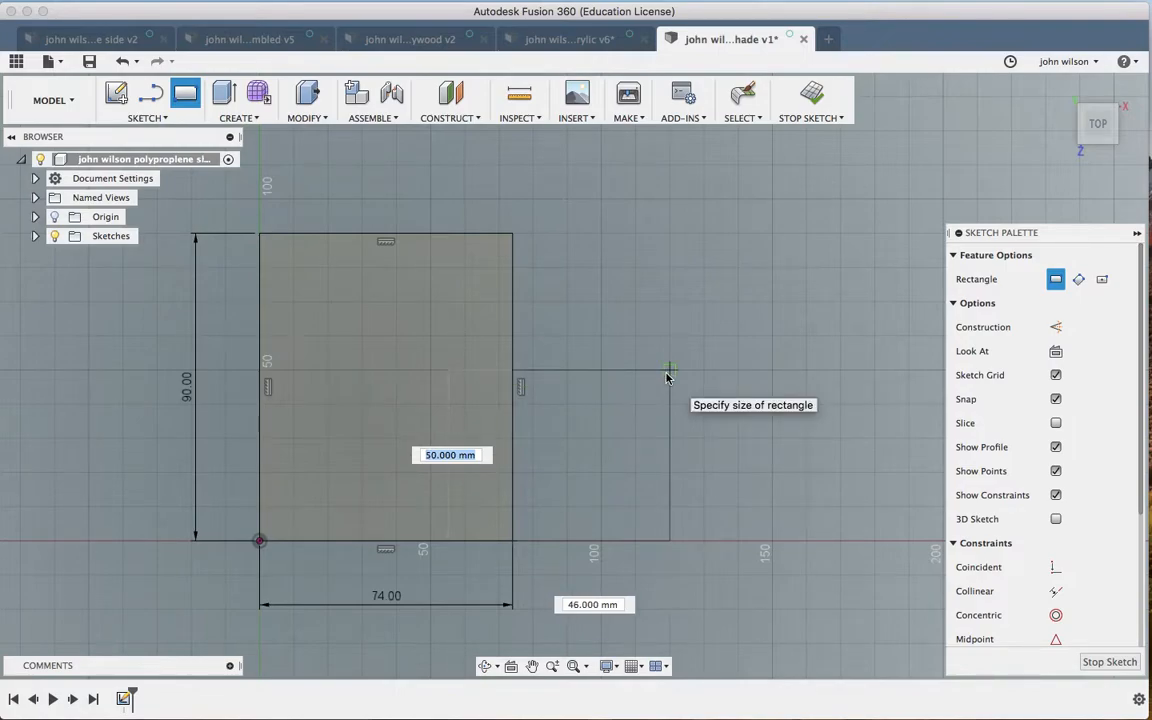
type("90")
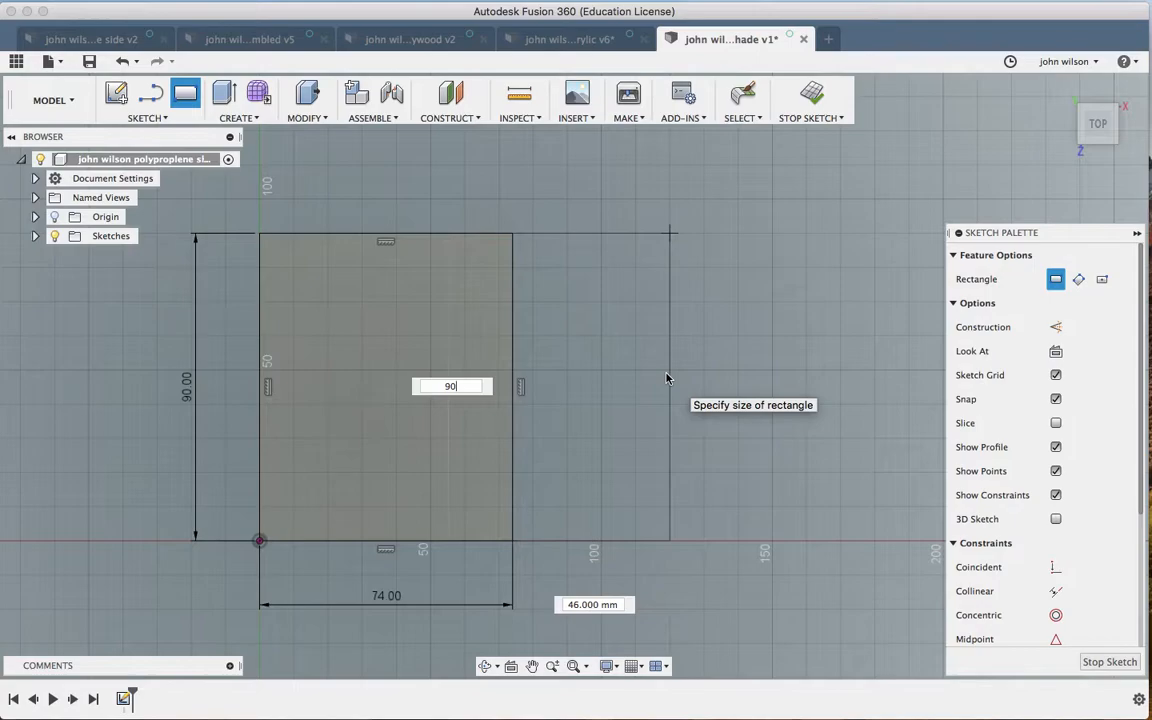
key("Tab")
type("84")
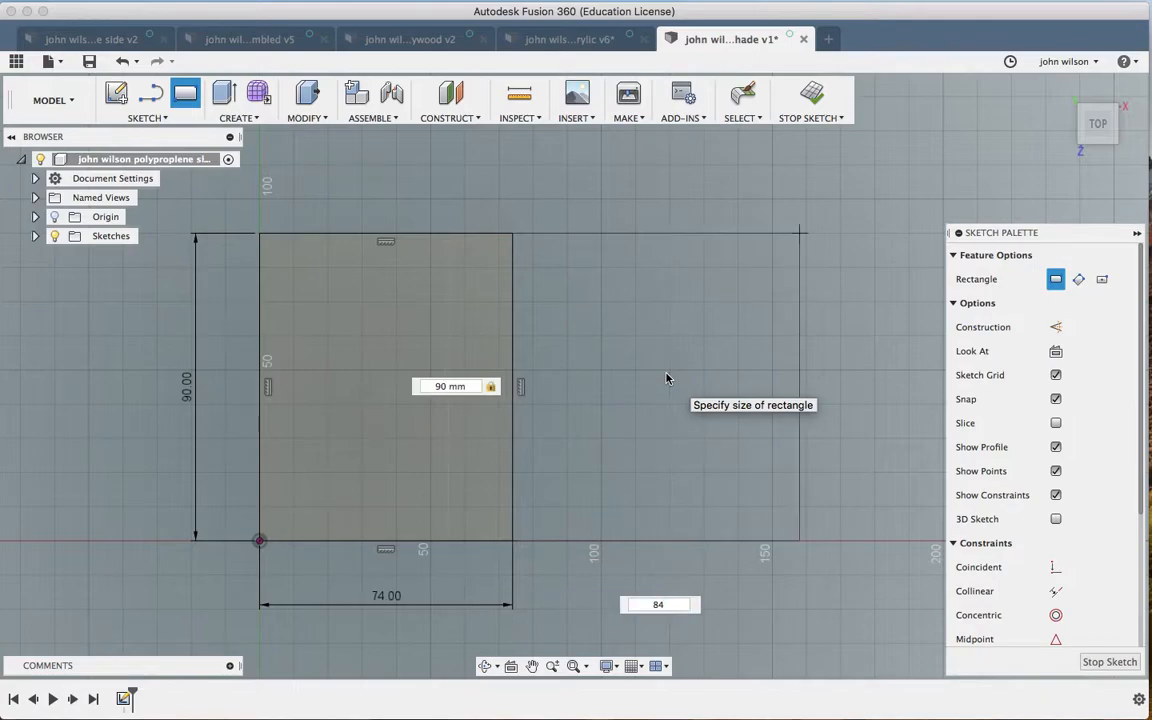
key("Return")
key("Escape")
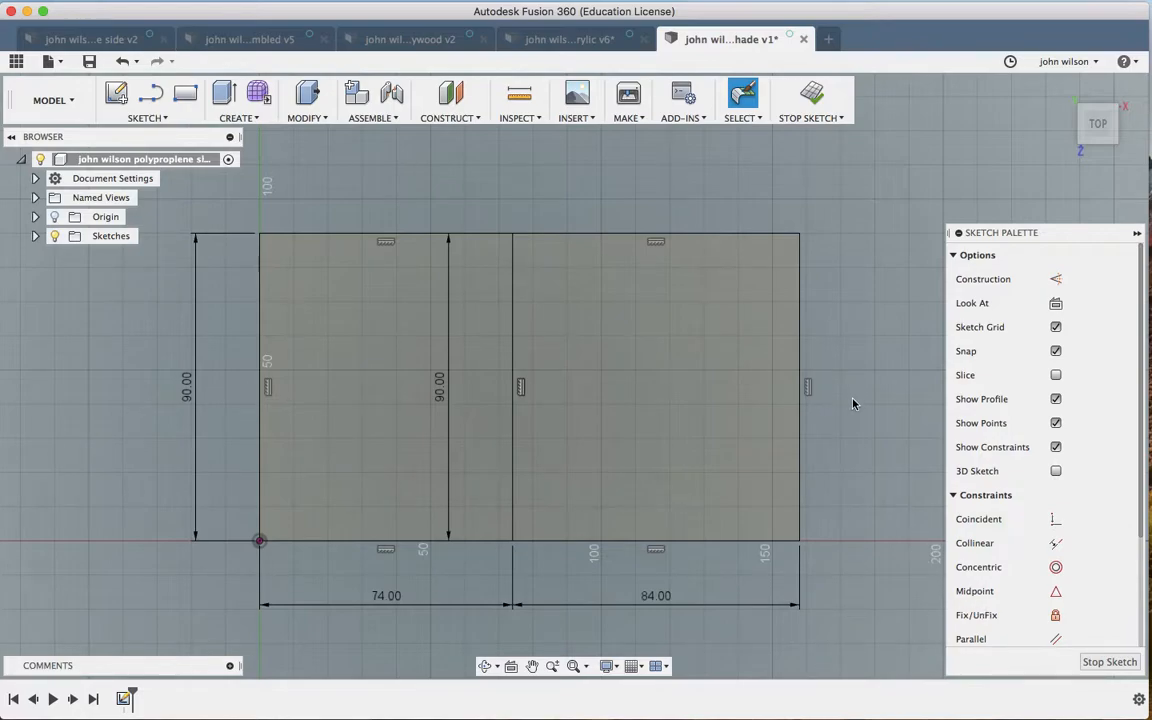
Step: Draw a vertical centre line through the left panel between its top and bottom midpoints
scroll(853, 404, "down", 3)
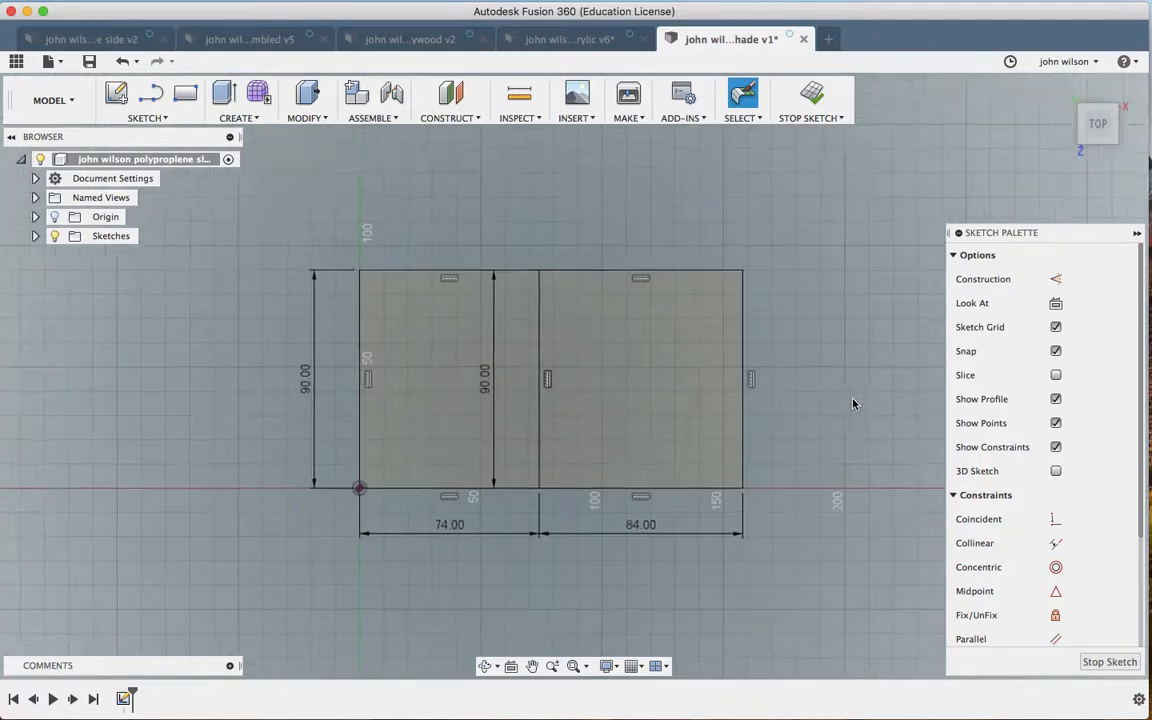
scroll(853, 404, "right", 2)
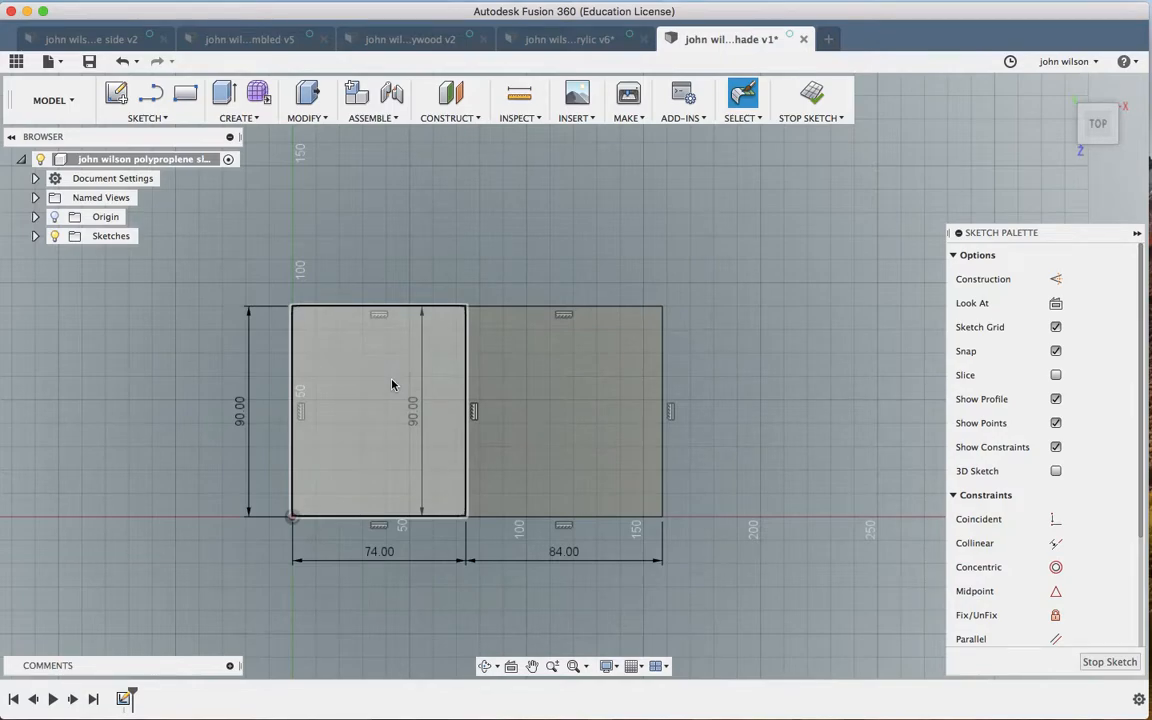
scroll(392, 385, "up", 2)
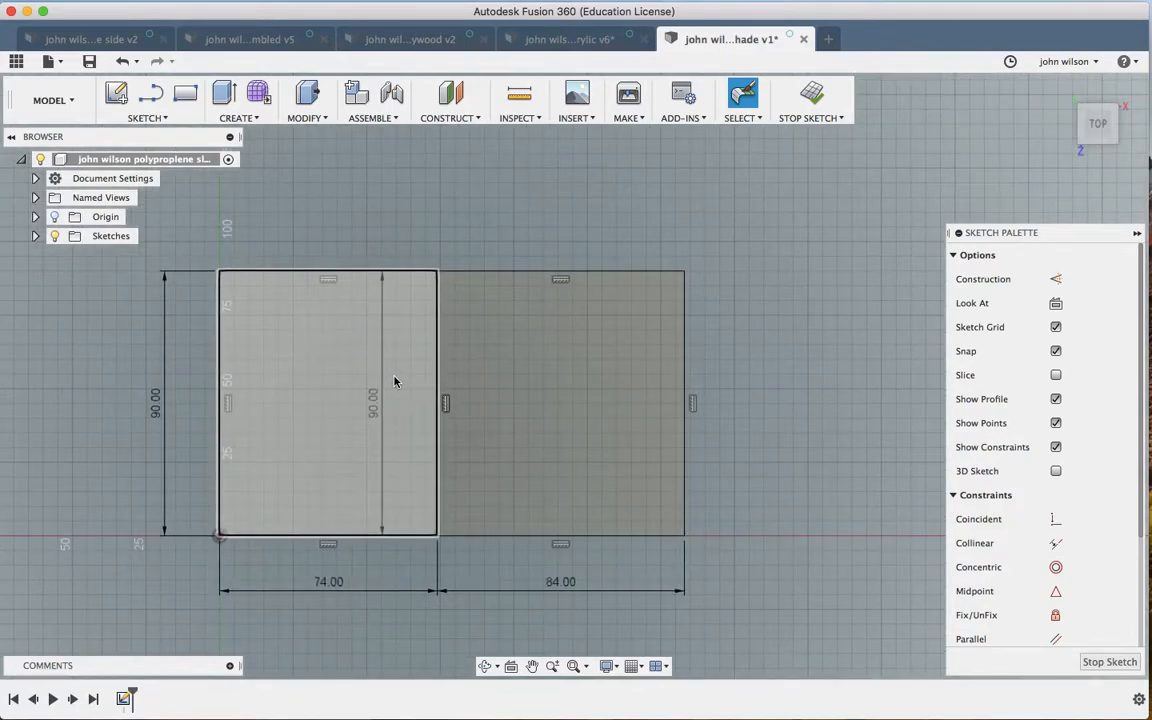
scroll(394, 381, "up", 3)
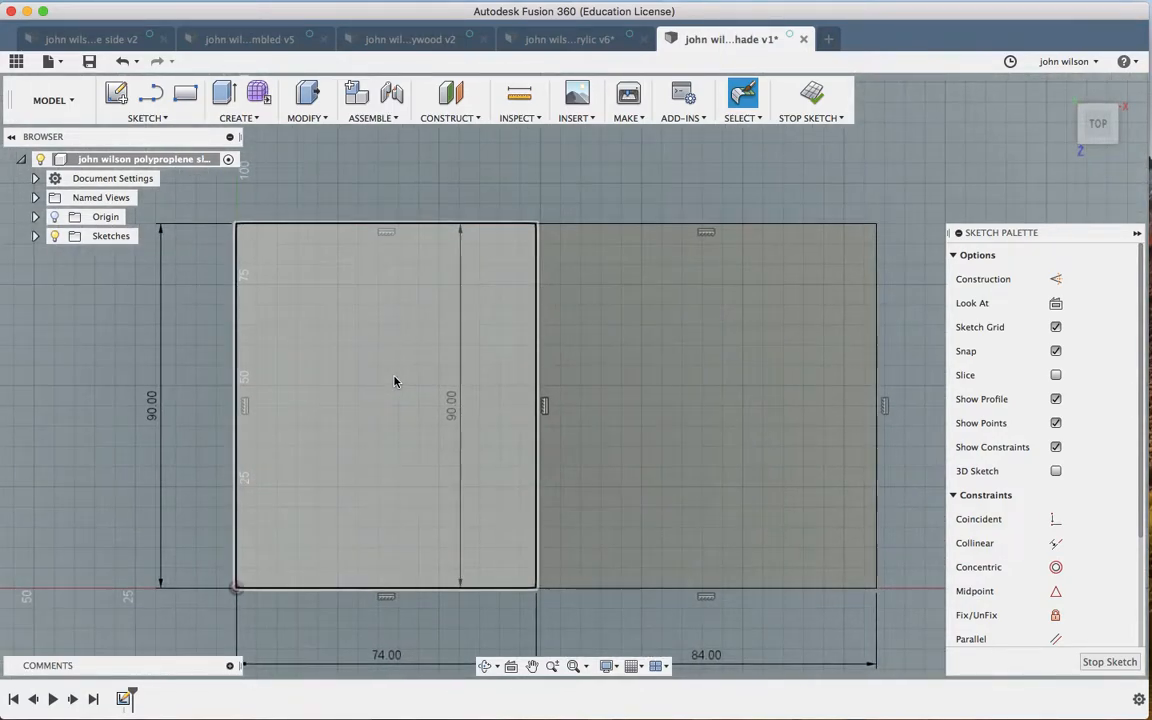
key("l")
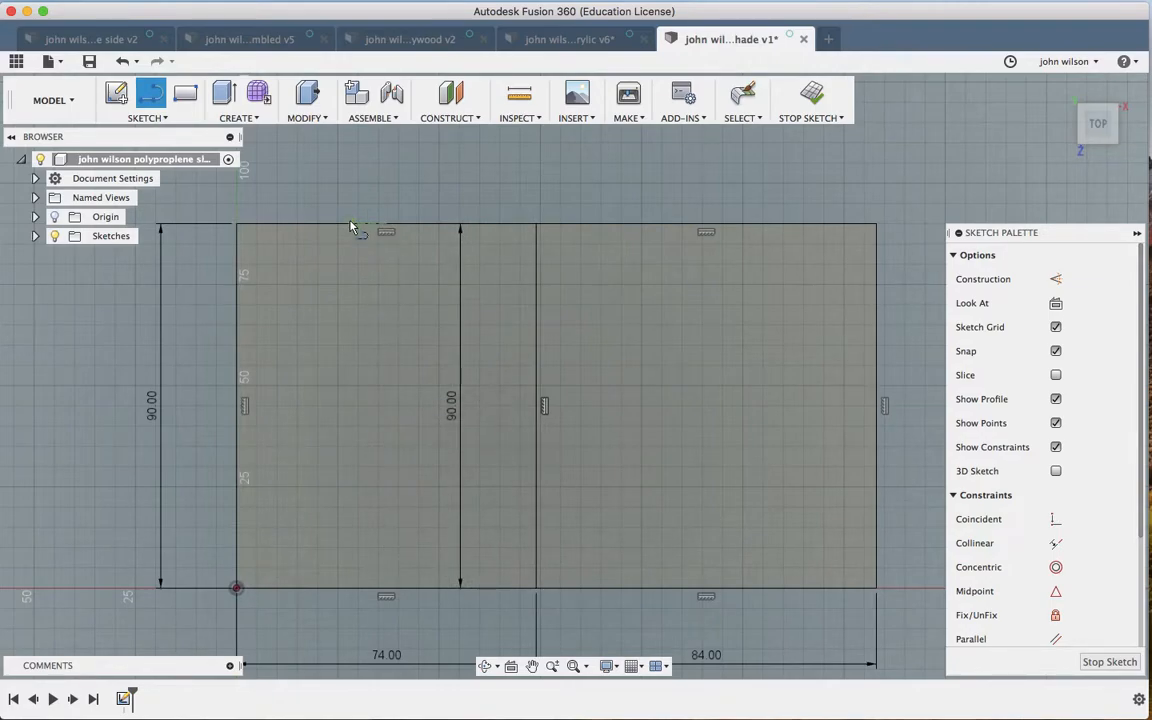
left_click(386, 224)
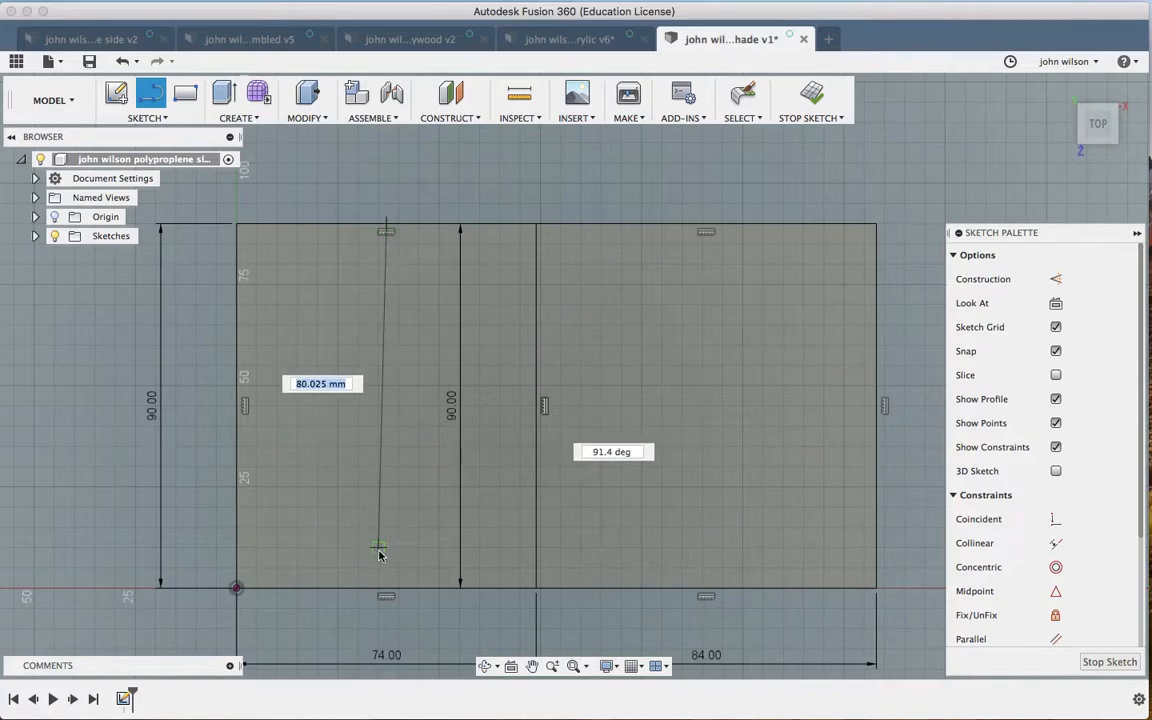
left_click(386, 588)
left_click(384, 592)
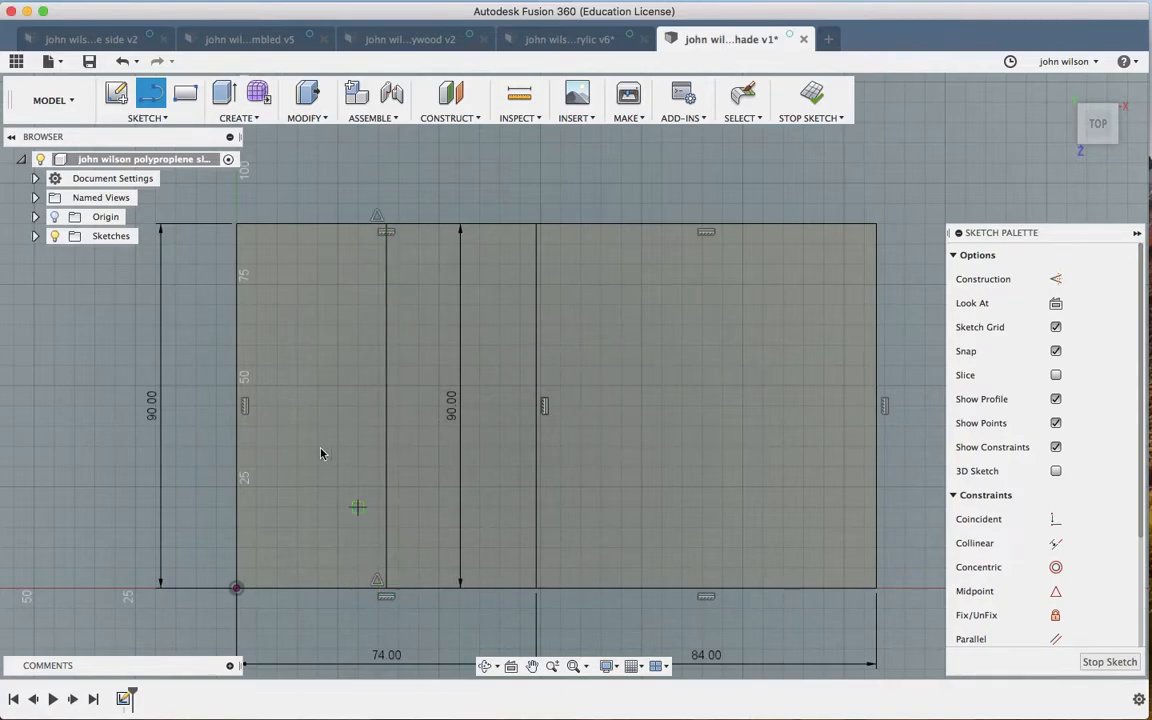
Step: Draw a horizontal midline across both panels and a vertical centre line through the right panel
left_click(240, 406)
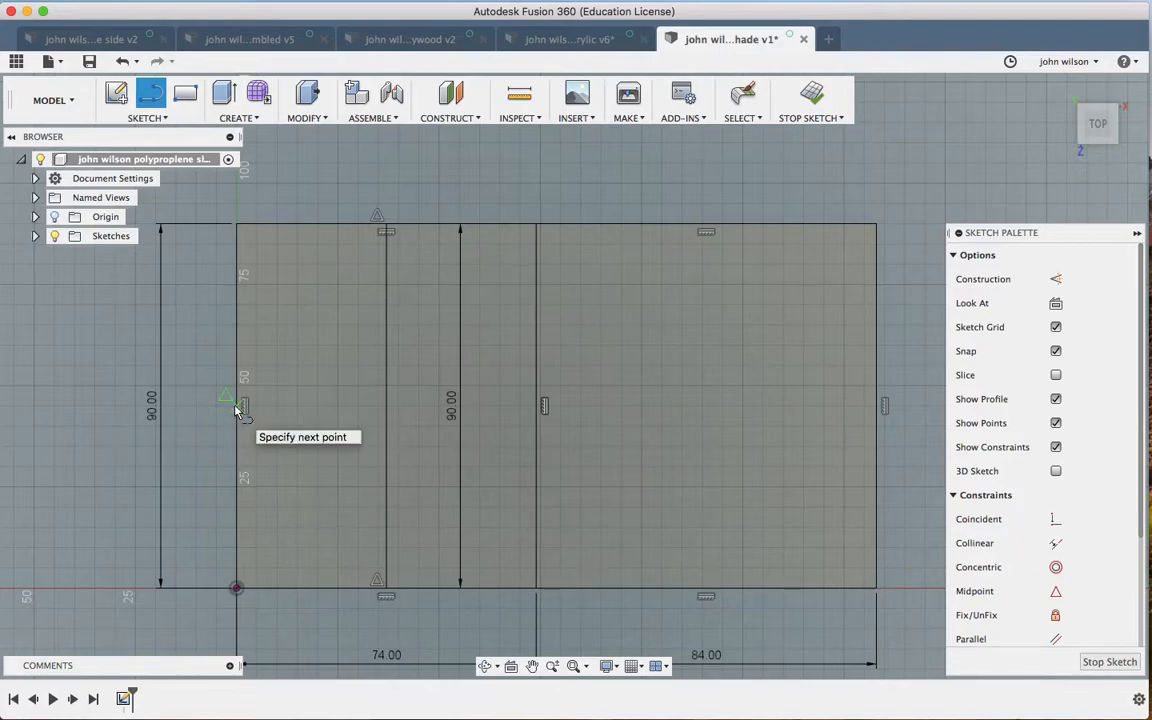
left_click(537, 408)
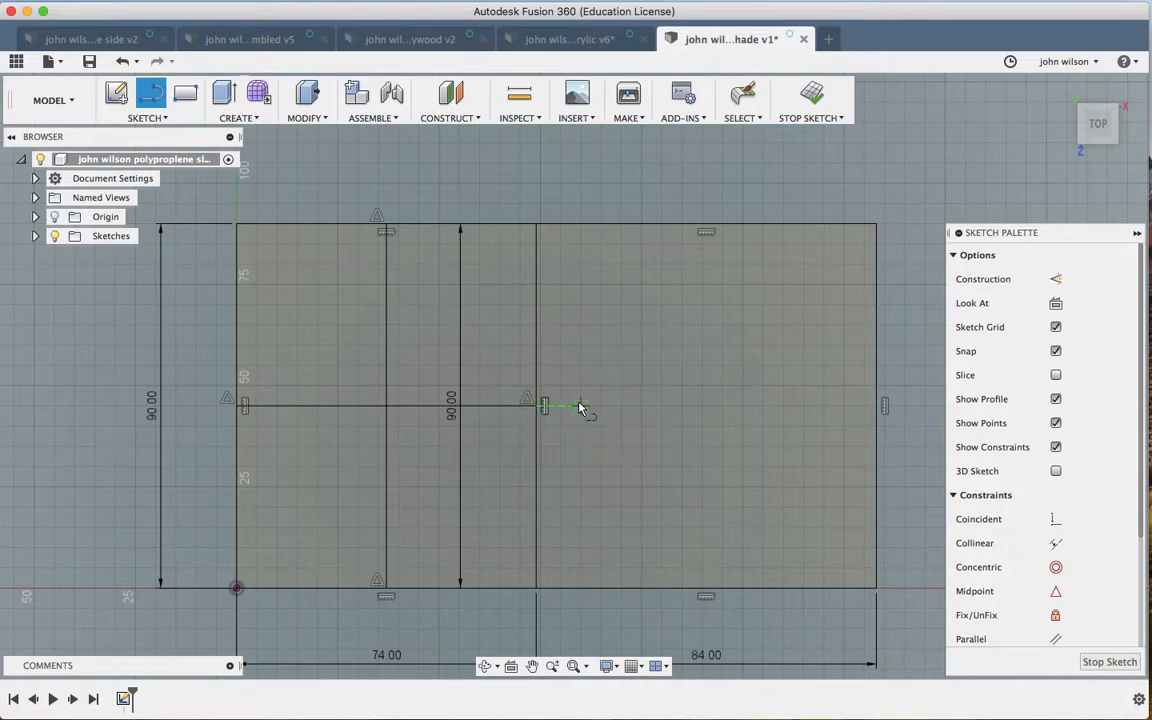
left_click(543, 406)
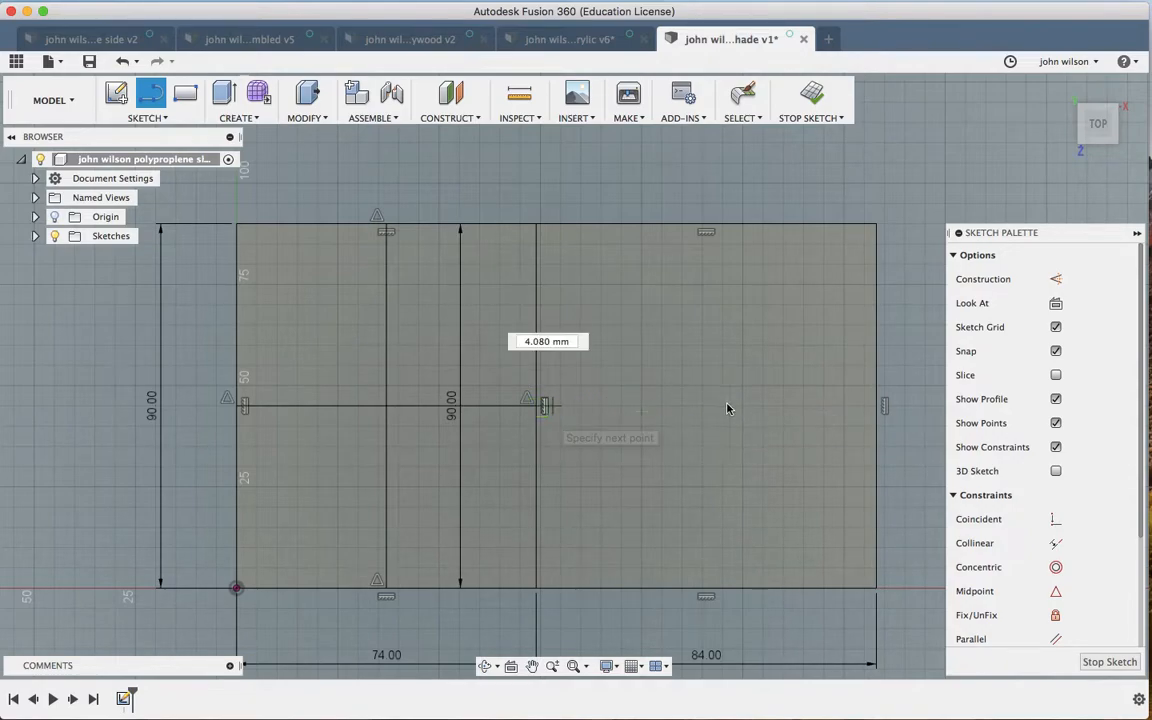
left_click(876, 405)
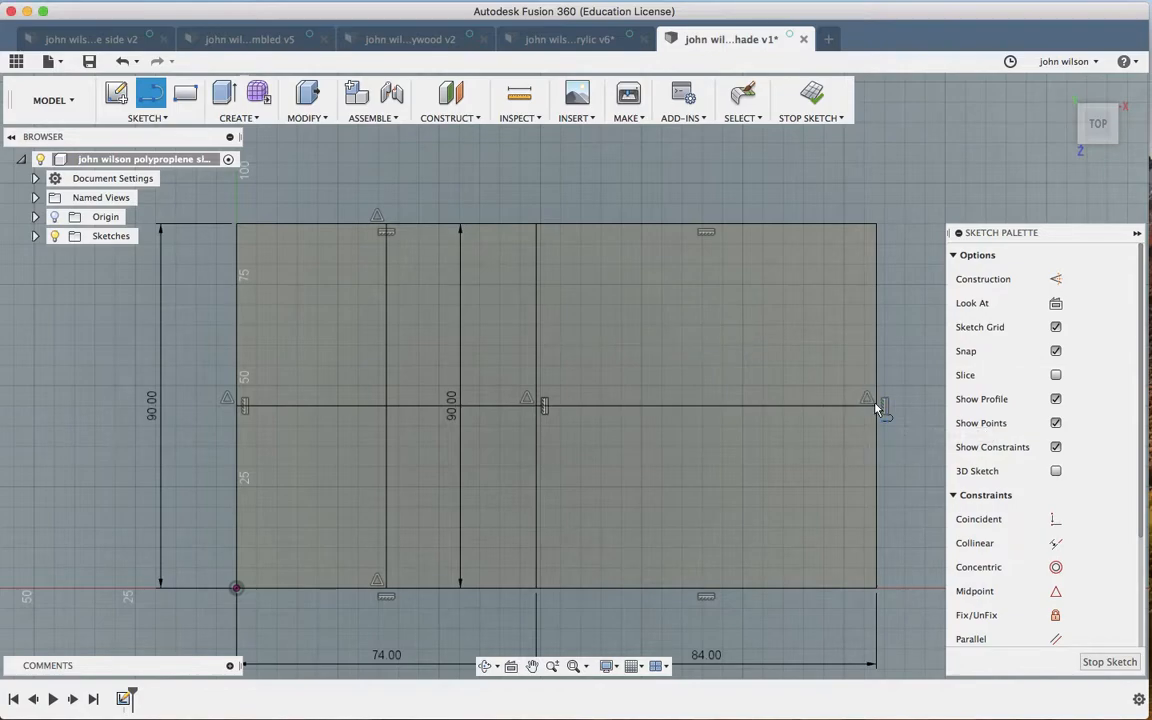
left_click(706, 224)
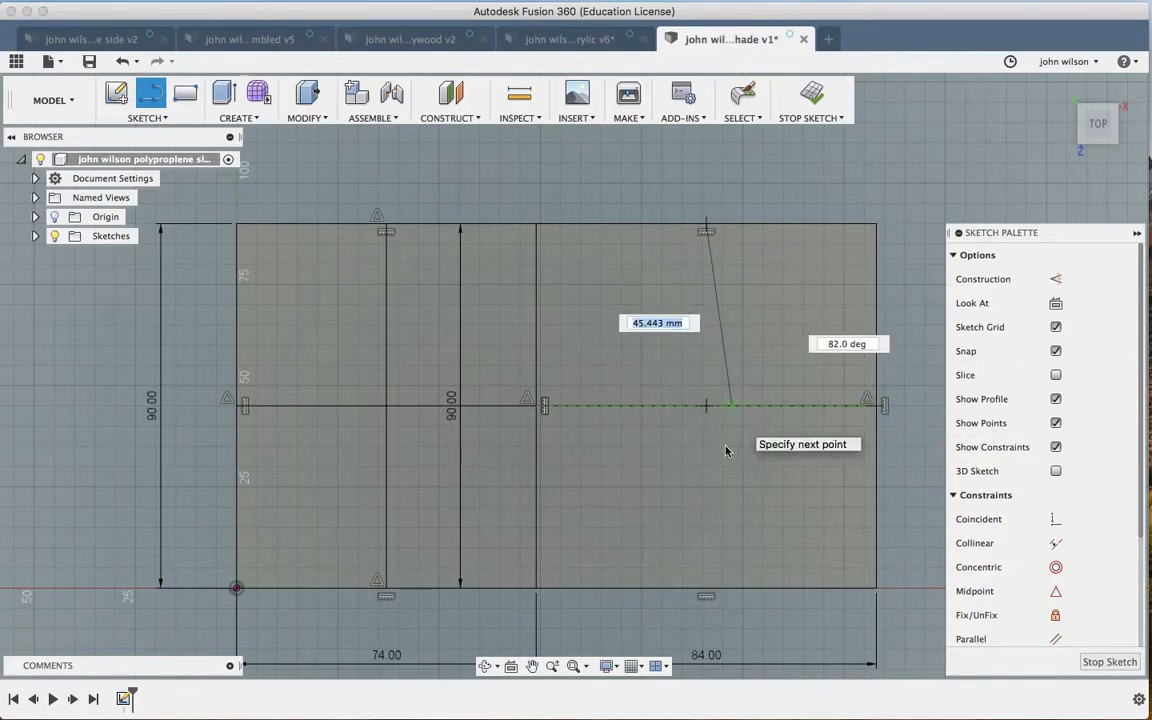
left_click(707, 588)
key("Escape")
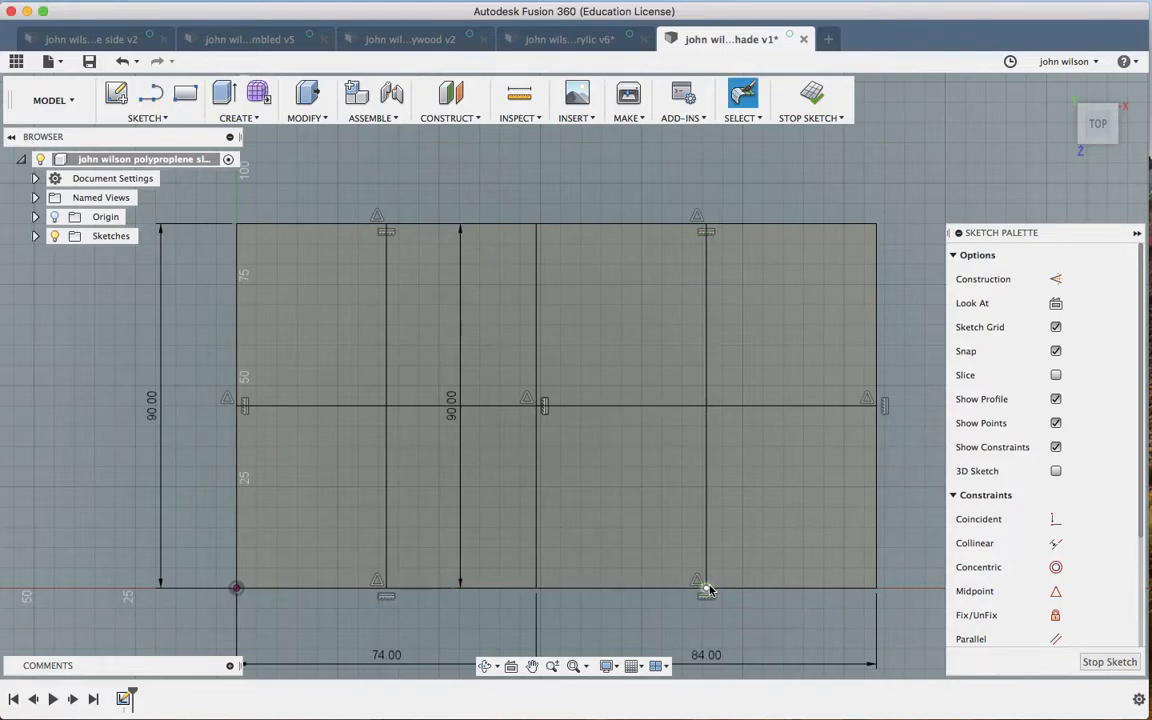
Step: Convert the panel centre lines into dashed construction lines
left_click(389, 382)
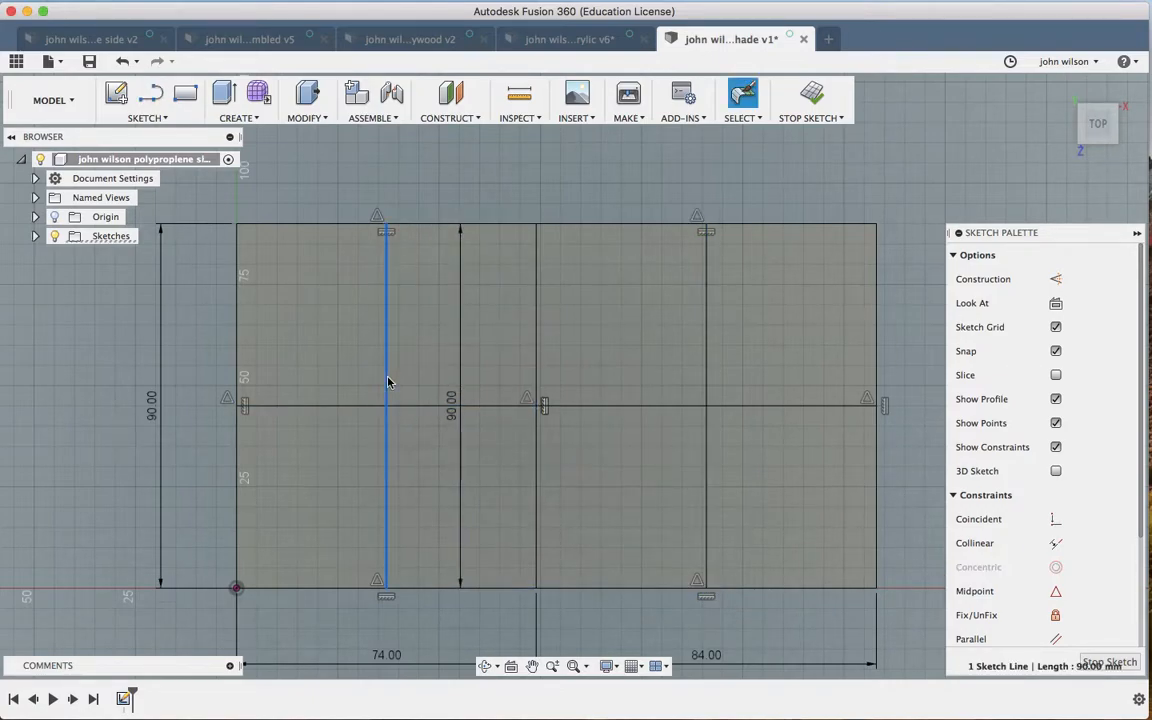
key("x")
left_click(430, 405)
key("x")
left_click(615, 406)
key("x")
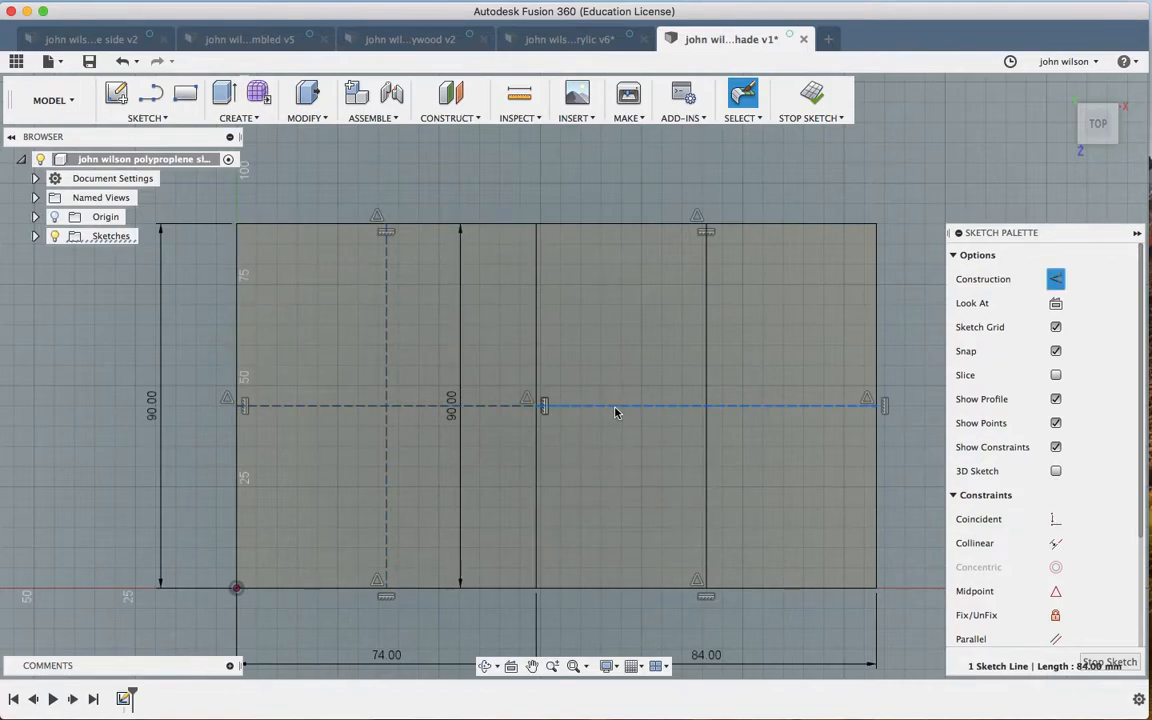
left_click(705, 364)
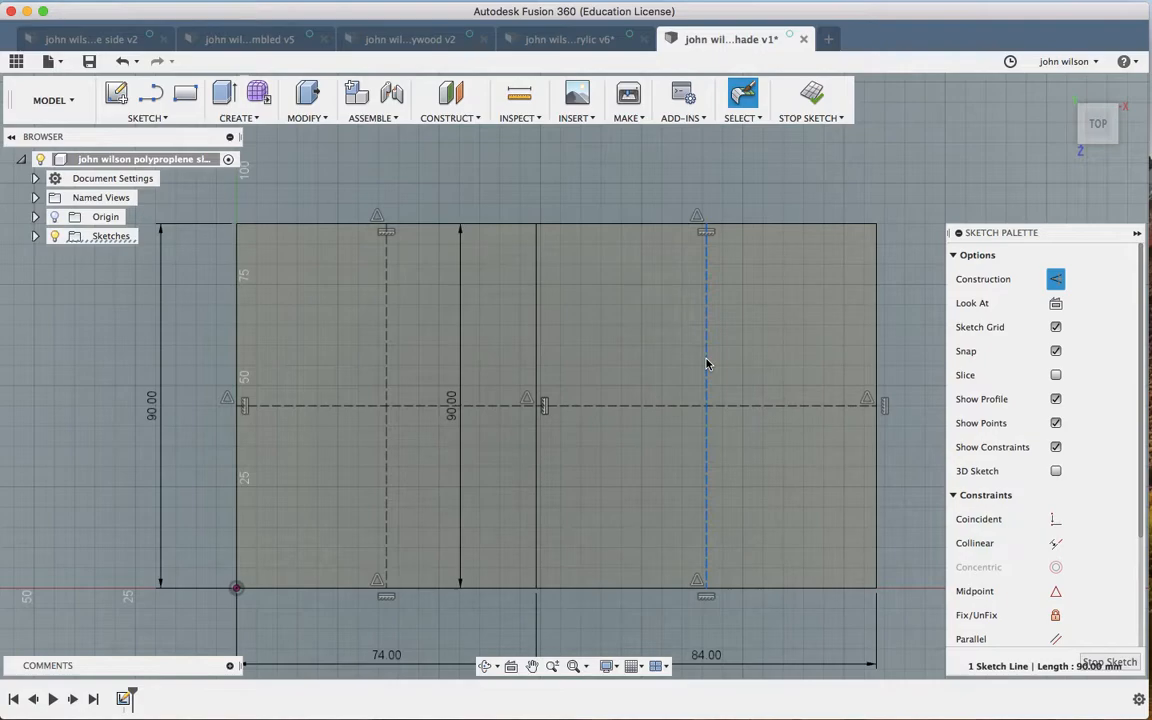
Step: Delete the extra vertical line in the left panel along with its 90.00 dimension
left_click(454, 391)
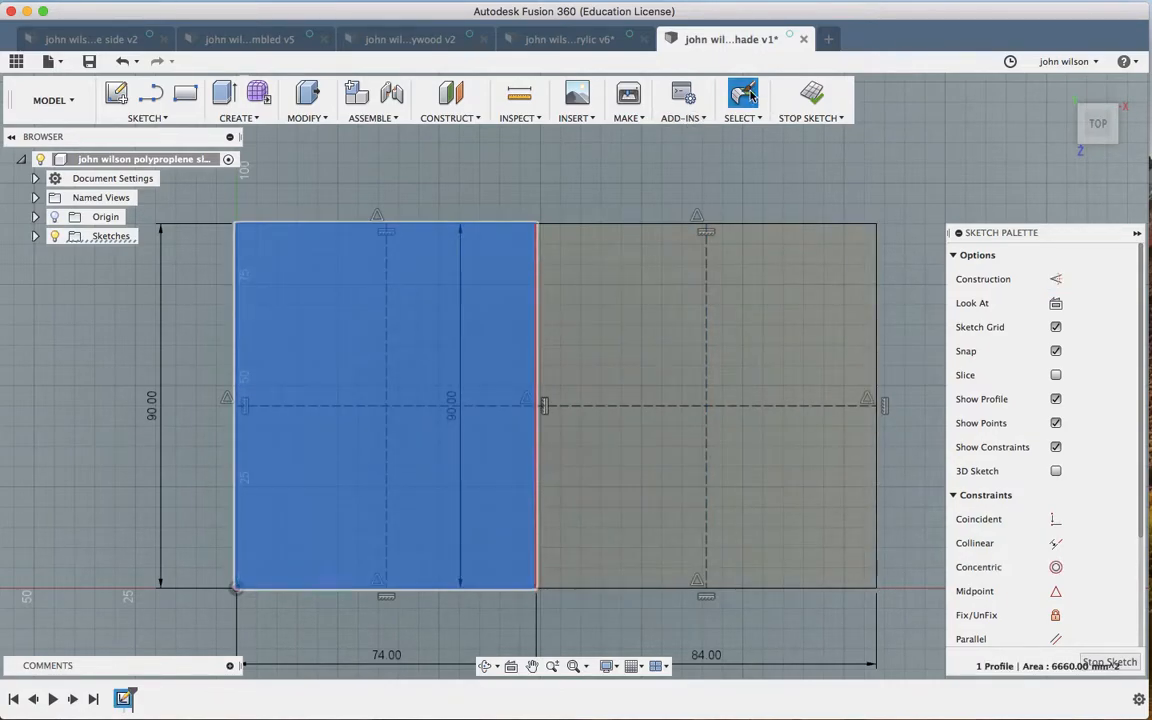
left_click(492, 187)
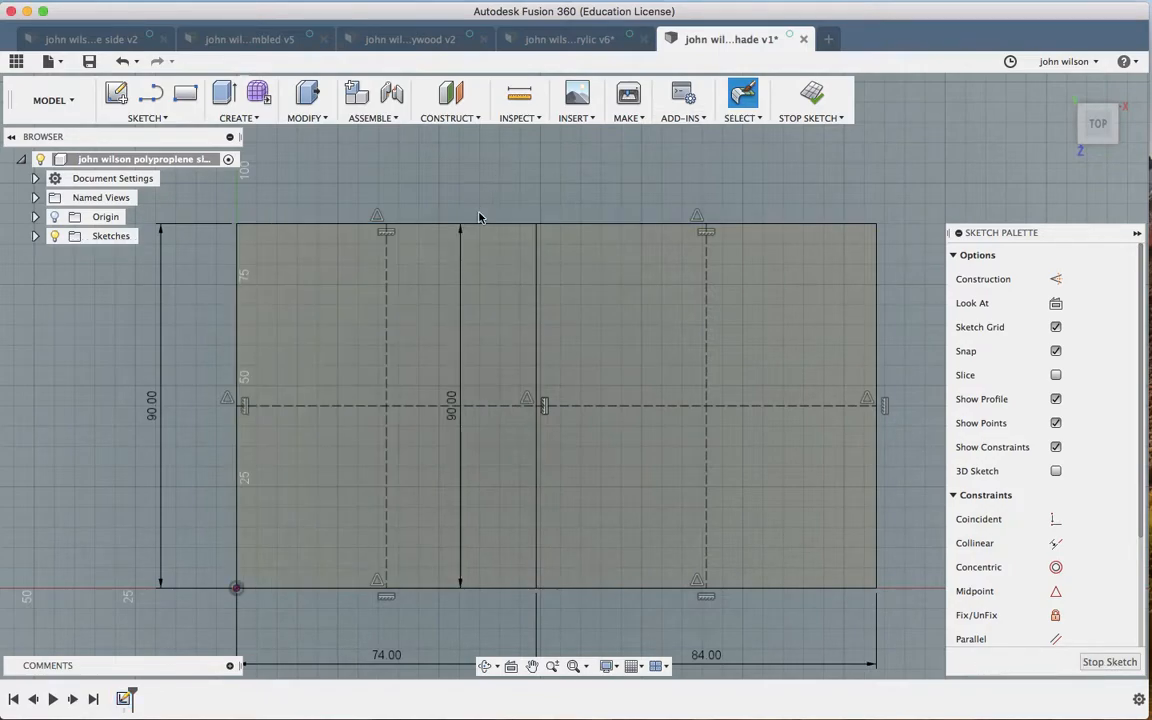
left_click(461, 248)
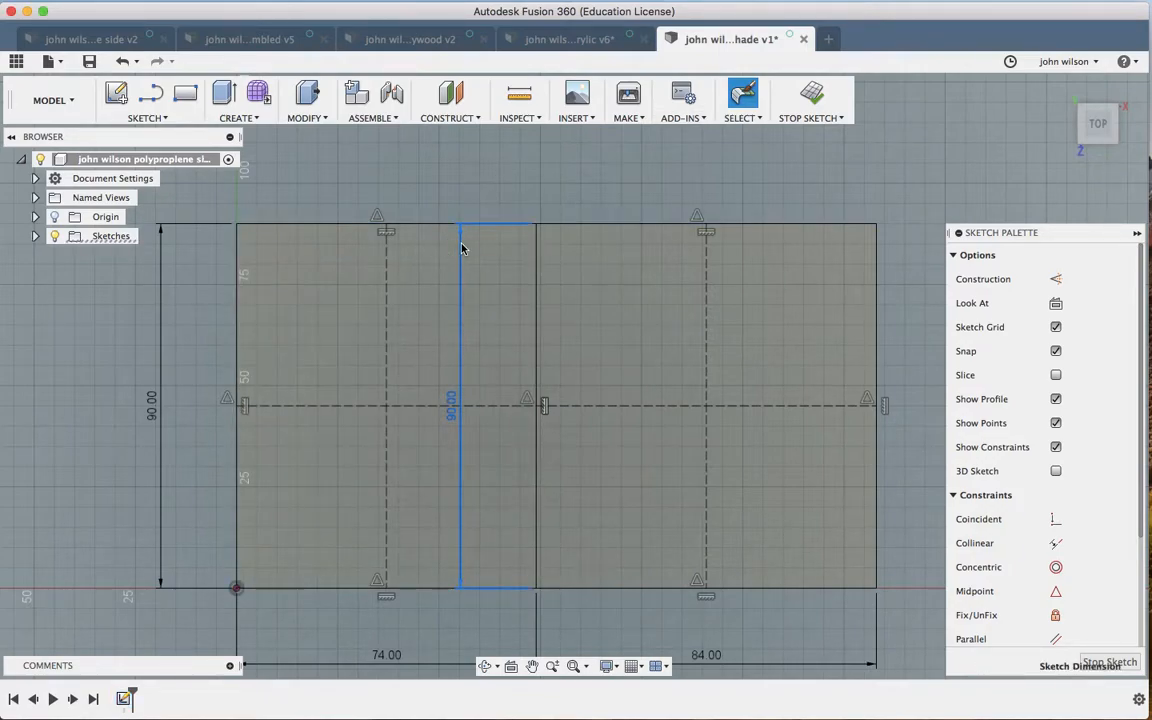
key("Delete")
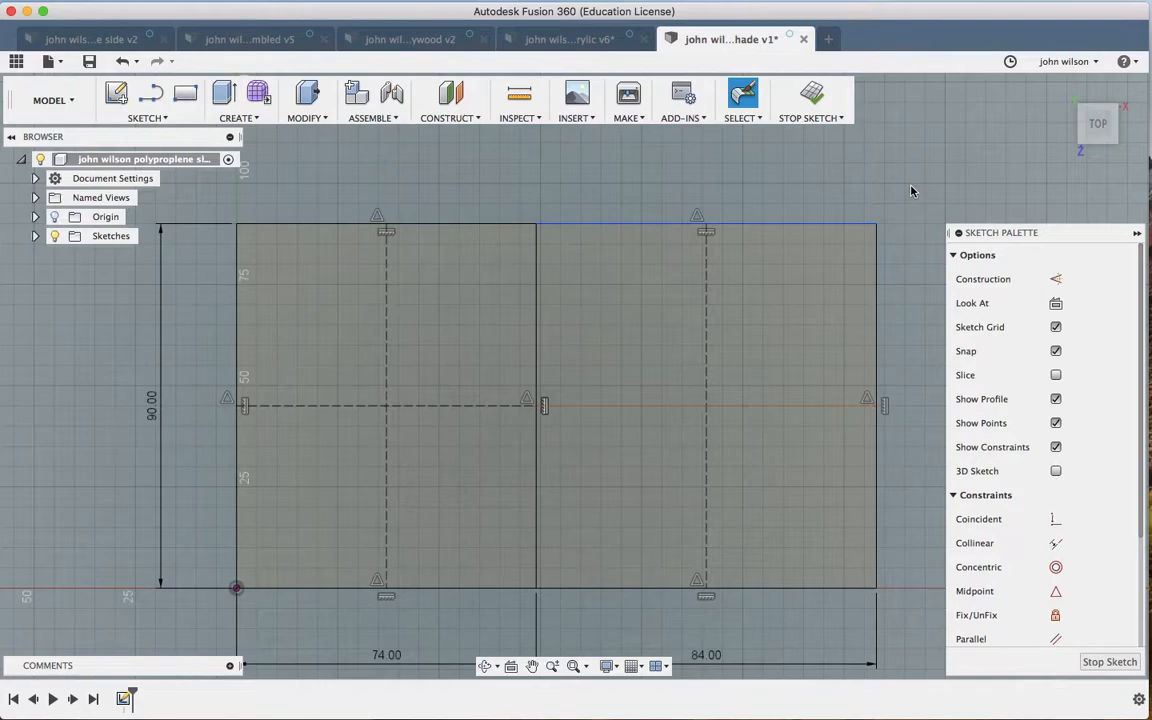
left_click(800, 410)
left_click(141, 120)
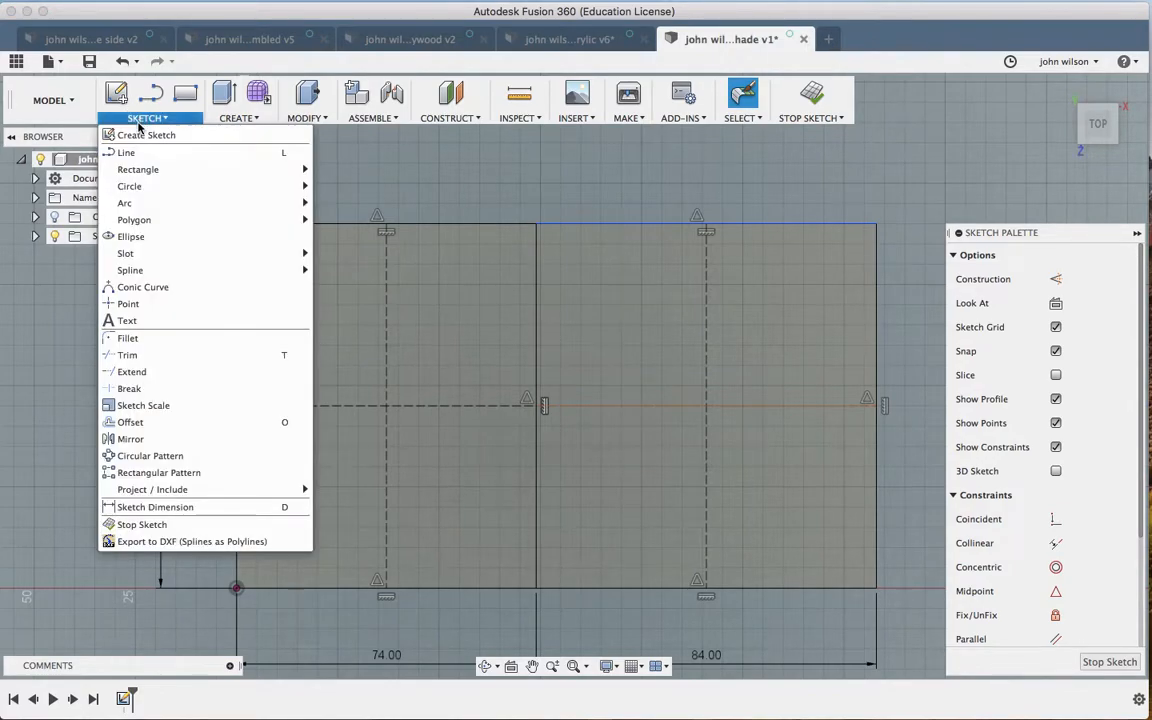
Step: Draw a 6 mm diameter circle where the left panel's centre lines cross
mouse_move(160, 170)
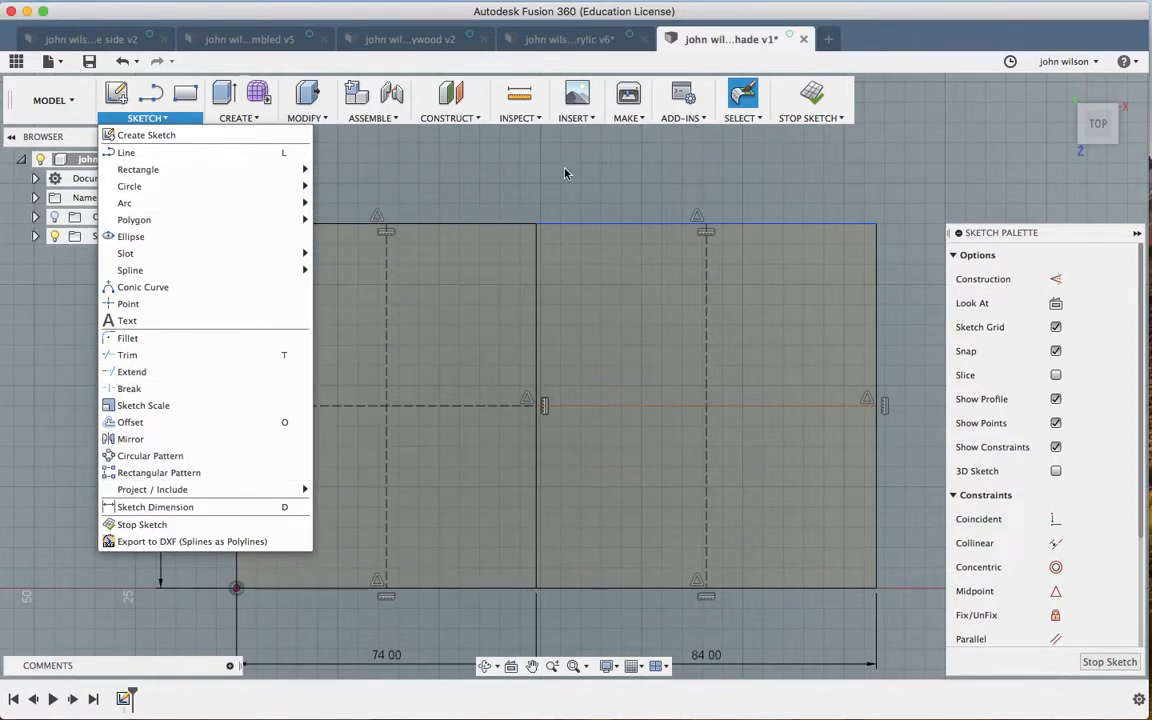
key("c")
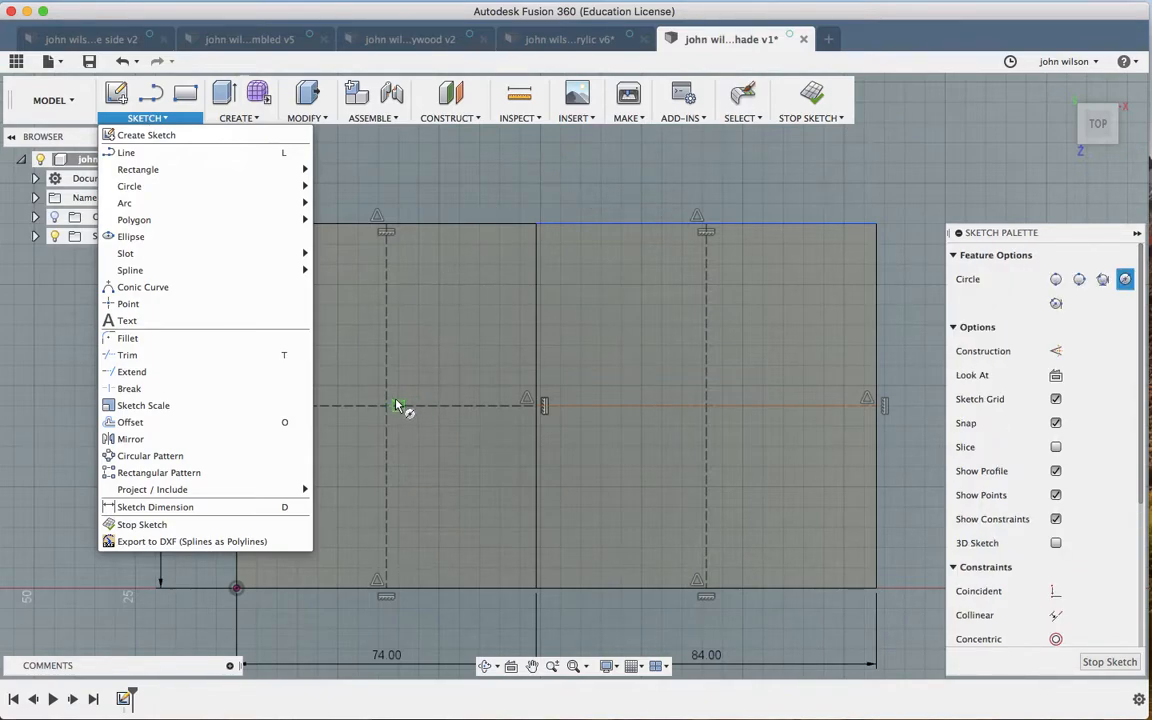
left_click(392, 410)
left_click(396, 410)
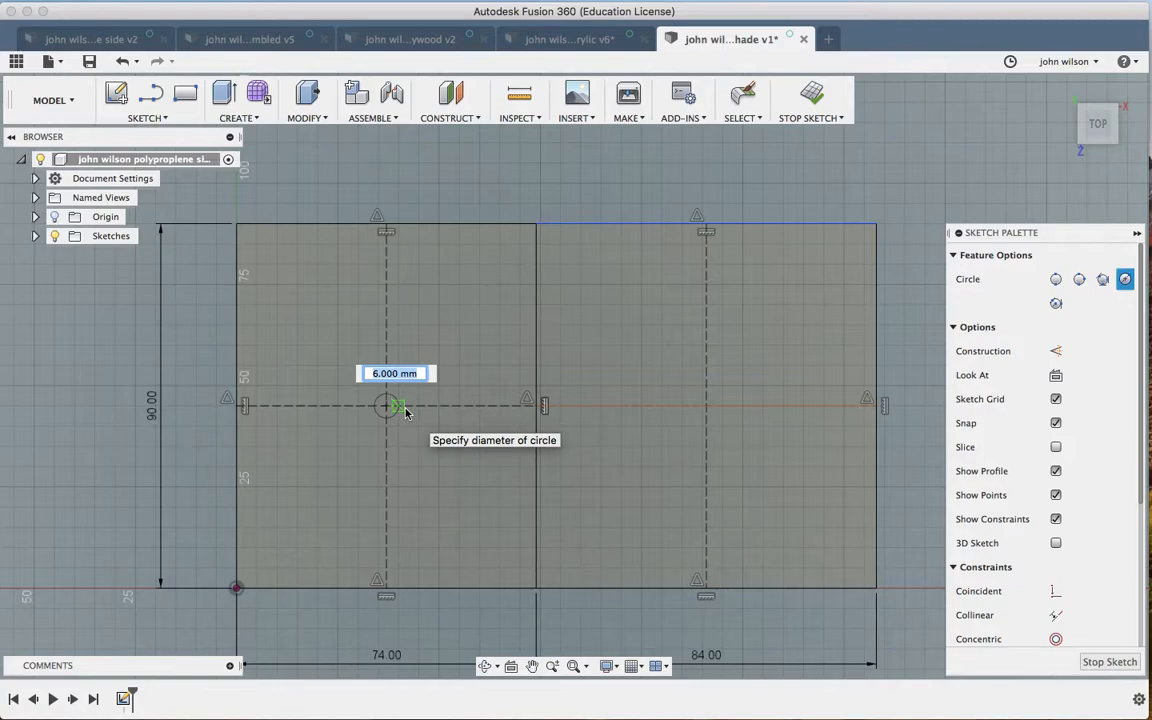
type("6")
key("Tab")
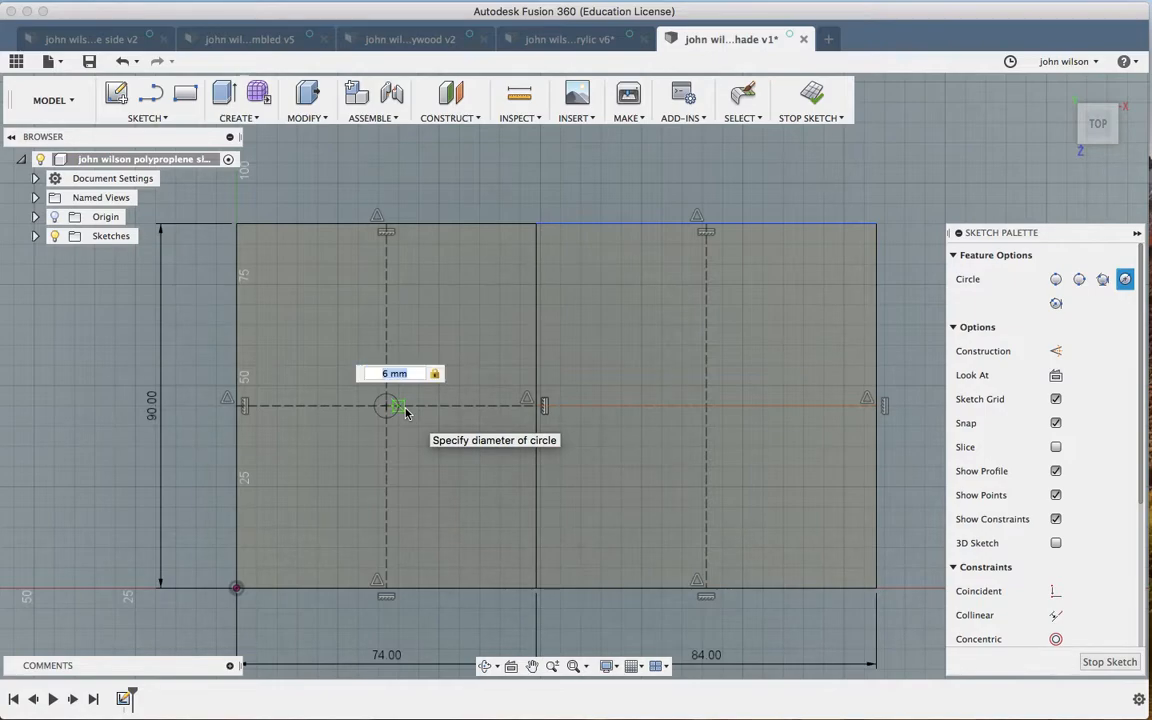
key("Return")
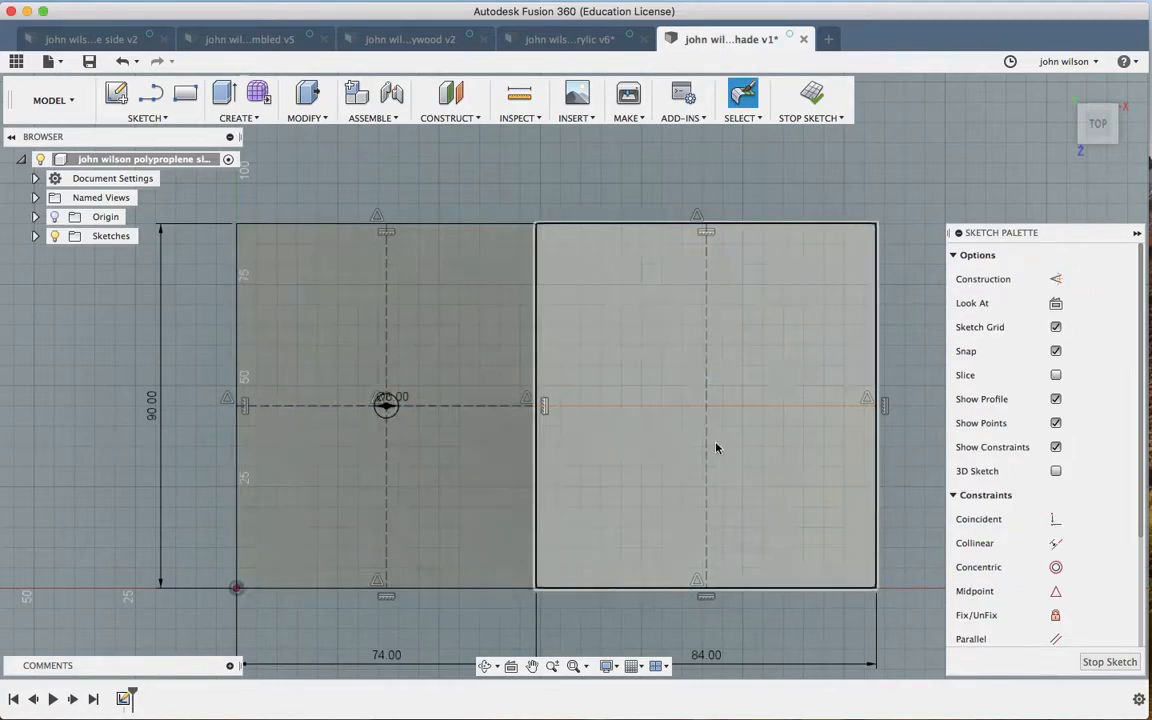
Step: Draw a 6 mm diameter circle where the right panel's centre lines cross
key("c")
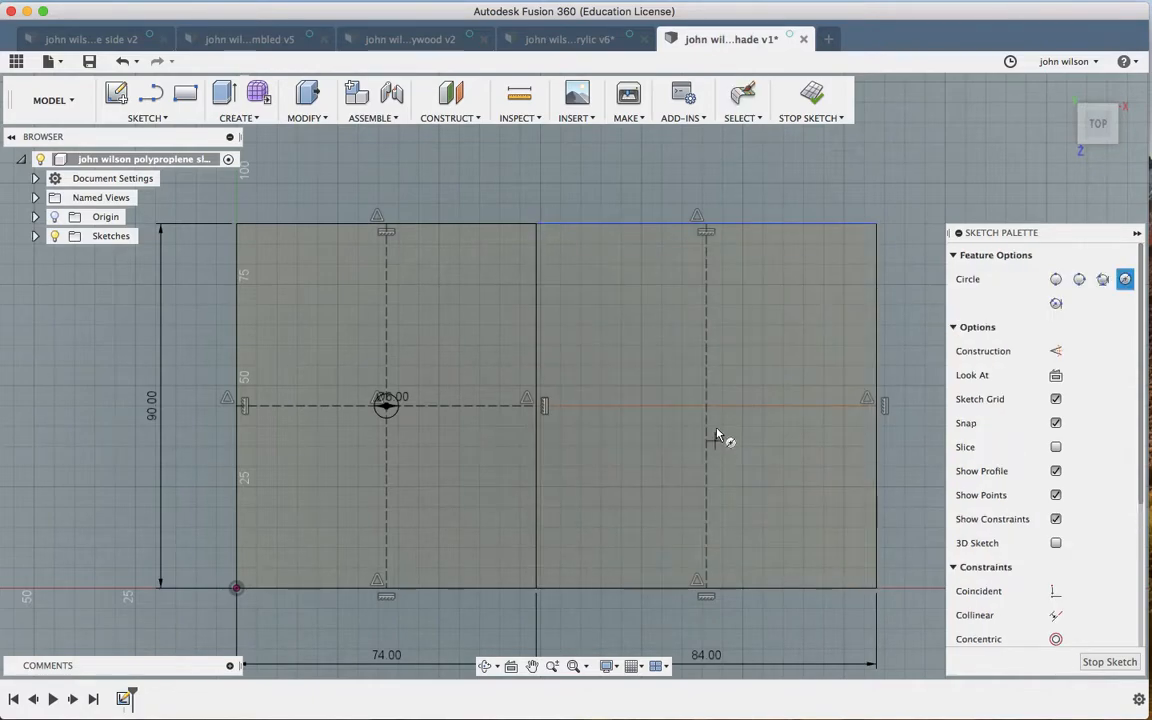
left_click(707, 406)
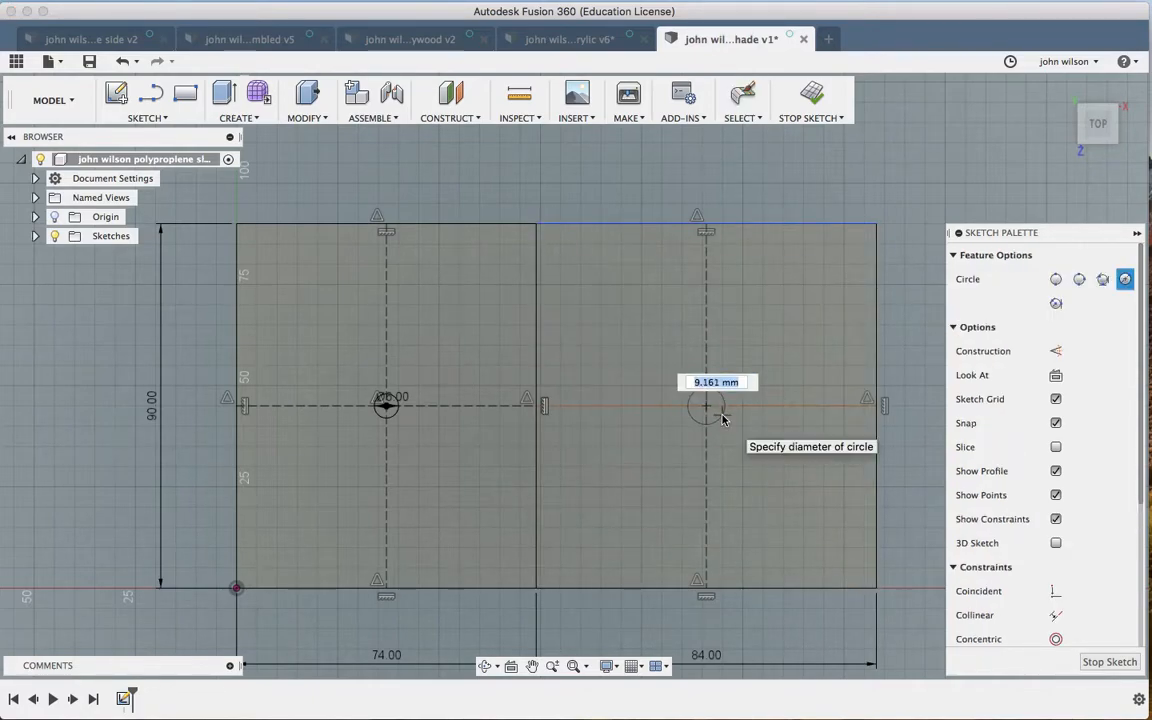
type("6")
key("Tab")
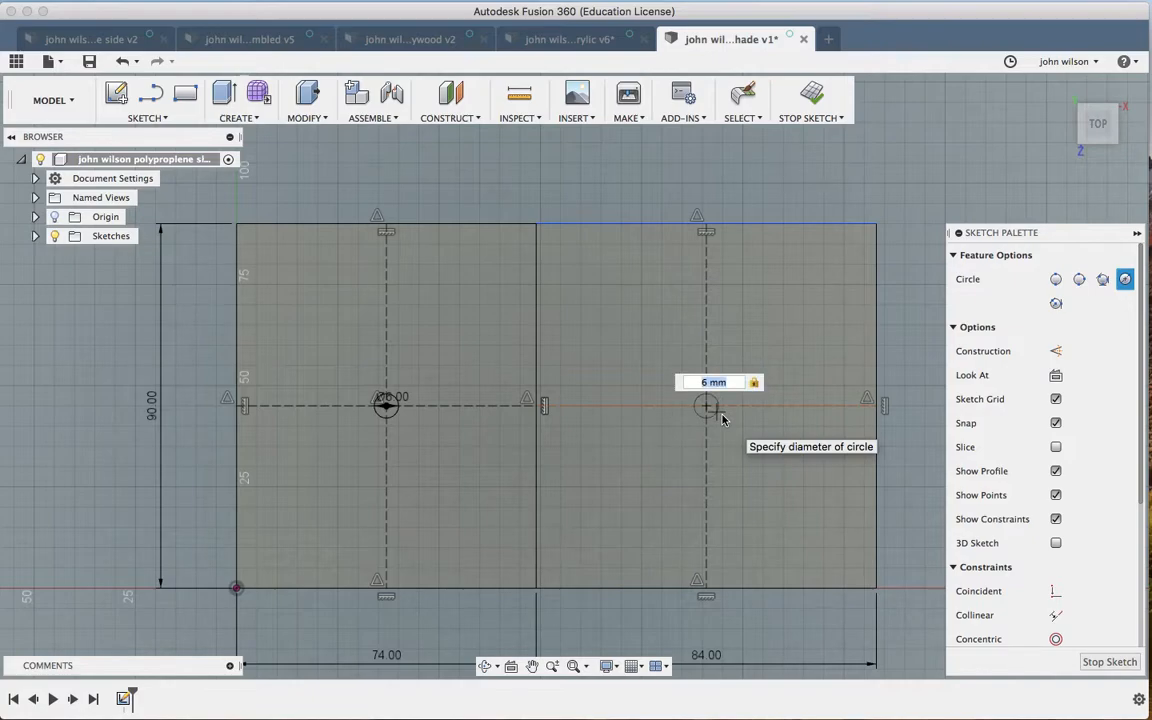
key("Return")
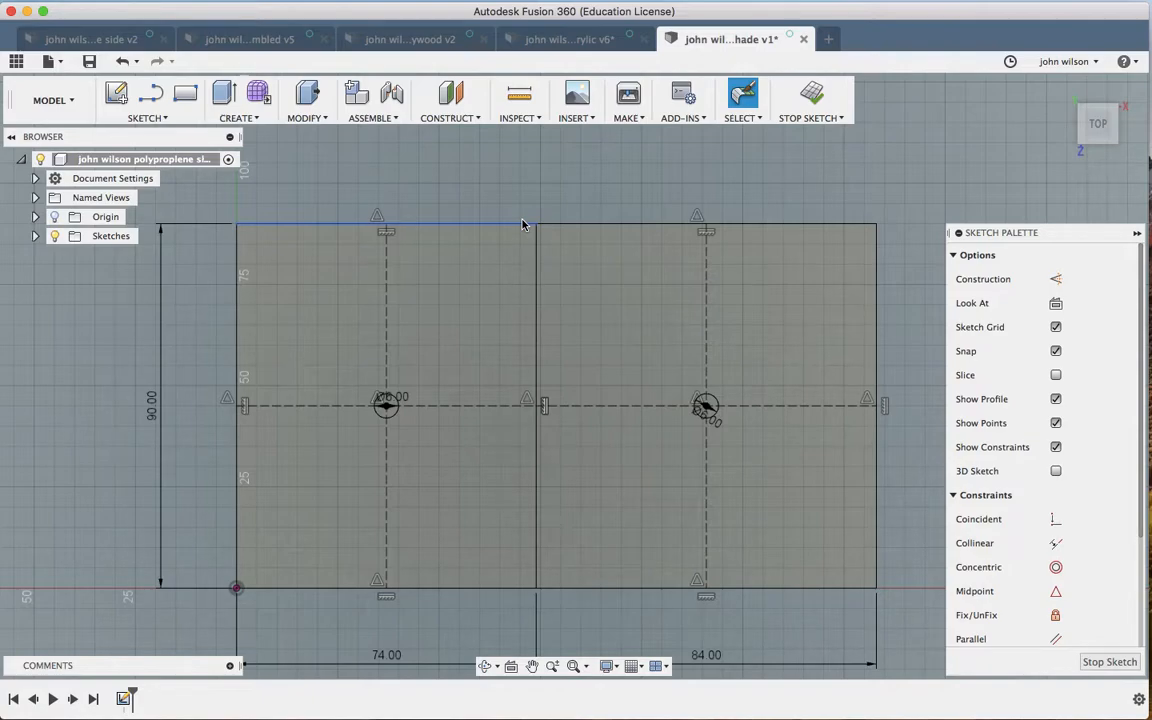
Step: Add a 6 mm circle above the left centre hole and a horizontal guide line across to the right panel
key("c")
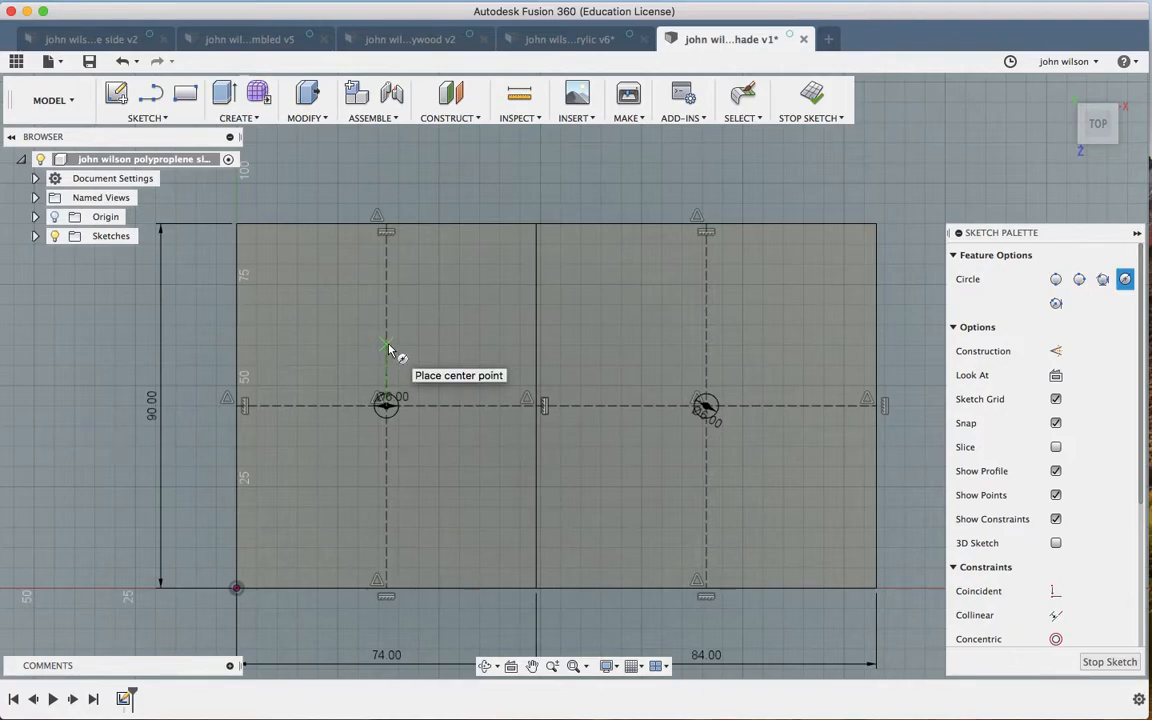
left_click(388, 346)
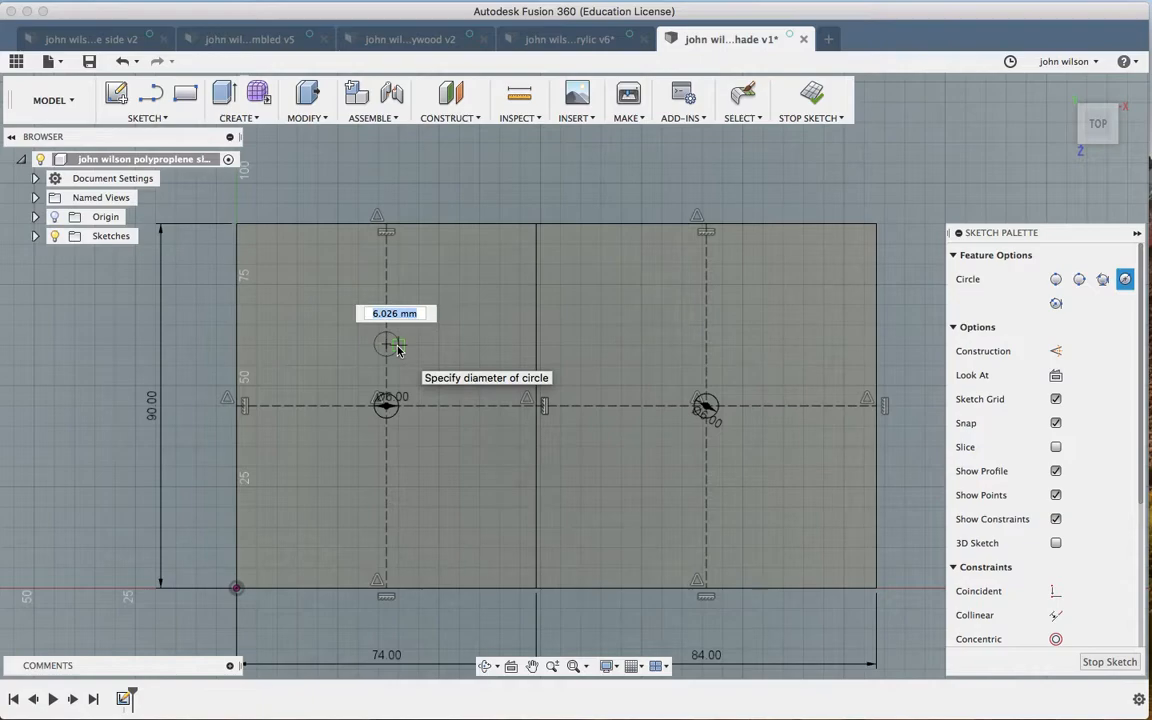
type("6")
key("Return")
key("Escape")
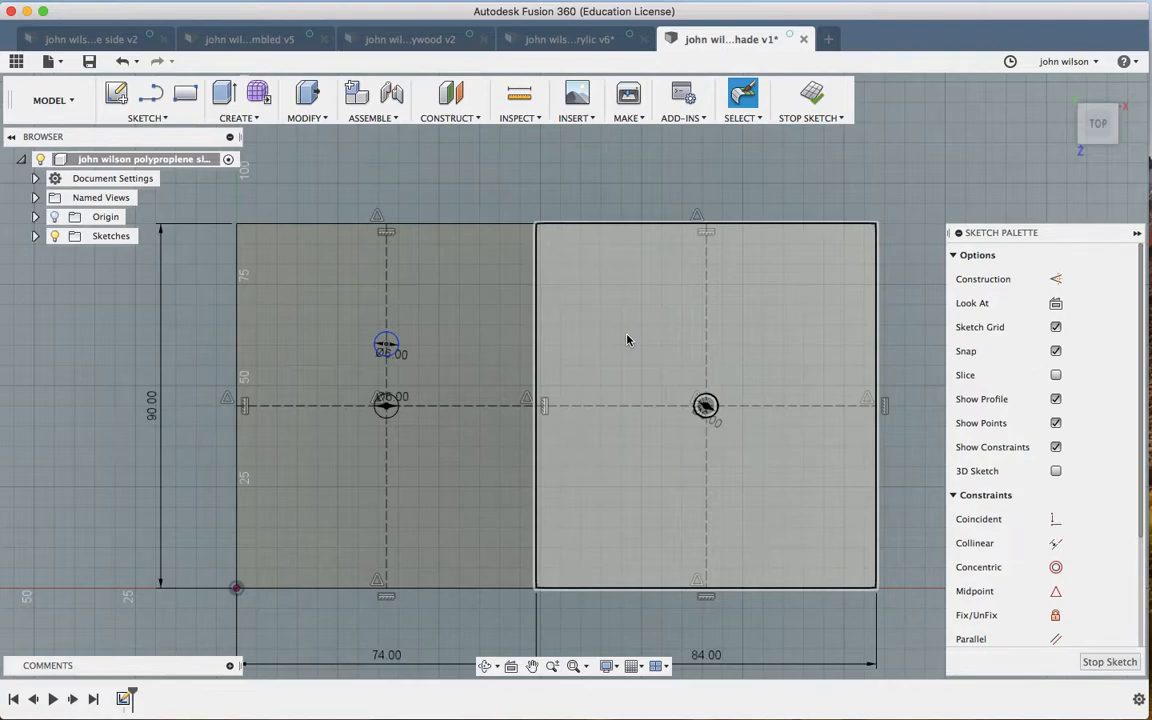
key("l")
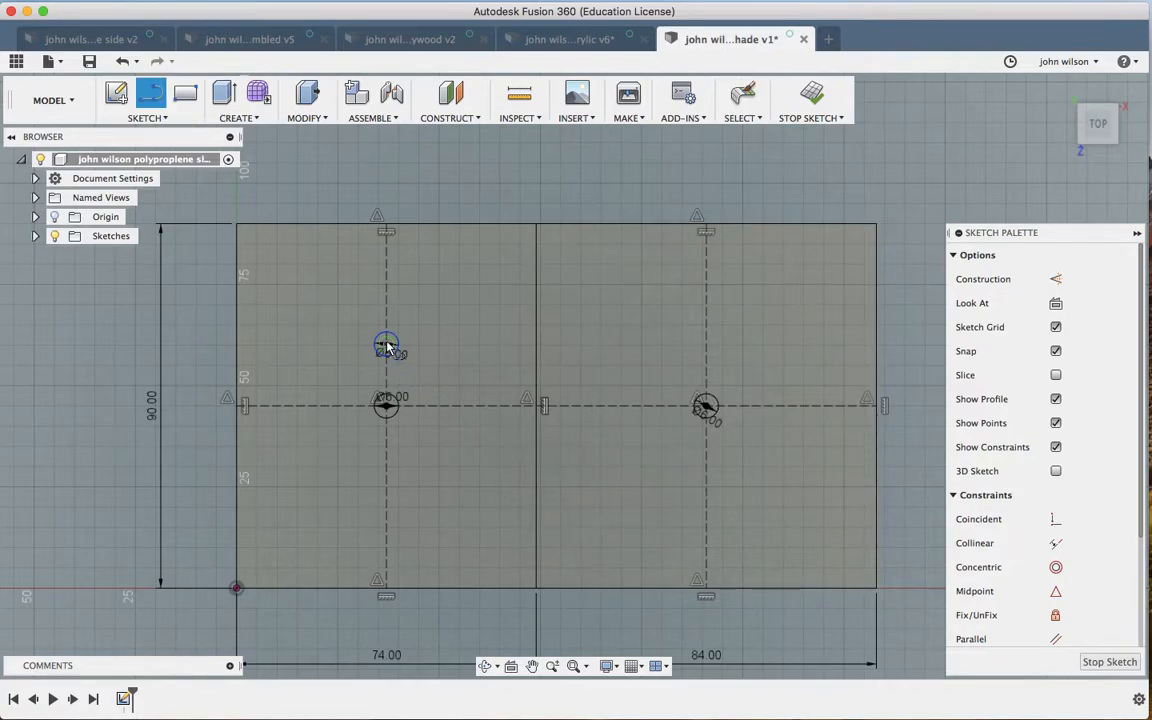
left_click(386, 346)
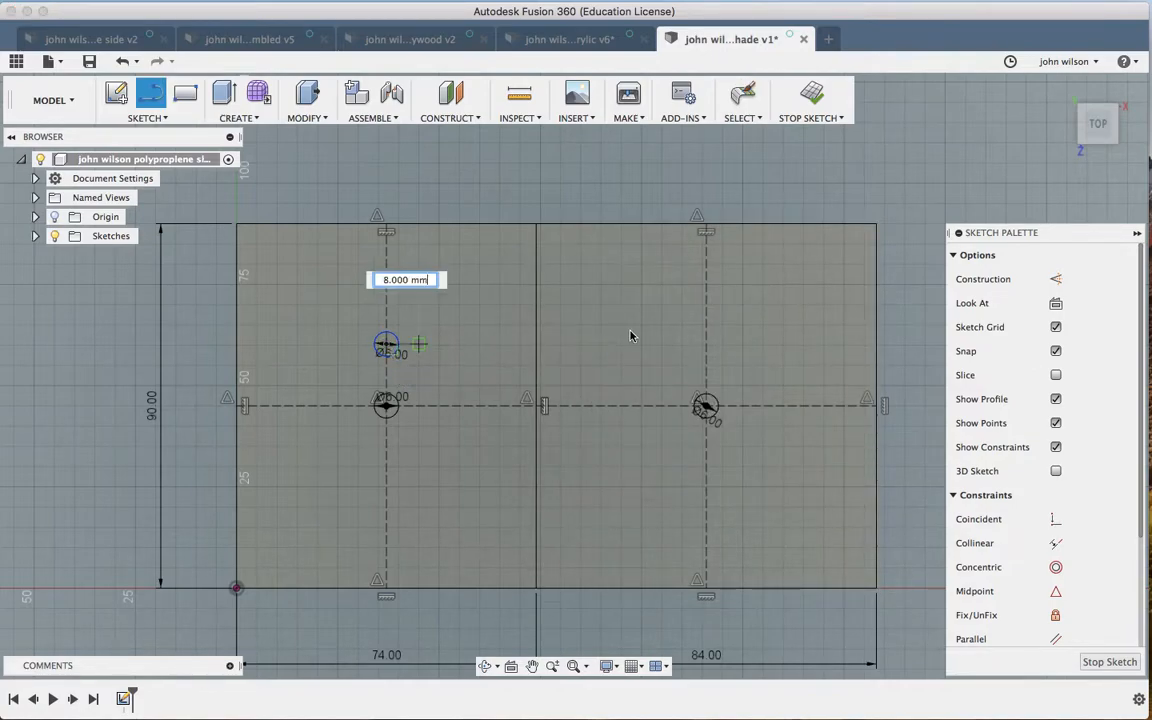
left_click(763, 345)
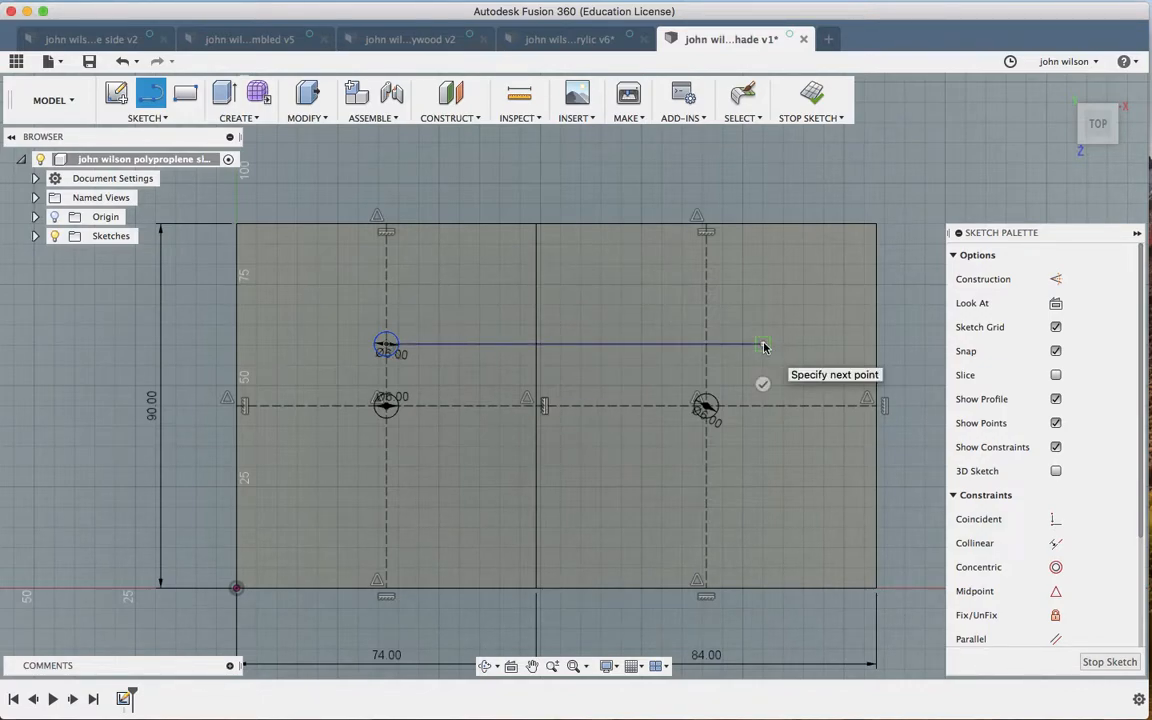
key("Escape")
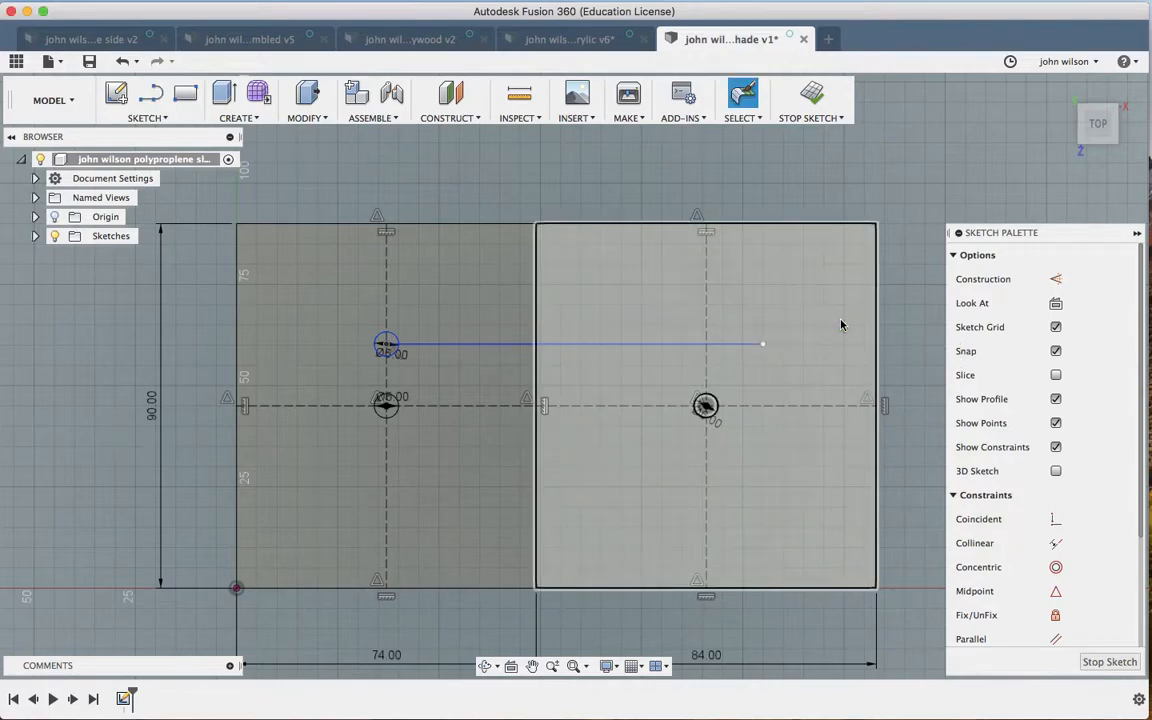
Step: Place a 6 mm circle where the guide meets the right centreline, then delete the guide line
key("c")
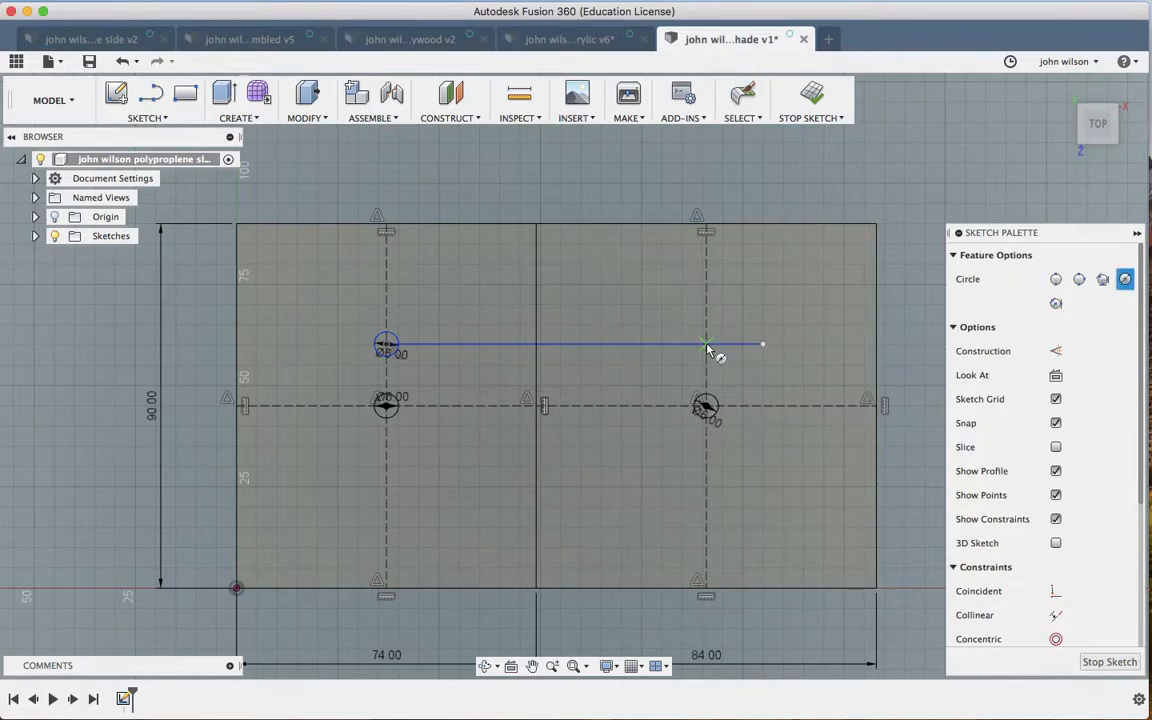
left_click(707, 346)
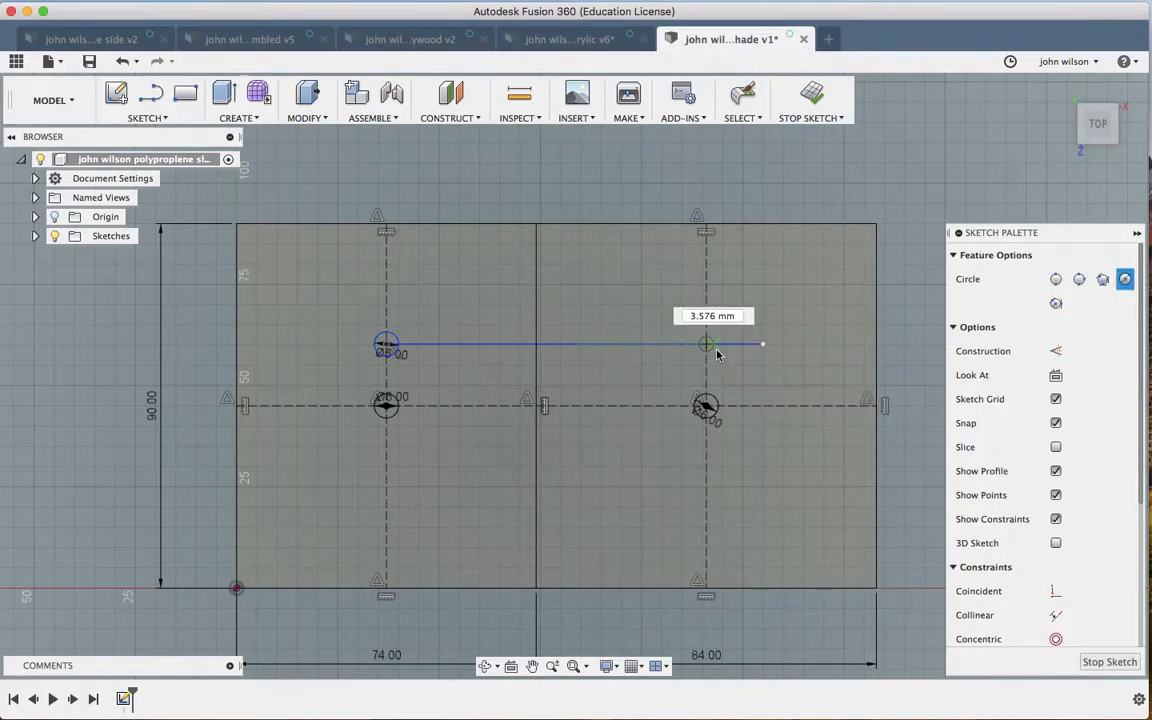
type("6")
key("Return")
key("Escape")
left_click(656, 345)
key("Delete")
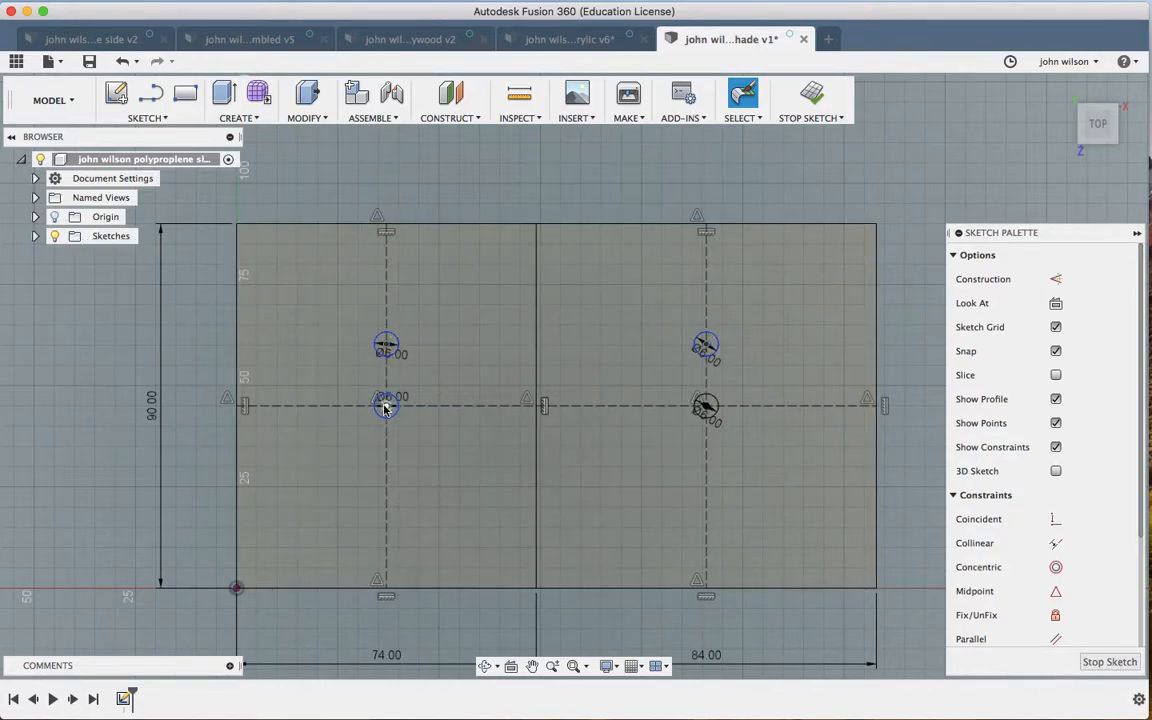
left_click(150, 118)
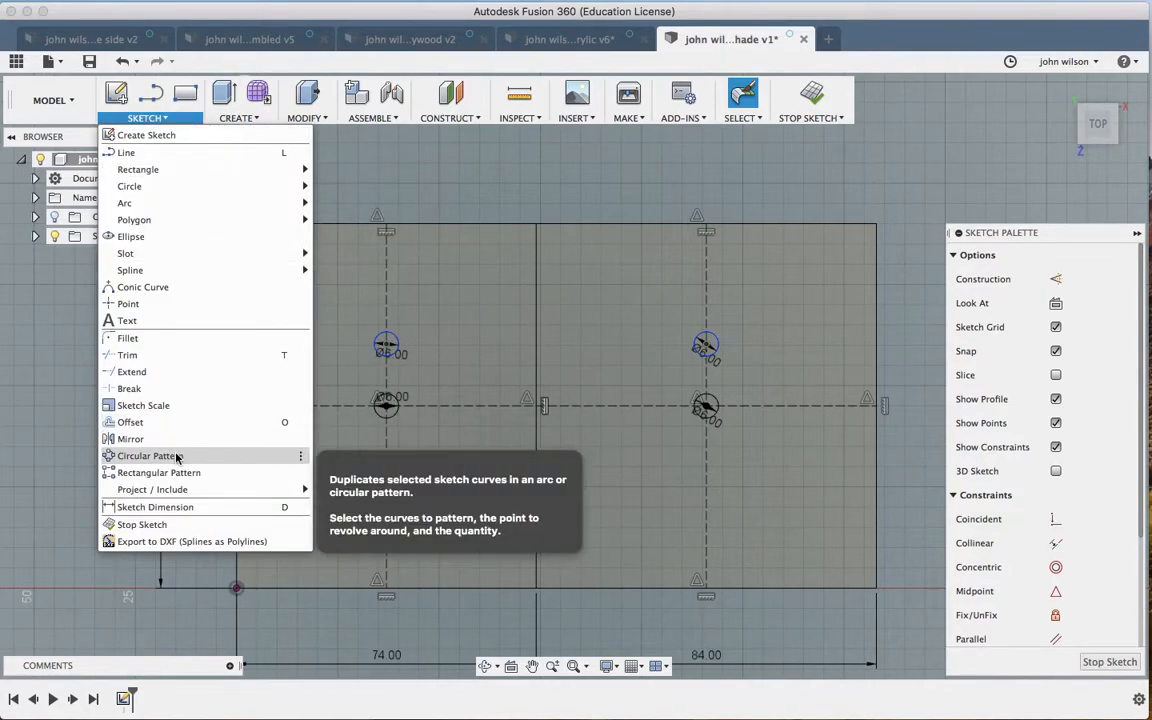
Step: Circular-pattern the small left hole into 8 copies around the left panel's central hole
left_click(177, 457)
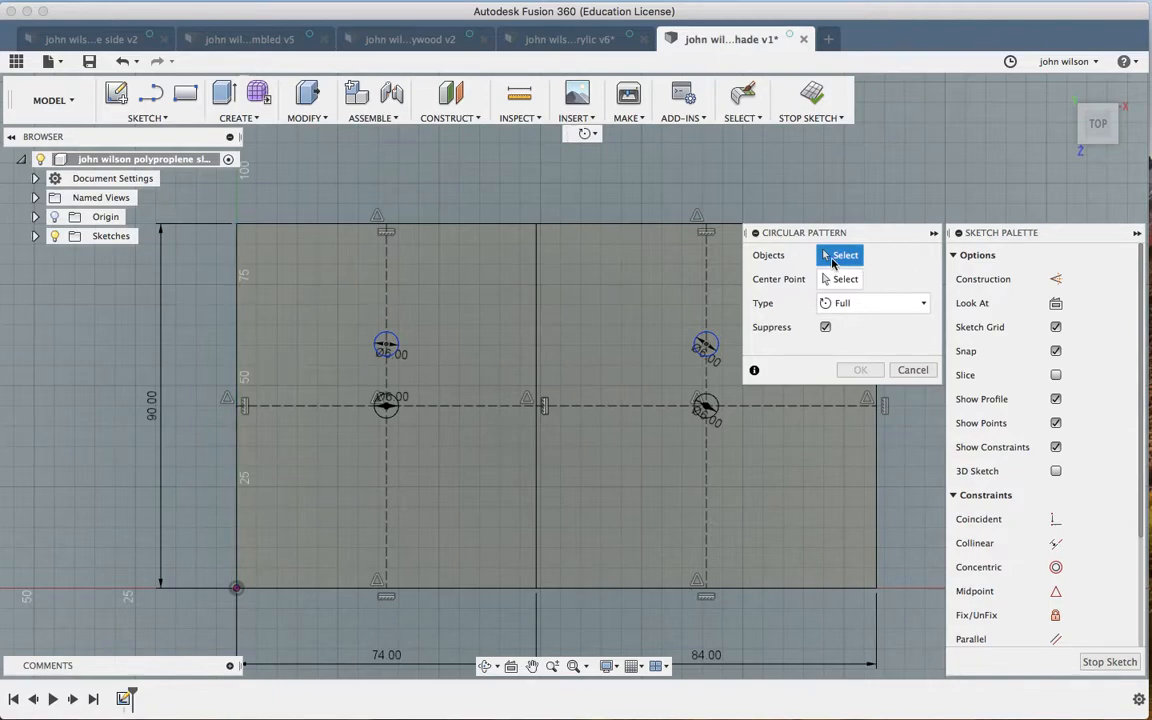
left_click(397, 342)
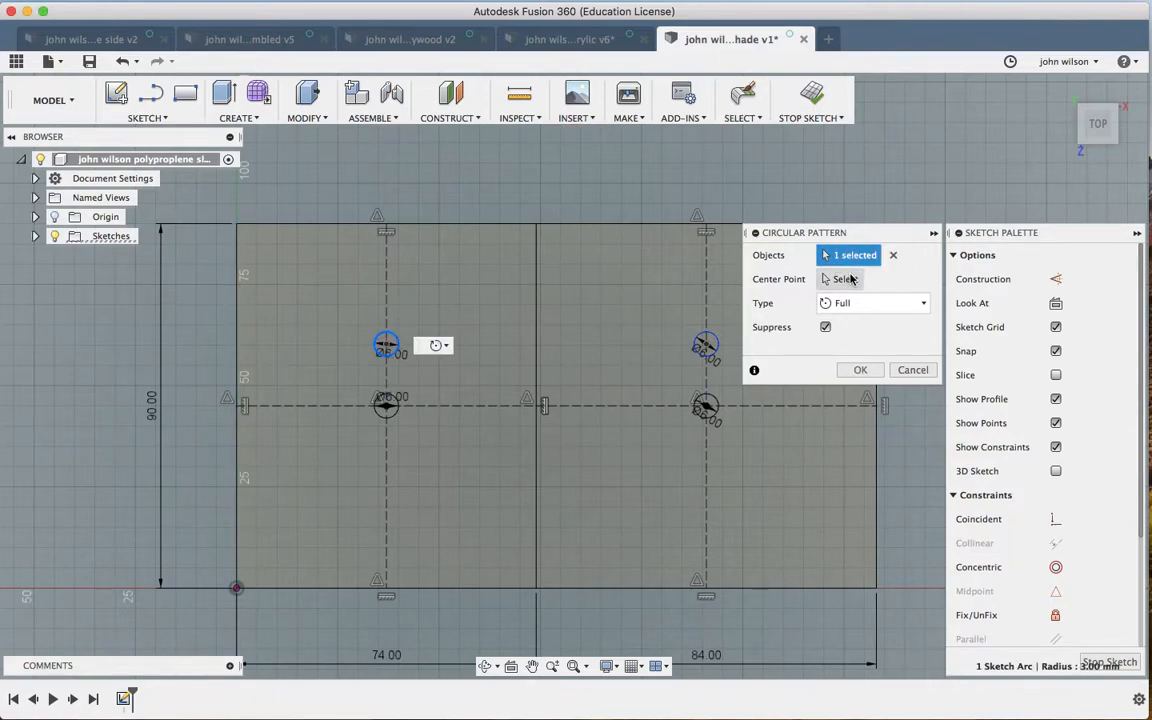
left_click(838, 280)
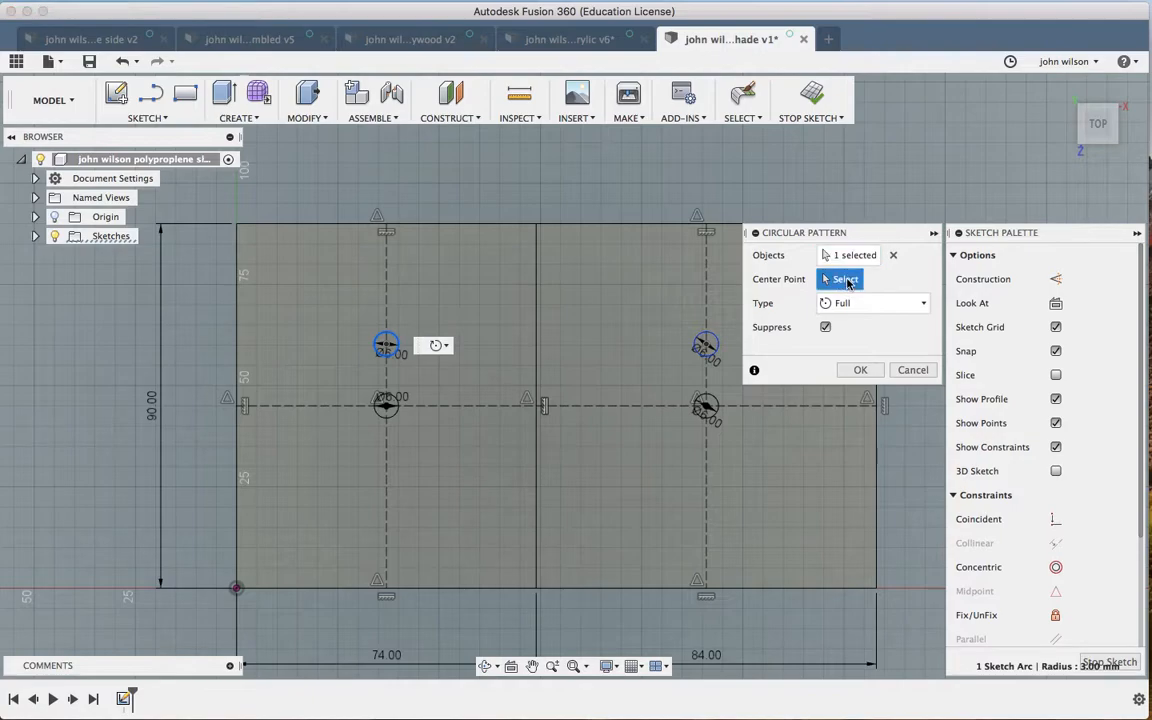
left_click(386, 404)
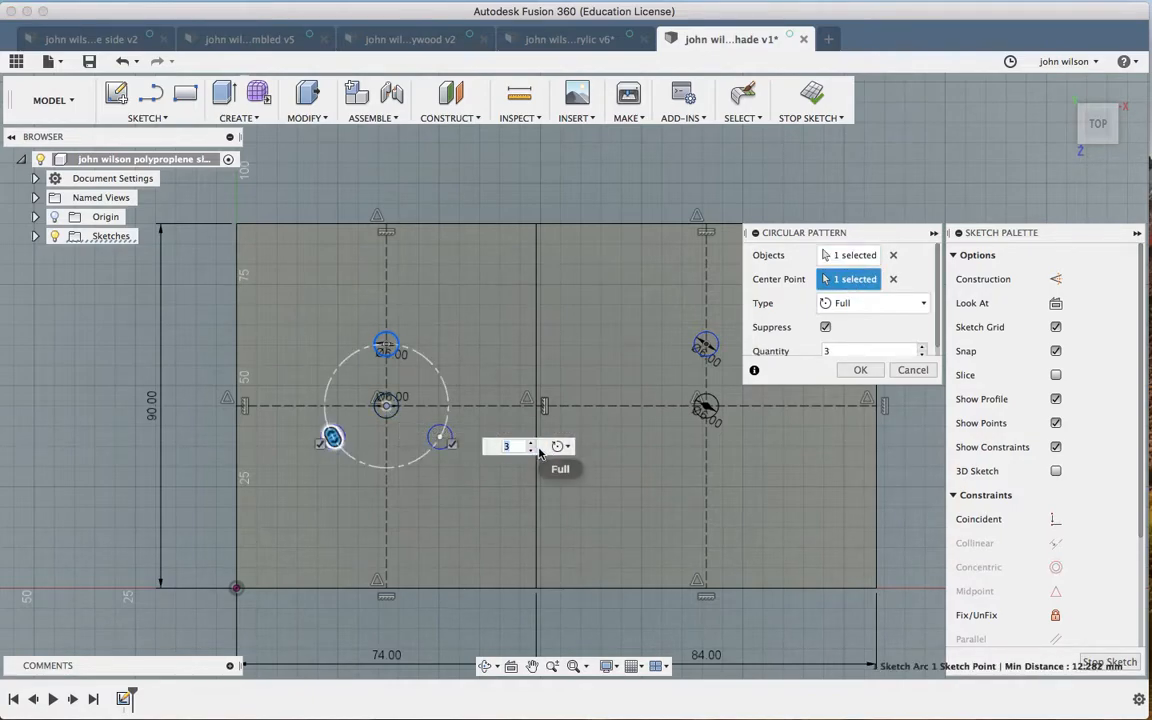
left_click(531, 442)
left_click(531, 442)
left_click(532, 442)
left_click(532, 442)
left_click(532, 442)
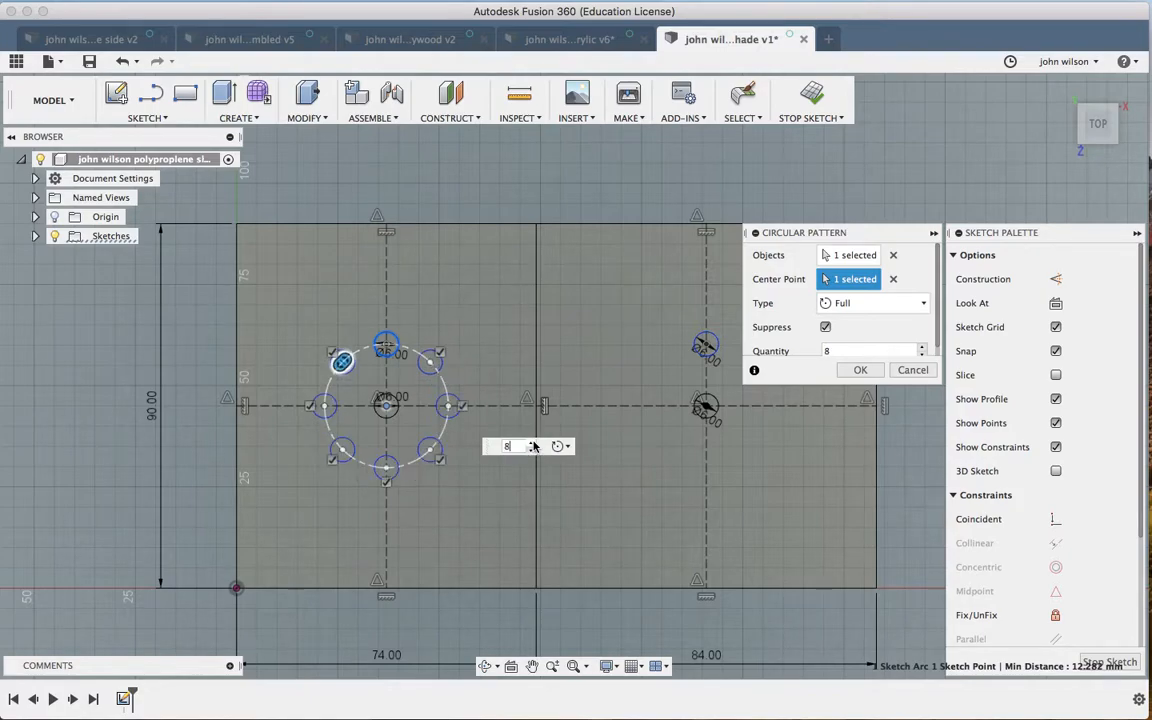
left_click(860, 370)
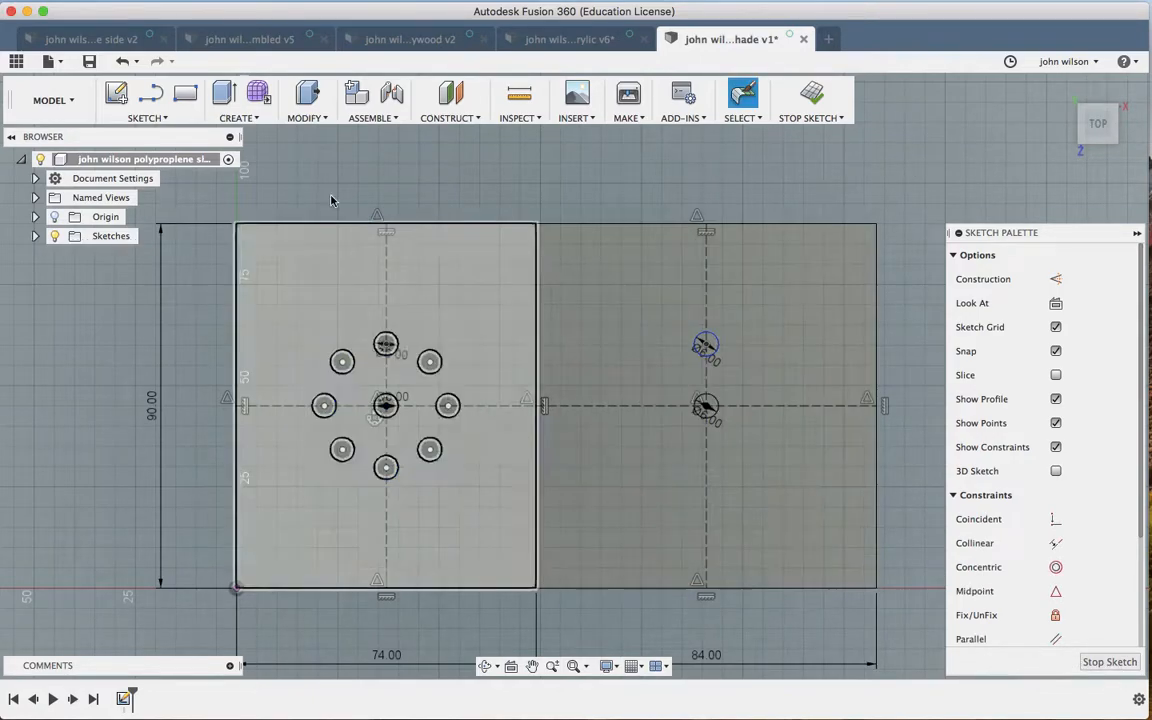
left_click(146, 117)
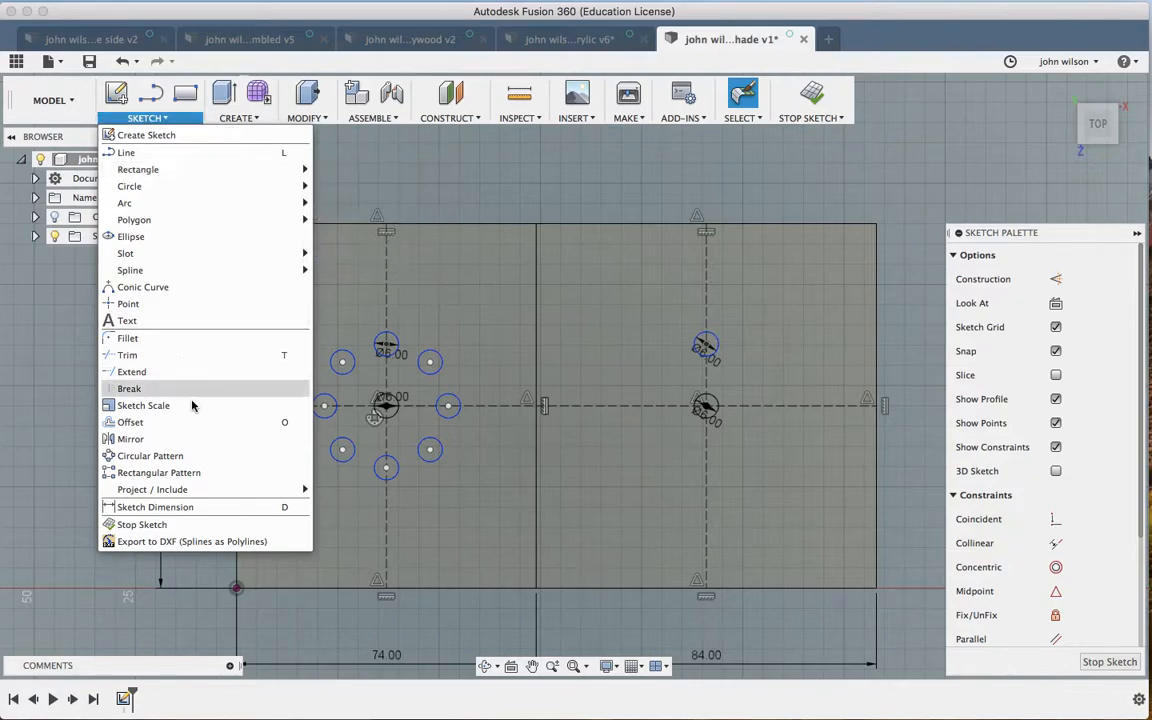
Step: Circular-pattern the small right hole into 6 copies around the right panel's central hole
left_click(152, 456)
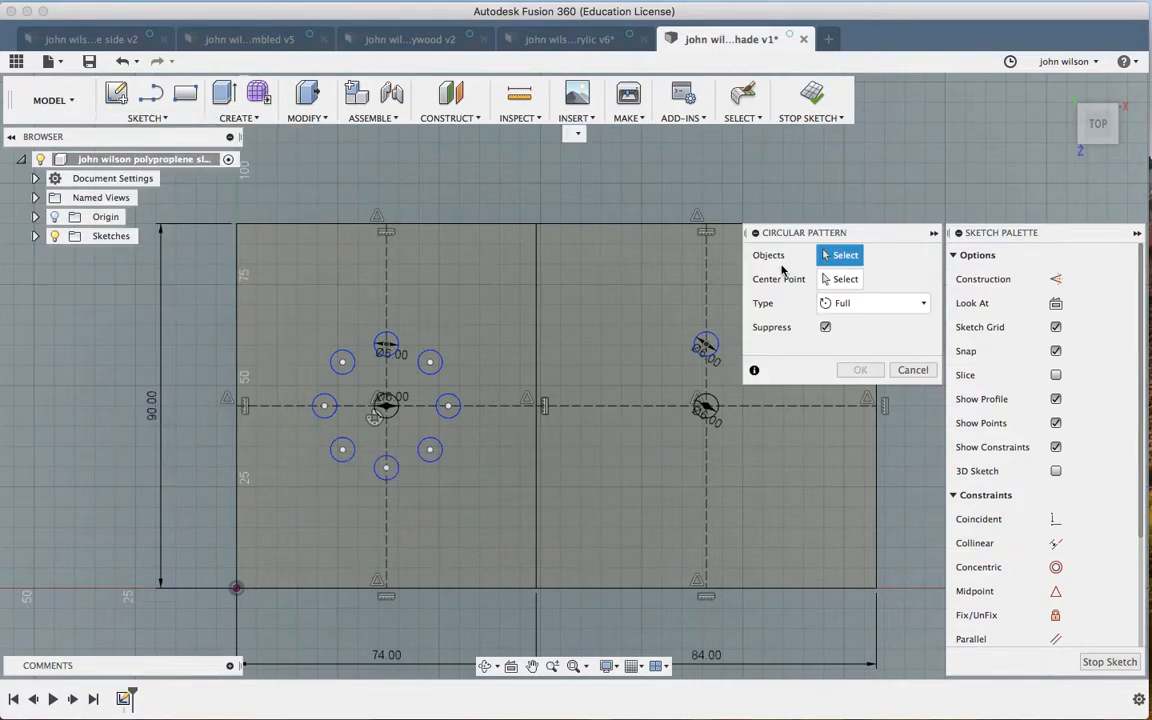
left_click(715, 344)
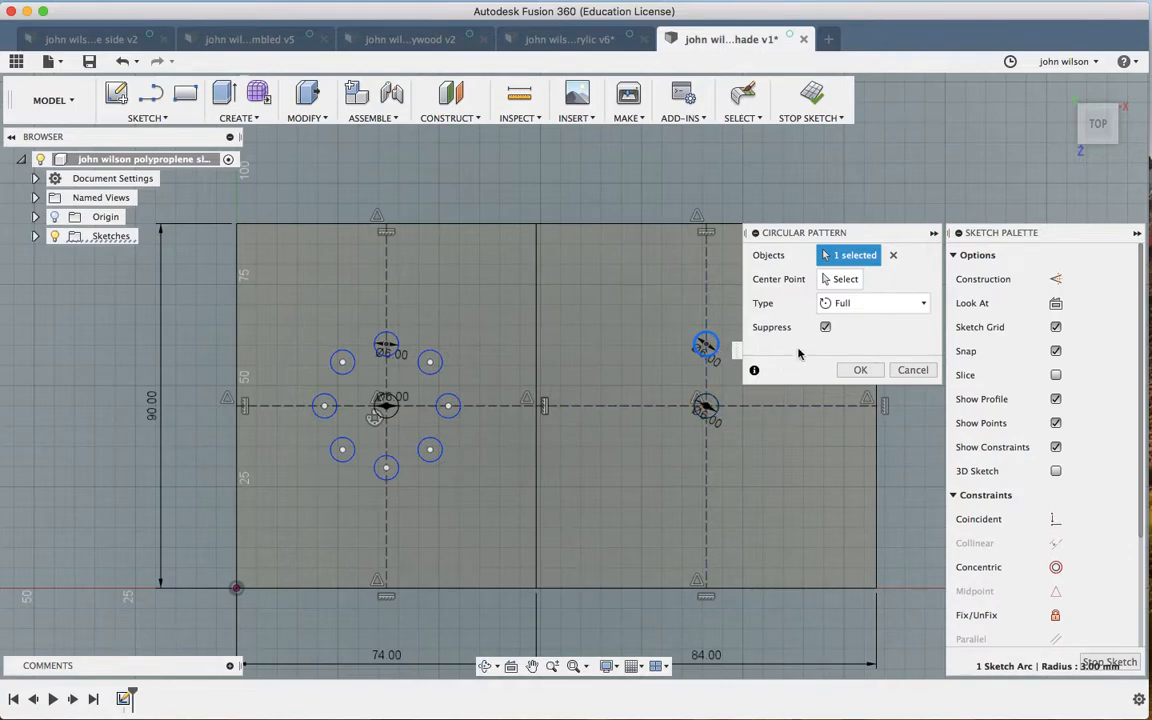
left_click(845, 284)
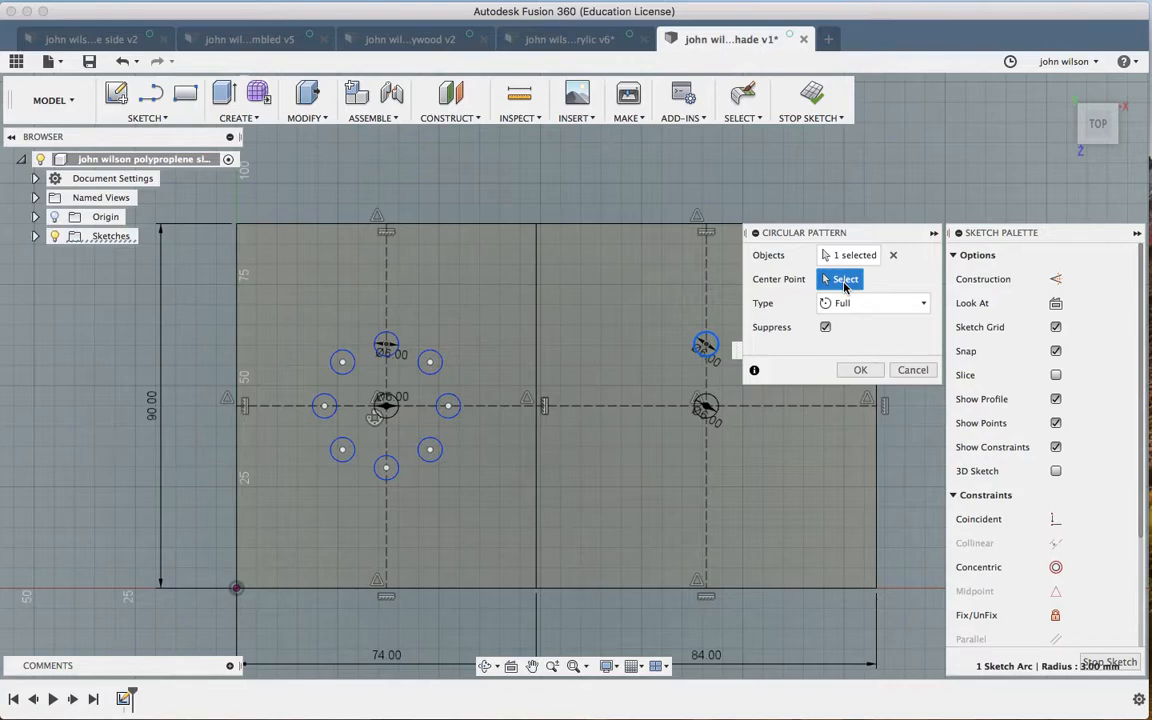
left_click(706, 406)
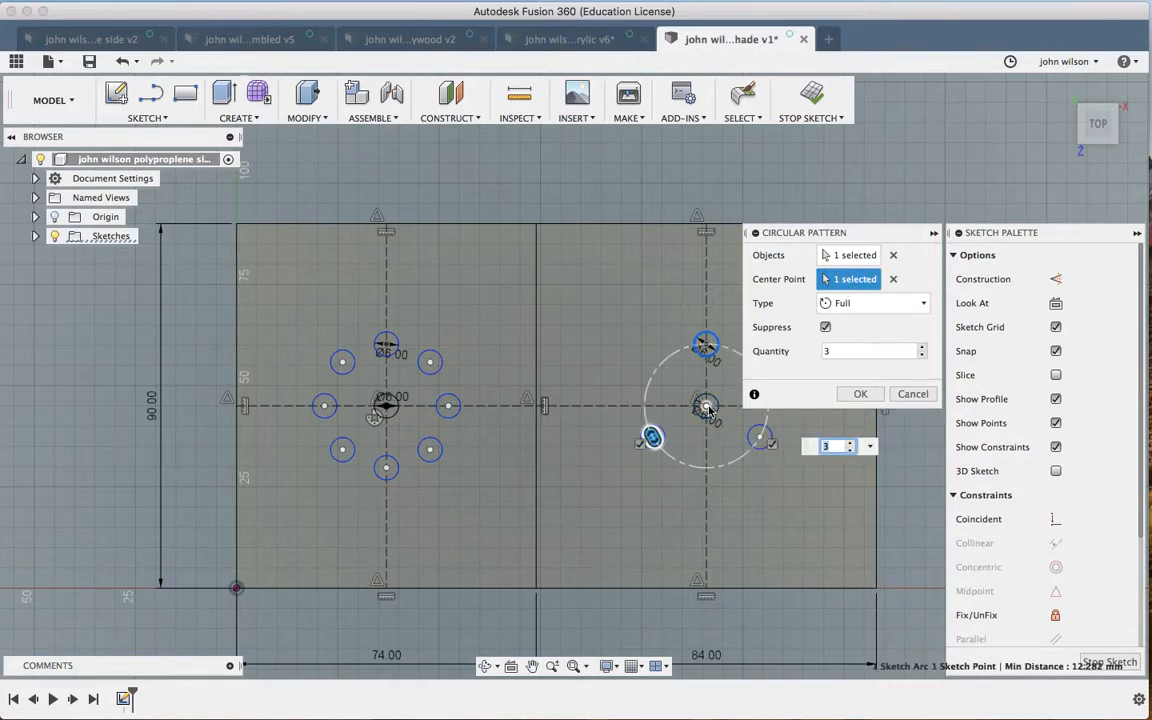
left_click(852, 443)
left_click(852, 443)
left_click(852, 443)
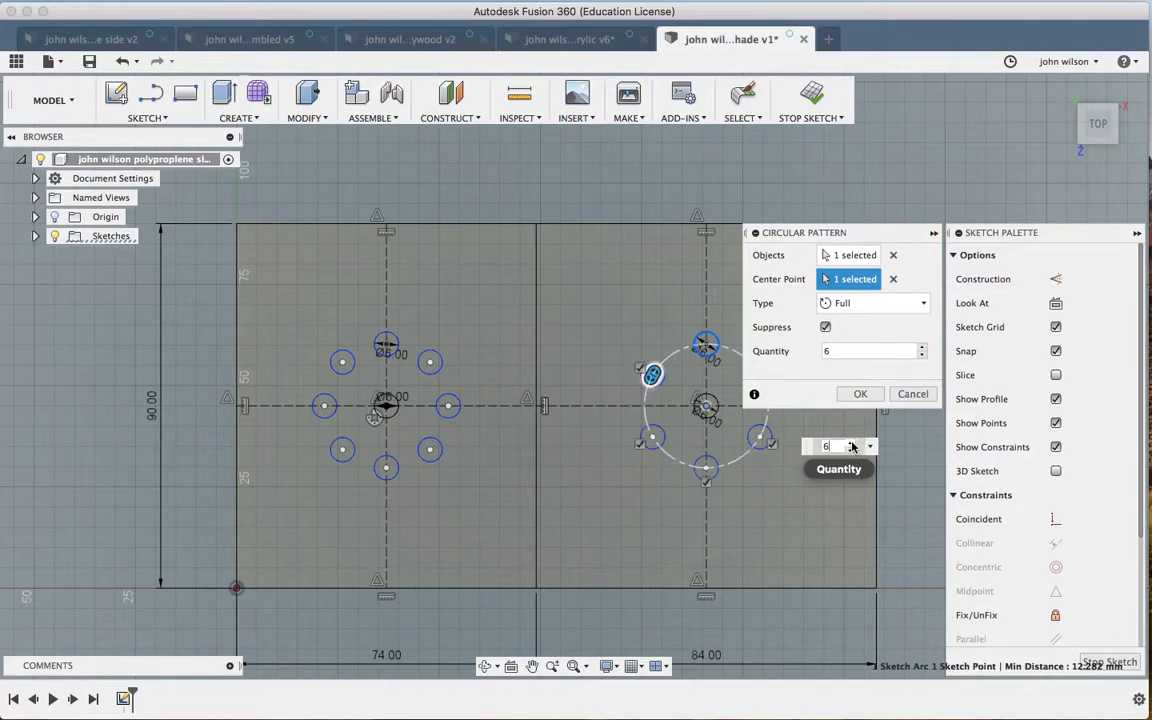
left_click(860, 393)
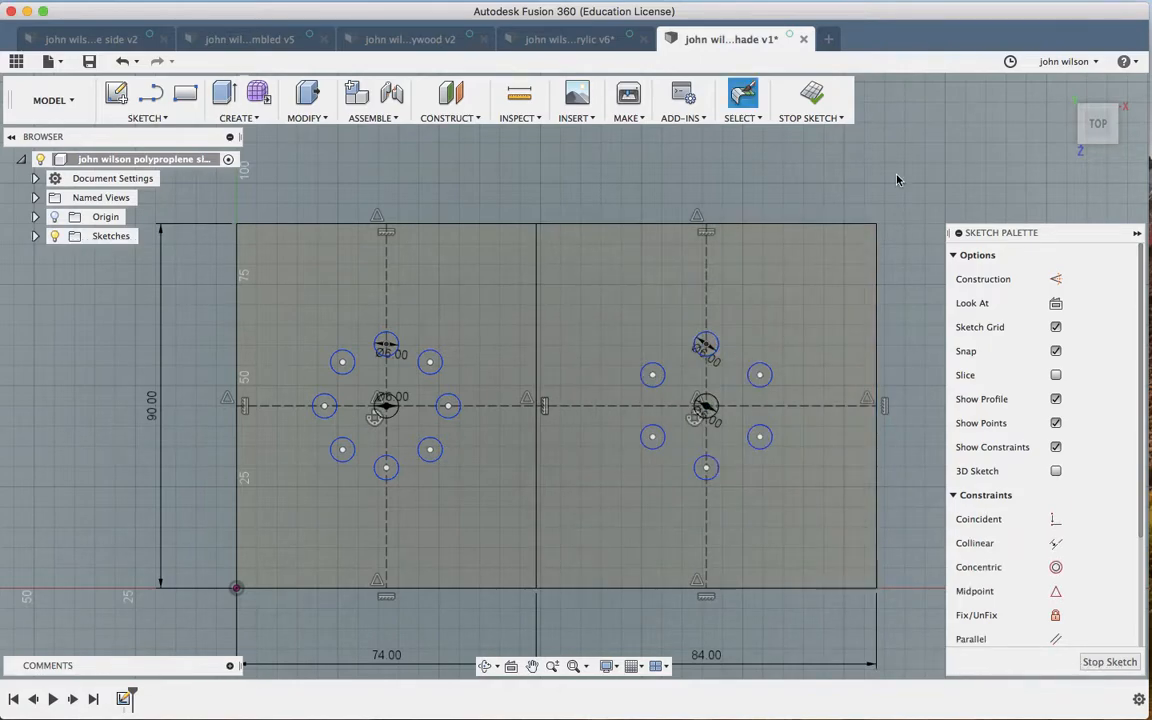
scroll(897, 180, "down", 4)
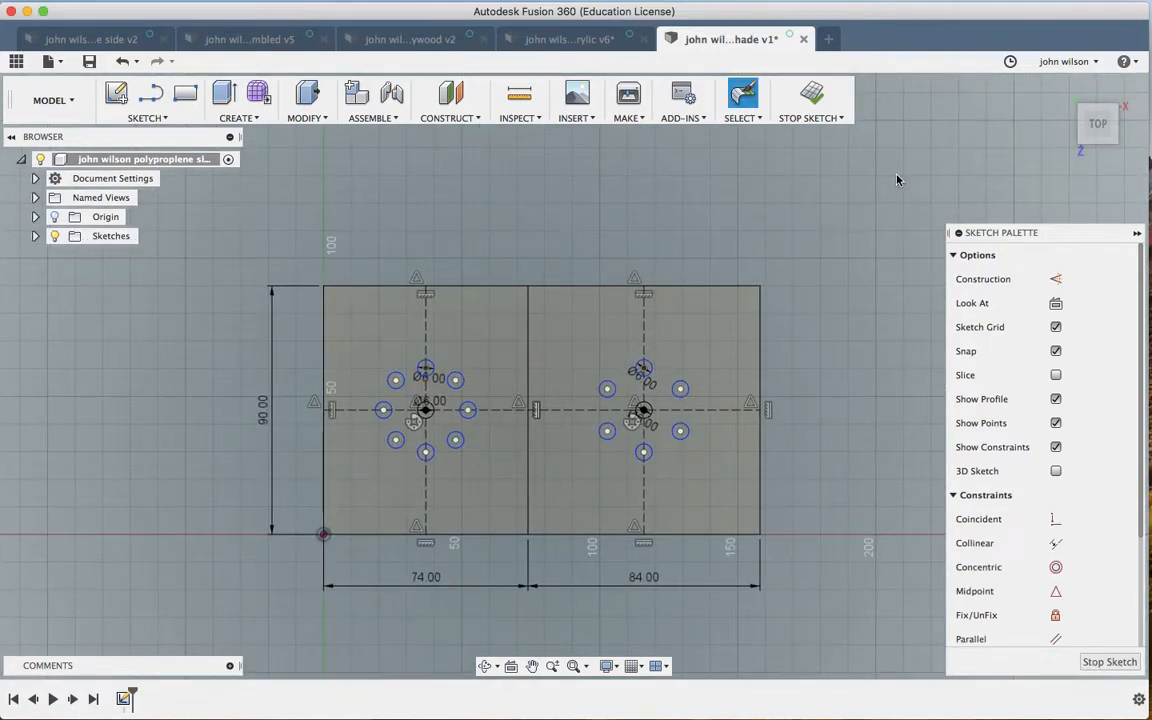
scroll(897, 180, "right", 2)
scroll(897, 180, "right", 2)
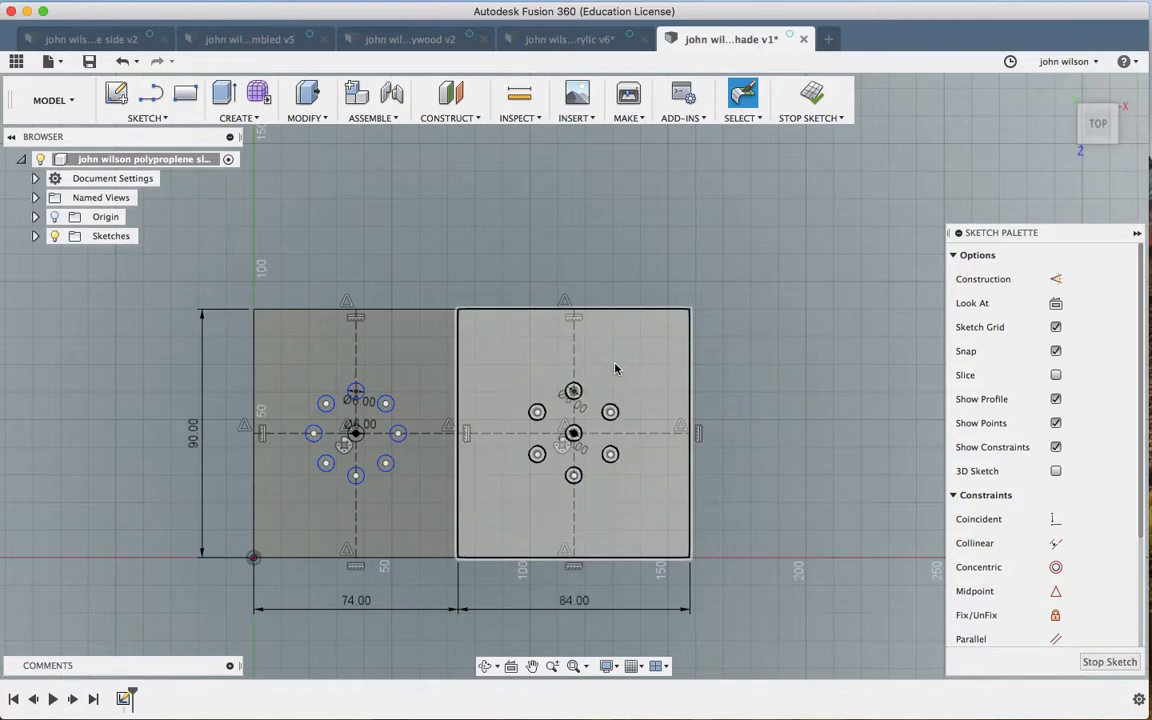
scroll(756, 296, "down", 4)
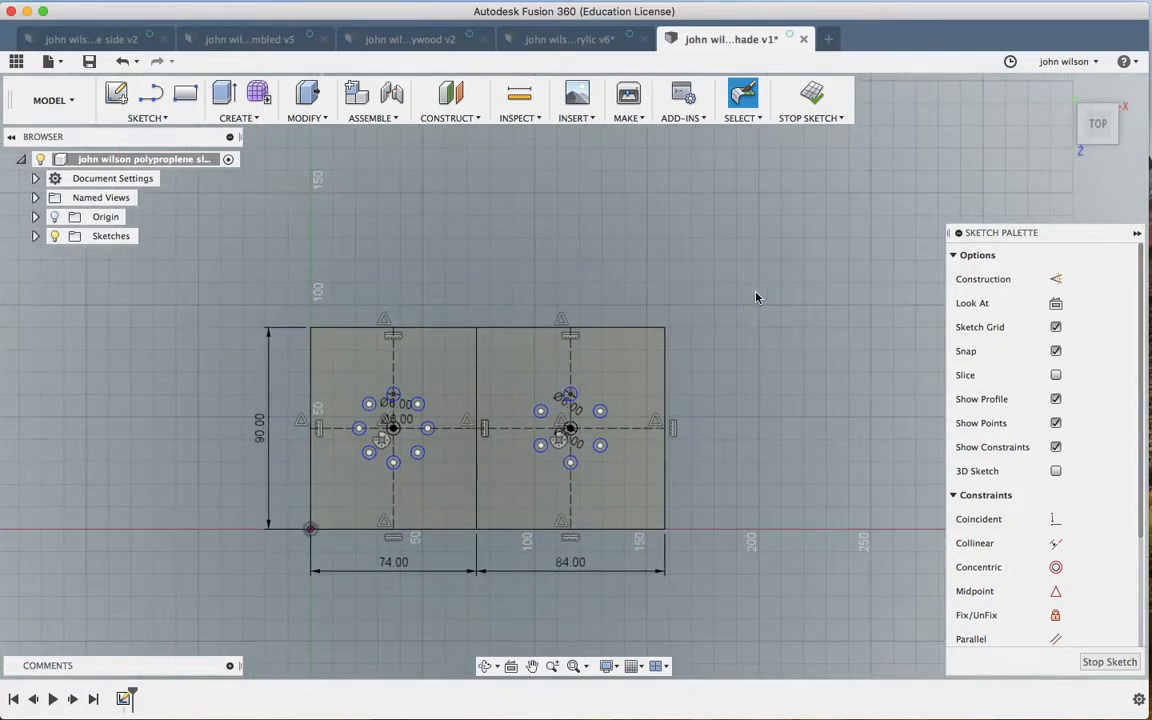
scroll(756, 297, "right", 4)
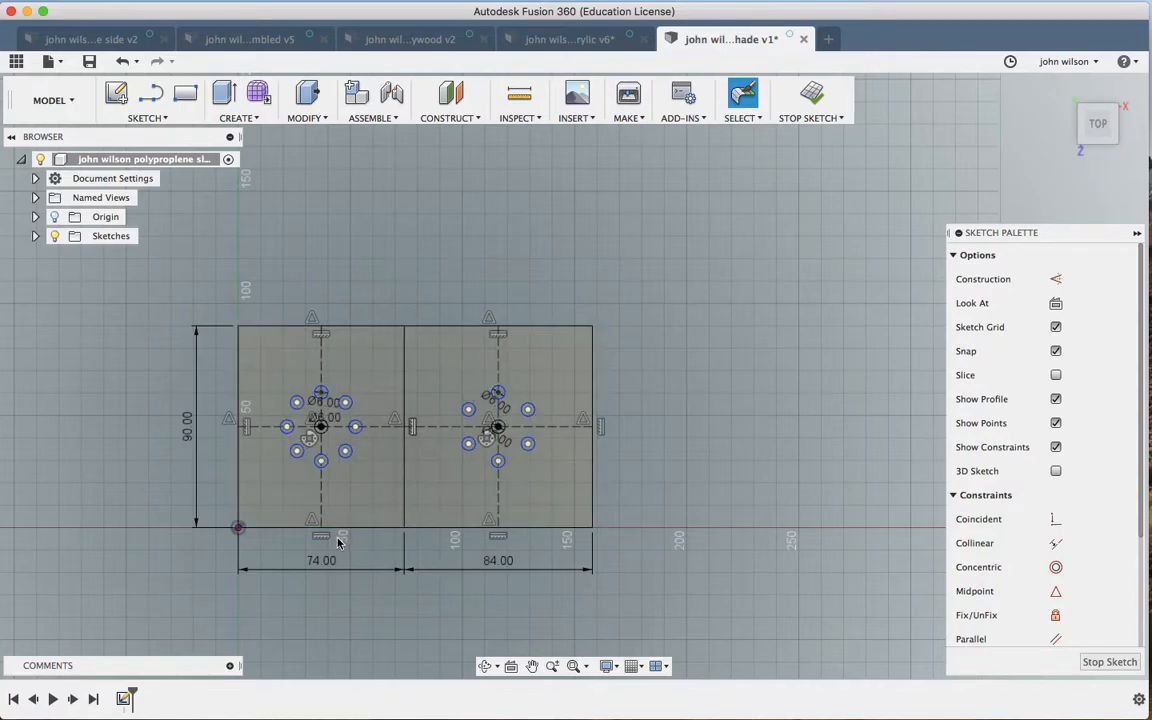
Step: Select the two panels and start Move/Copy, then cancel it because too little was selected
left_click(222, 310)
mouse_move(222, 310)
left_mouse_down()
mouse_move(386, 411)
mouse_move(481, 432)
mouse_move(571, 483)
mouse_move(625, 541)
left_mouse_up()
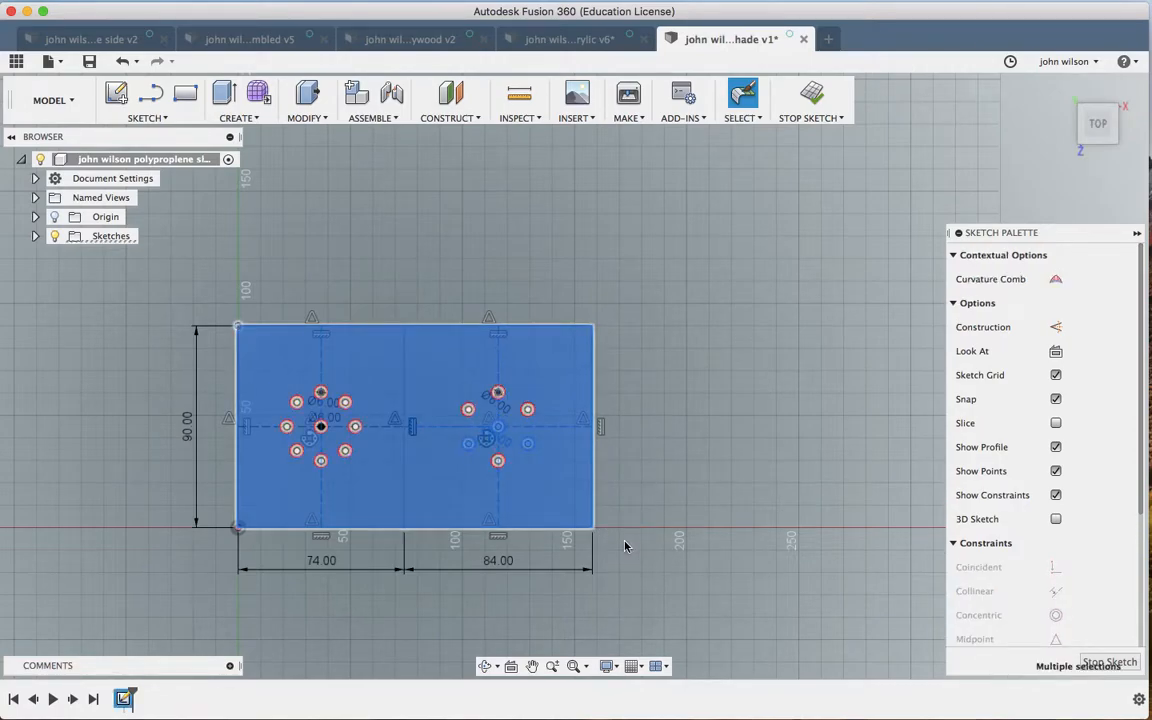
left_click(550, 270)
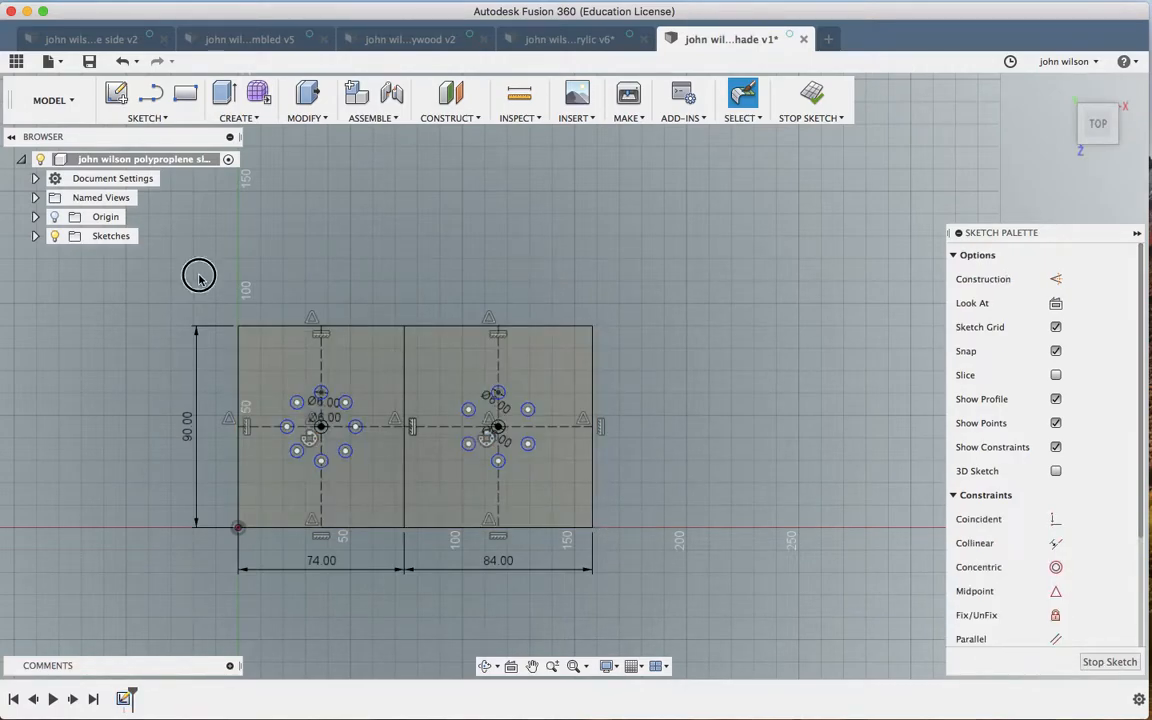
left_click(190, 252)
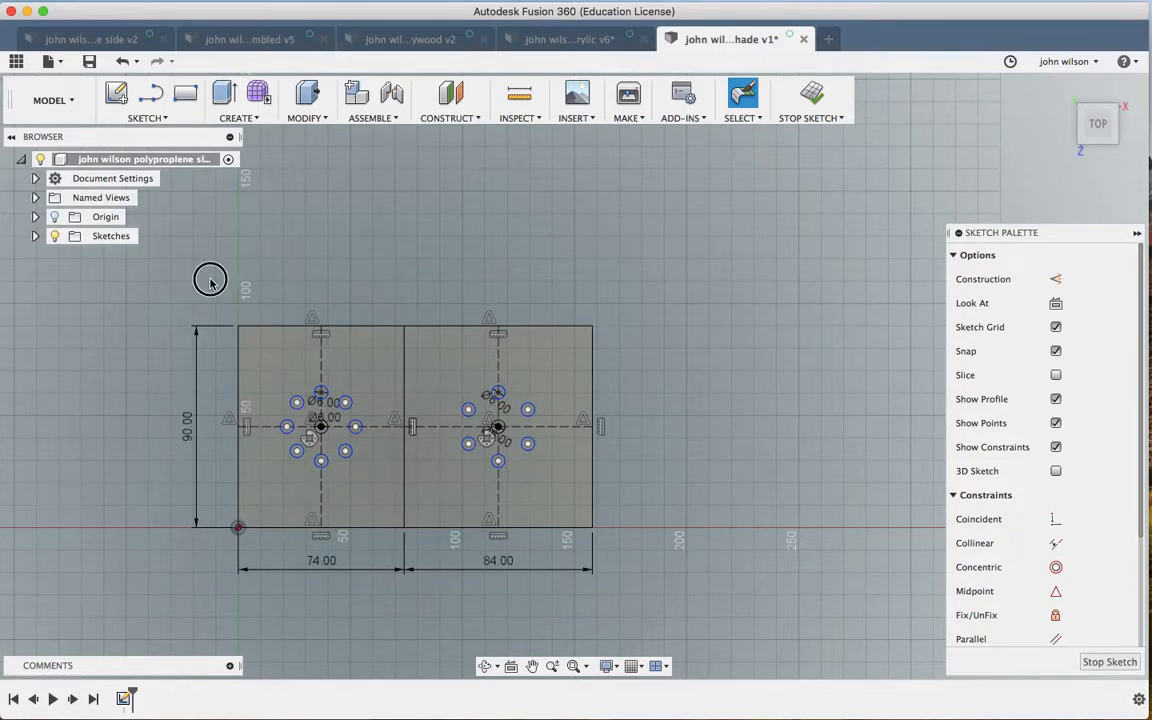
left_click(360, 398)
mouse_move(377, 402)
left_mouse_down()
mouse_move(513, 445)
mouse_move(579, 492)
mouse_move(632, 566)
left_mouse_up()
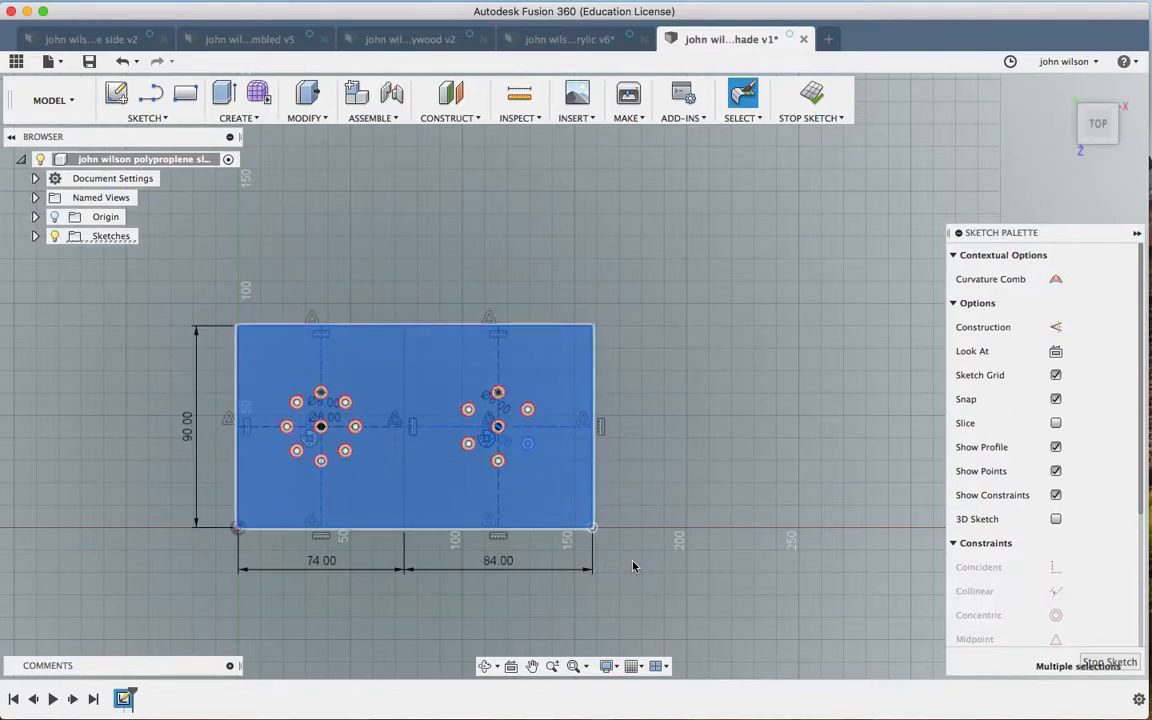
key("m")
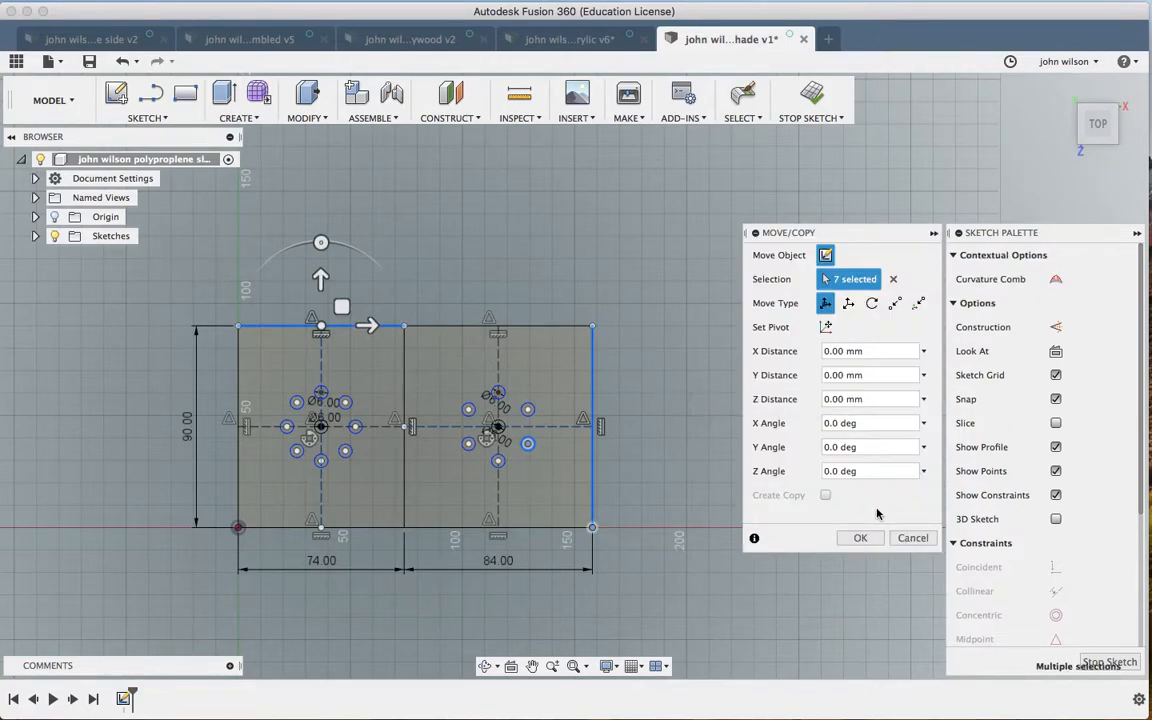
left_click(910, 538)
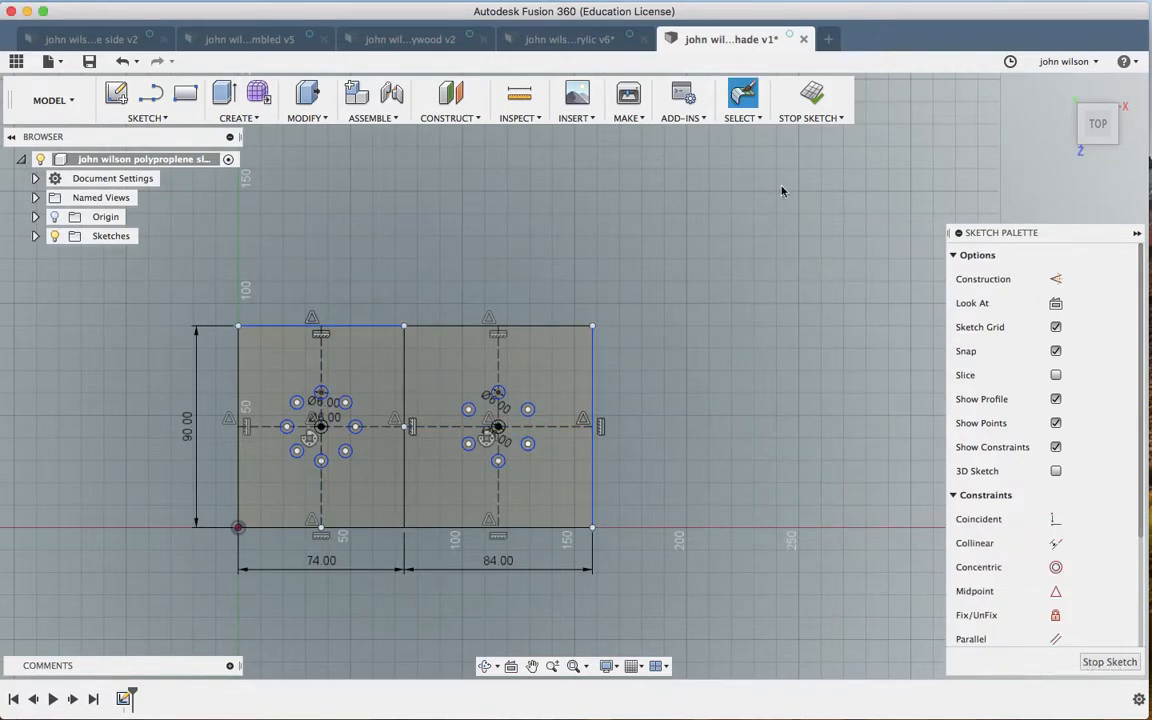
Step: Switch to Window Selection, box-select all 73 sketch entities, and open Move/Copy
left_click(752, 119)
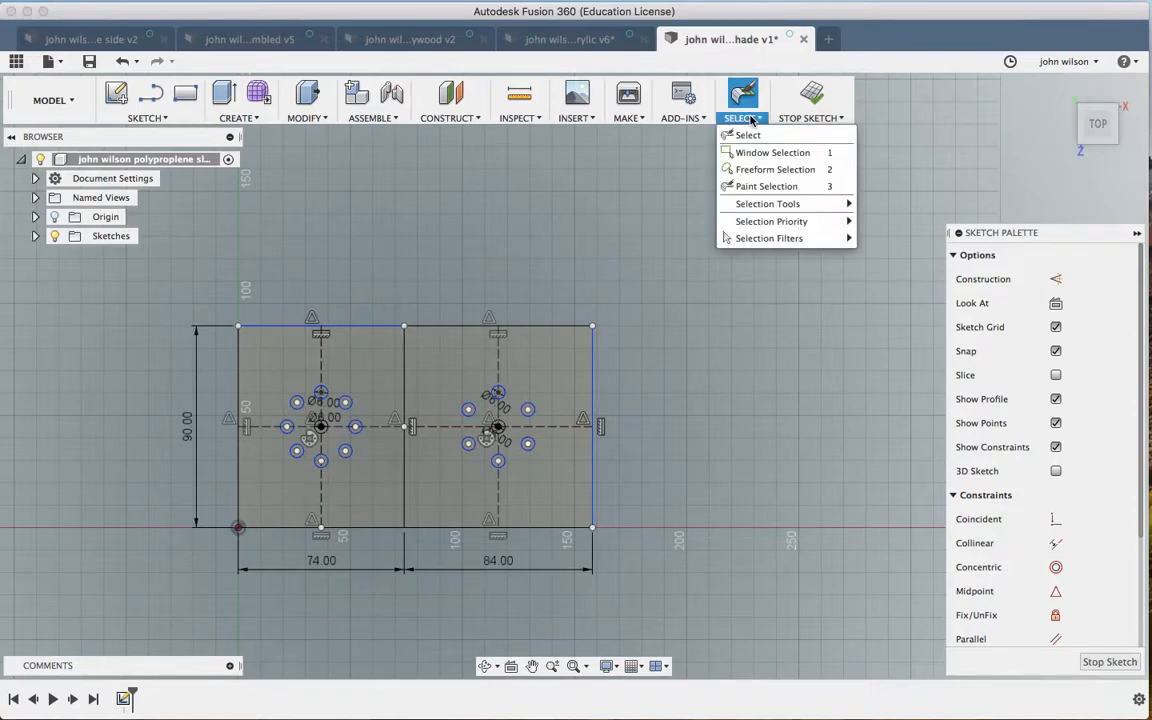
left_click(758, 155)
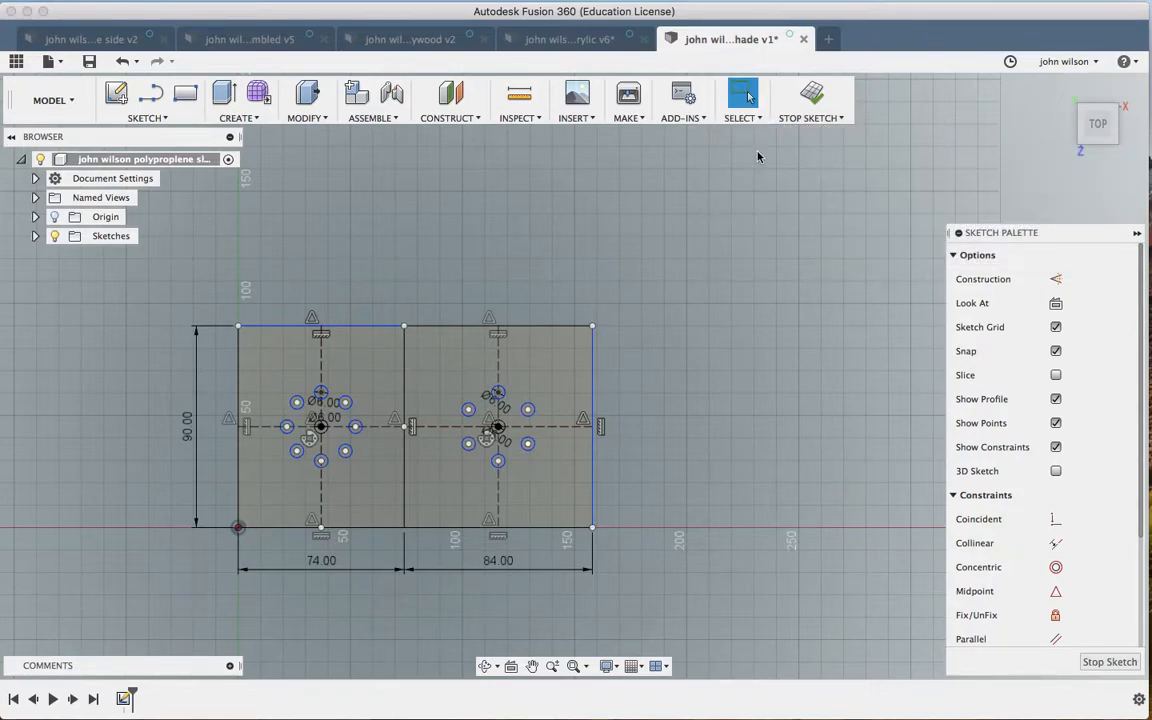
left_click(745, 118)
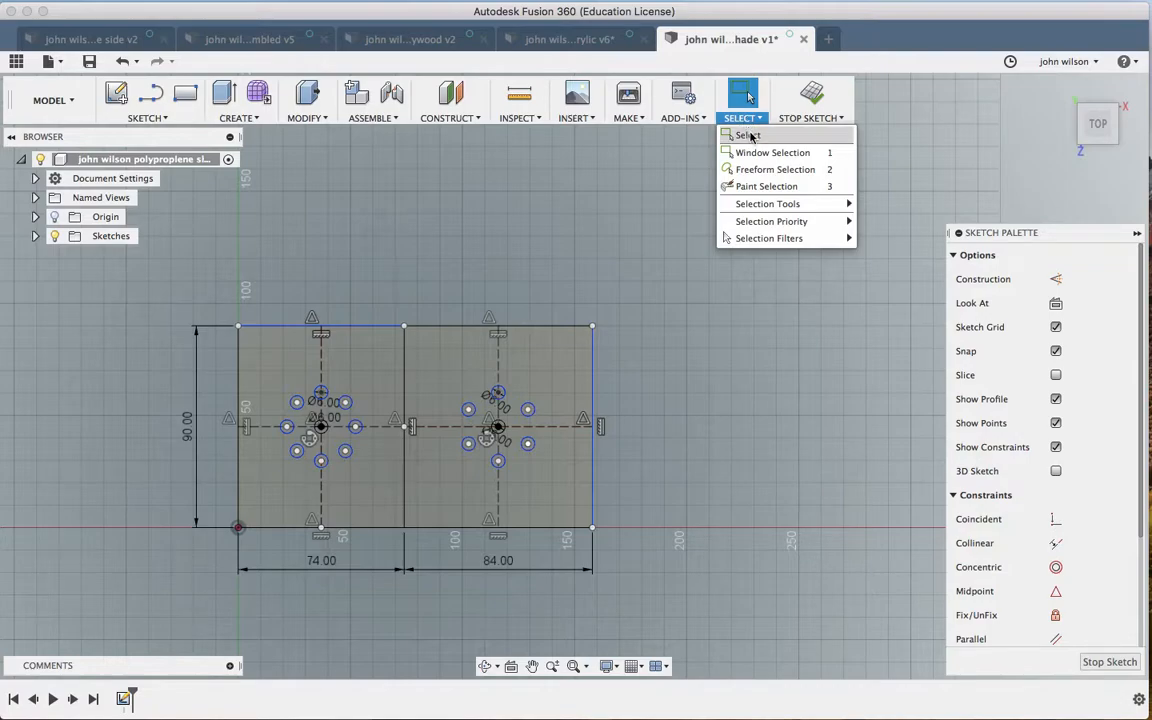
mouse_move(760, 222)
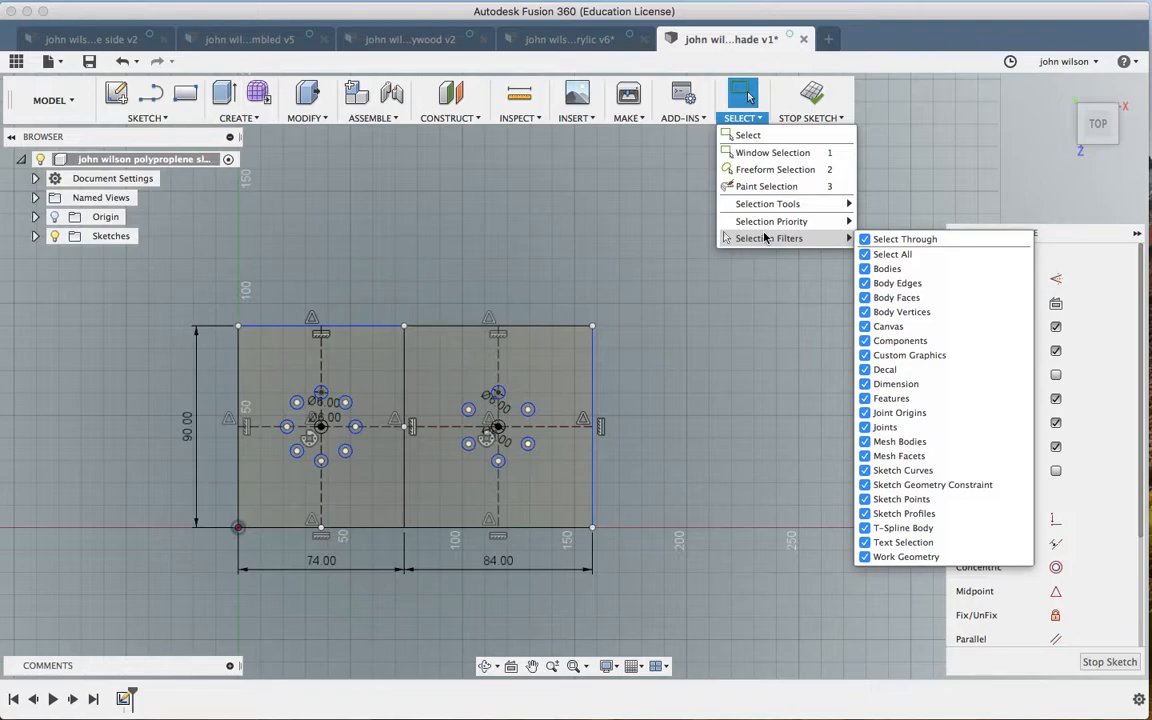
left_click(770, 156)
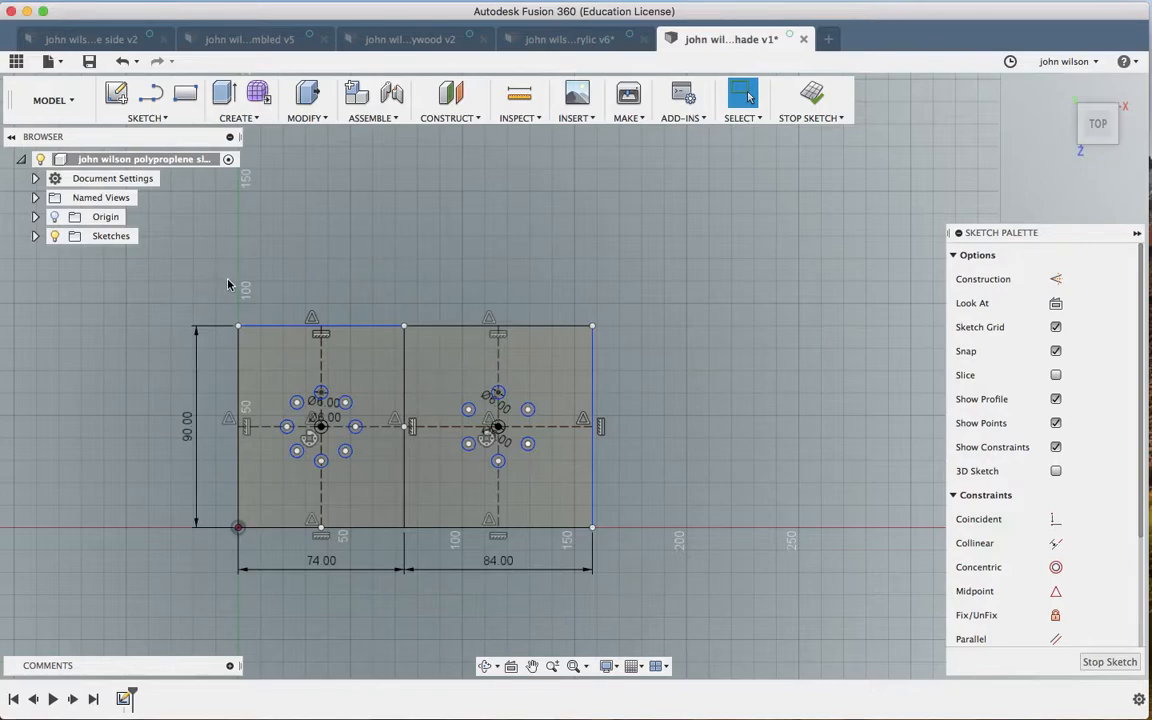
mouse_move(221, 279)
left_mouse_down()
mouse_move(319, 314)
mouse_move(441, 381)
mouse_move(509, 432)
mouse_move(617, 550)
mouse_move(598, 551)
mouse_move(620, 559)
left_mouse_up()
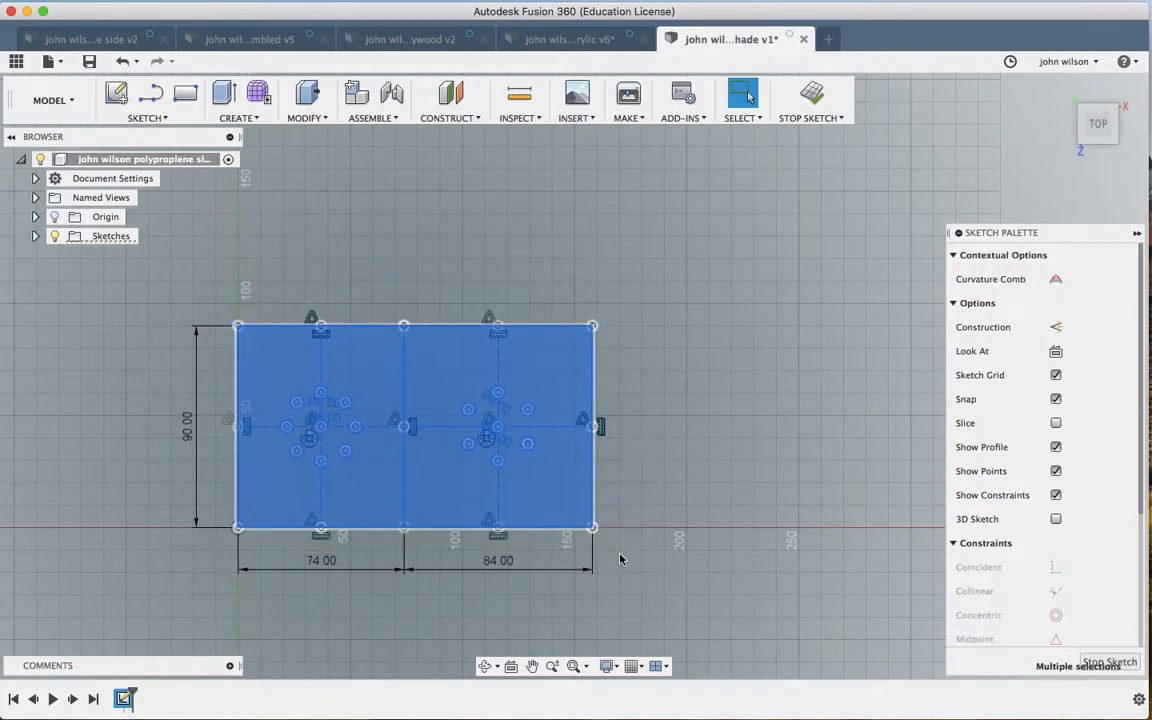
key("m")
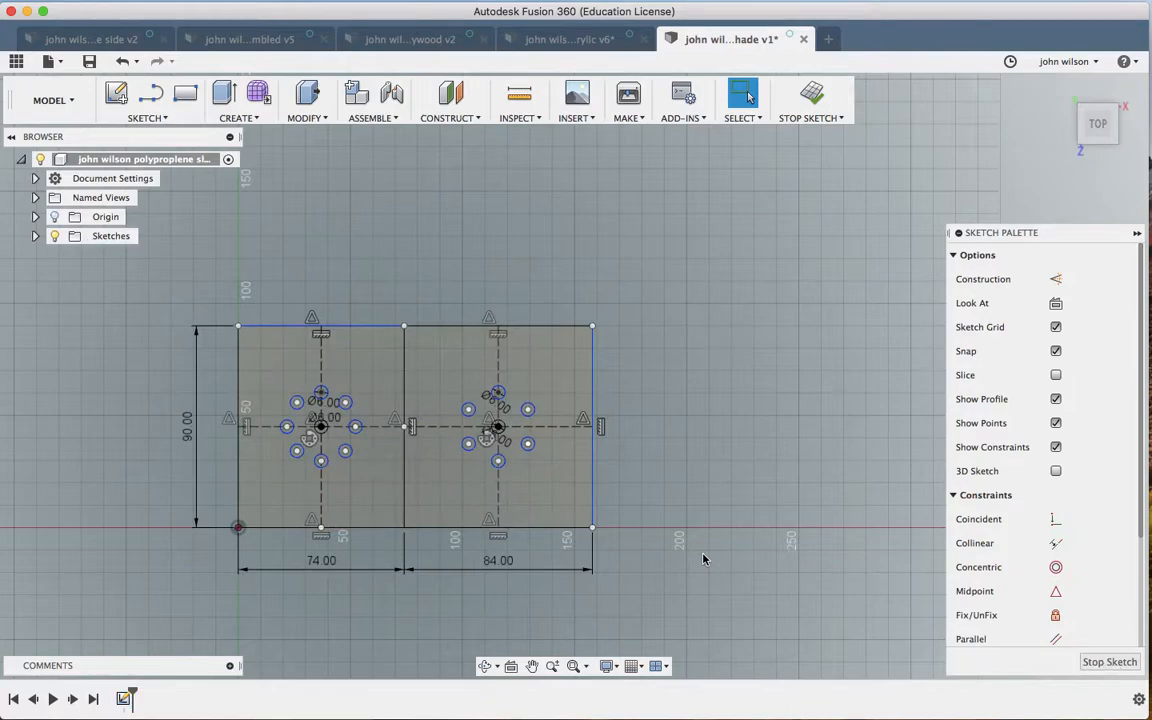
scroll(704, 559, "right", 4)
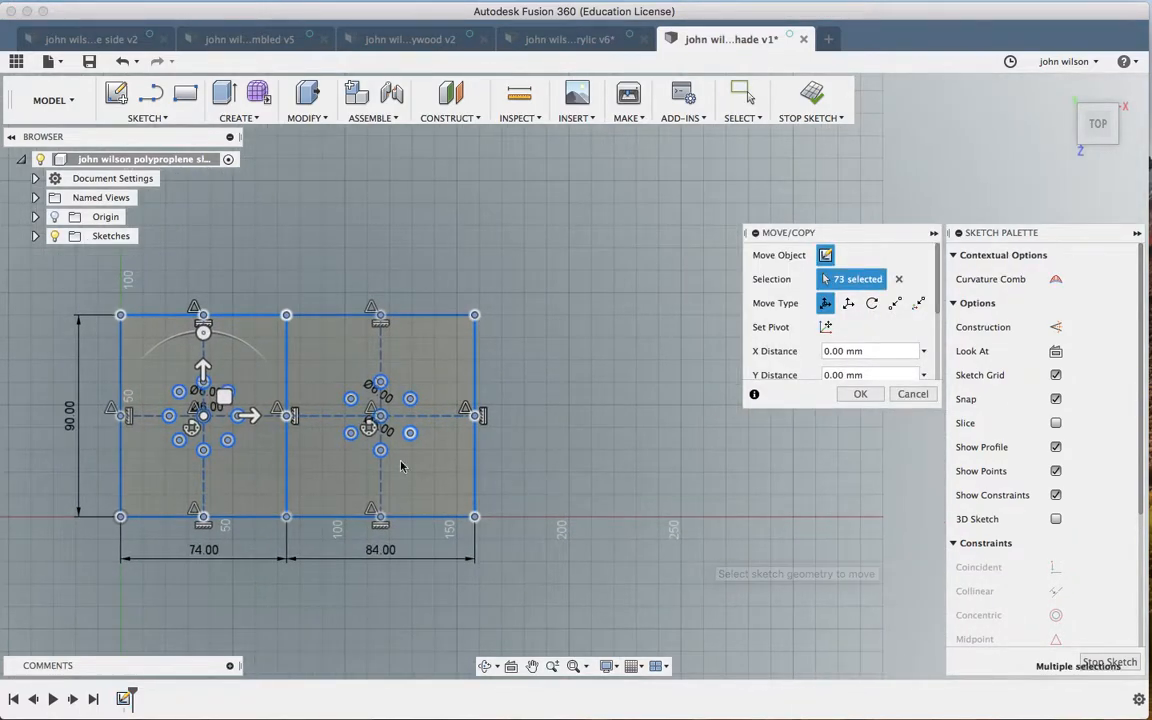
Step: Offset the copy of both panels 158 mm along X so the four panels sit in a row
left_click_drag(250, 416, 613, 457)
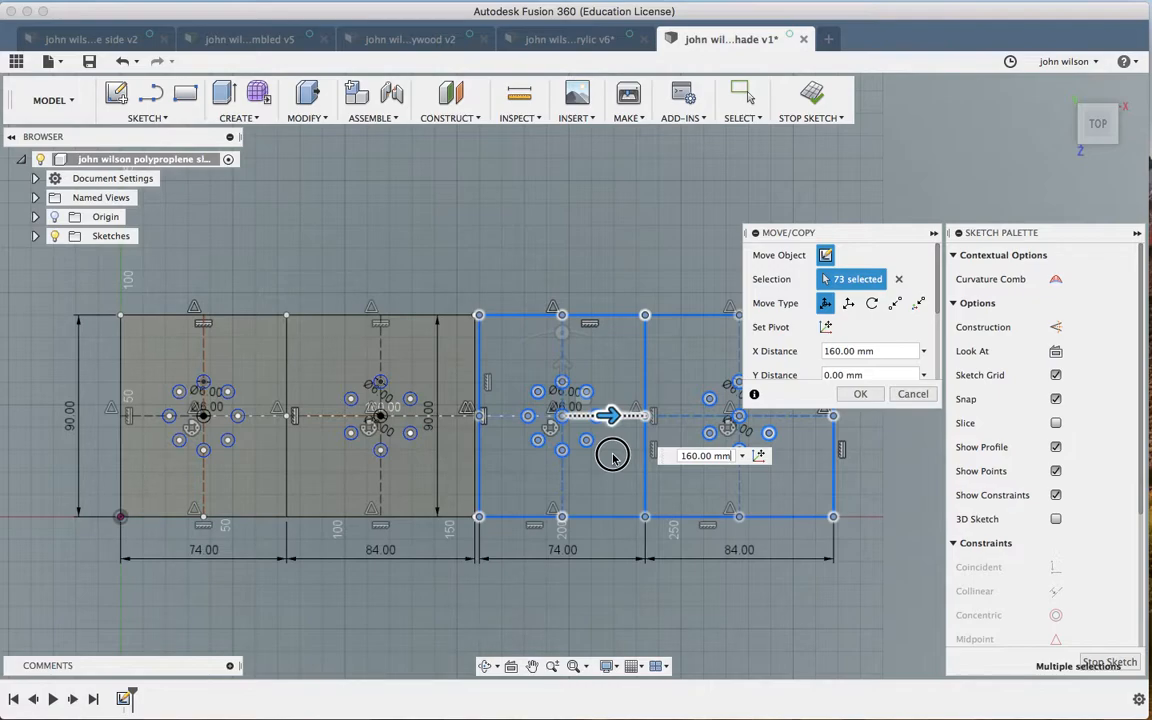
left_click_drag(613, 457, 613, 457)
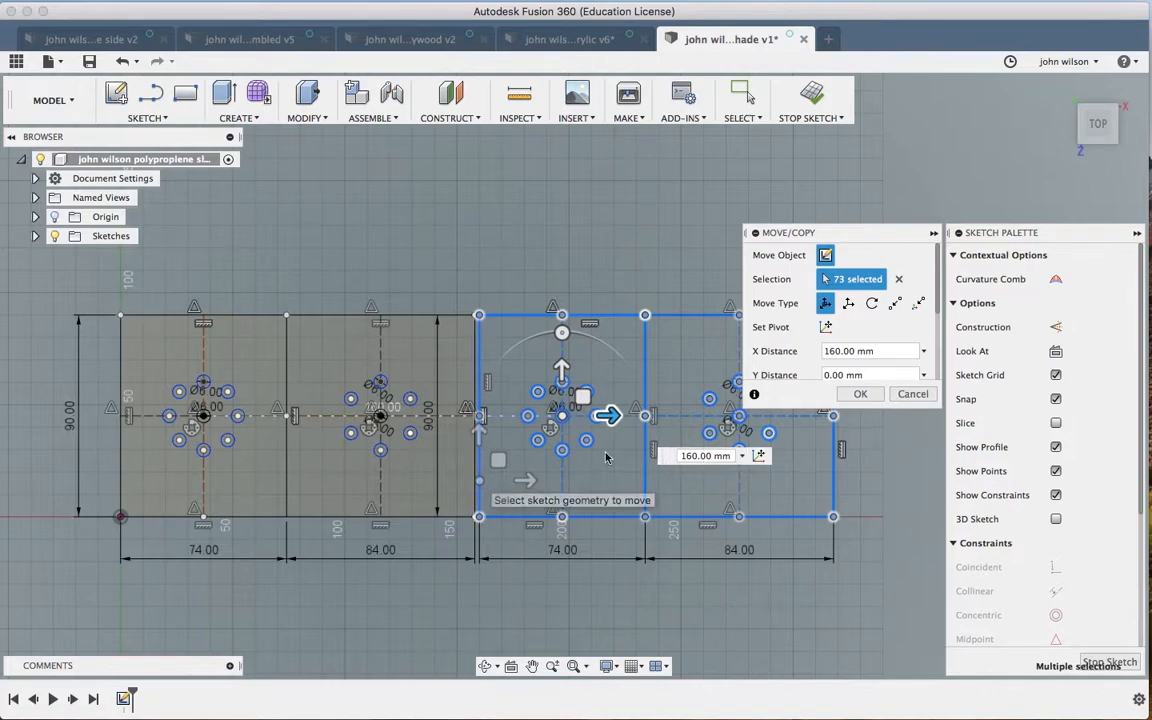
left_click(702, 456)
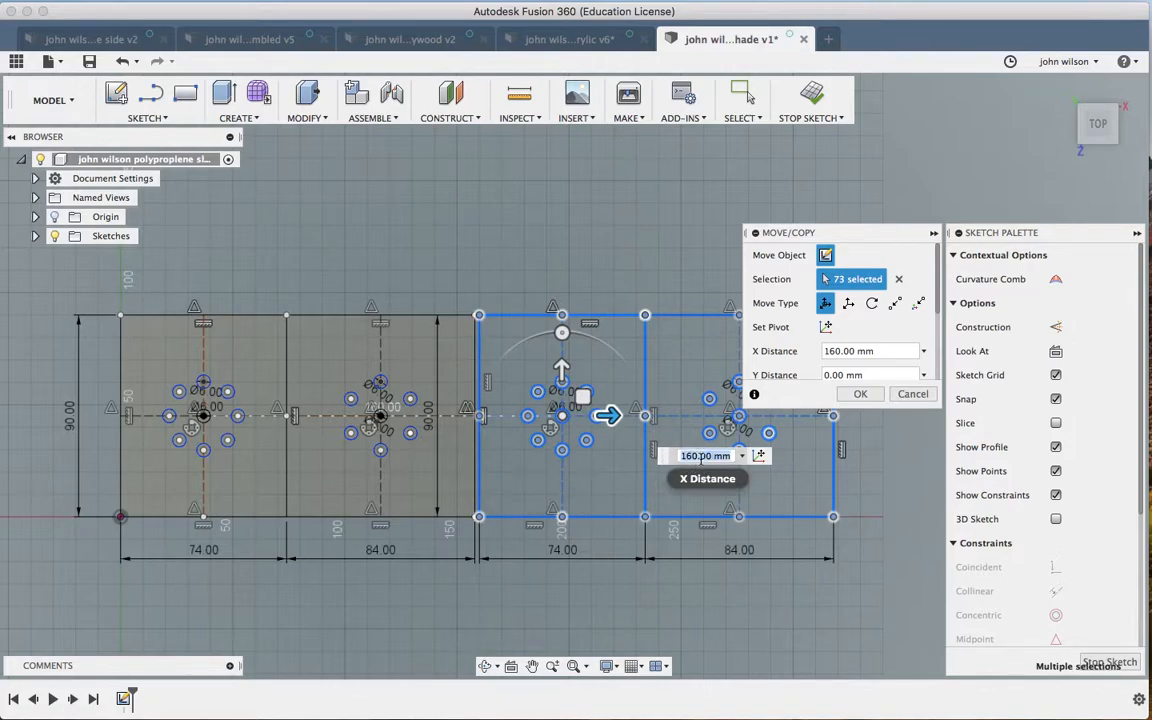
type("158")
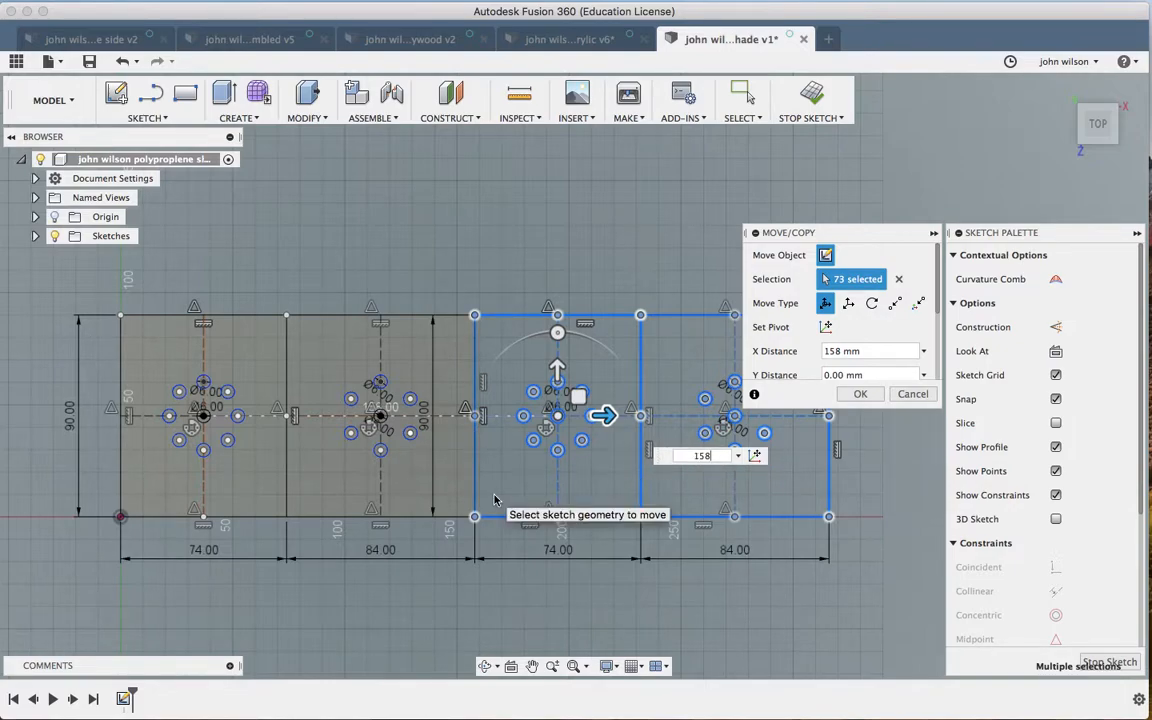
key("Return")
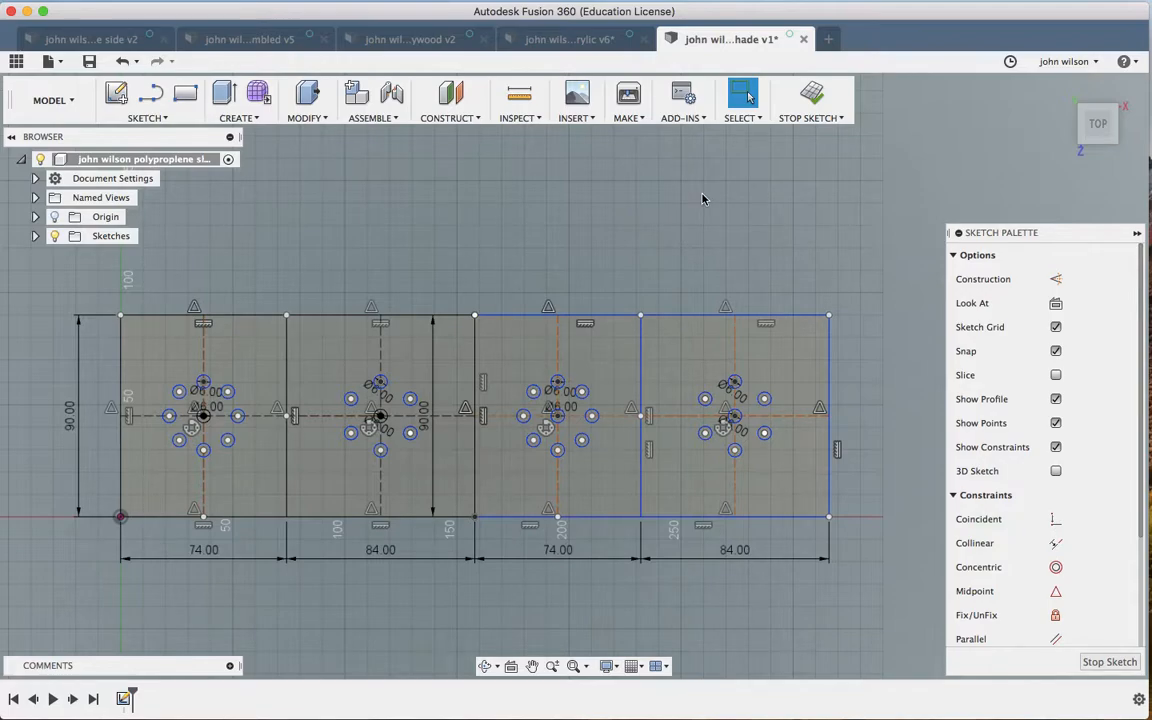
scroll(703, 199, "up", 5)
scroll(703, 199, "down", 3)
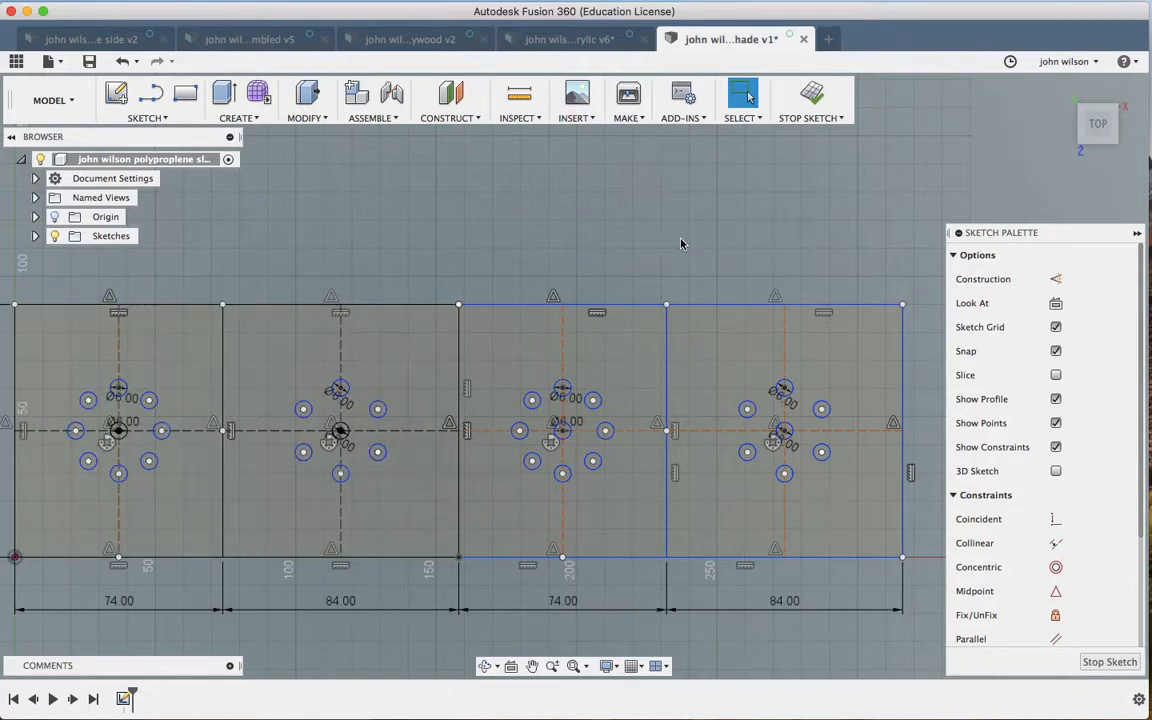
scroll(681, 244, "right", 3)
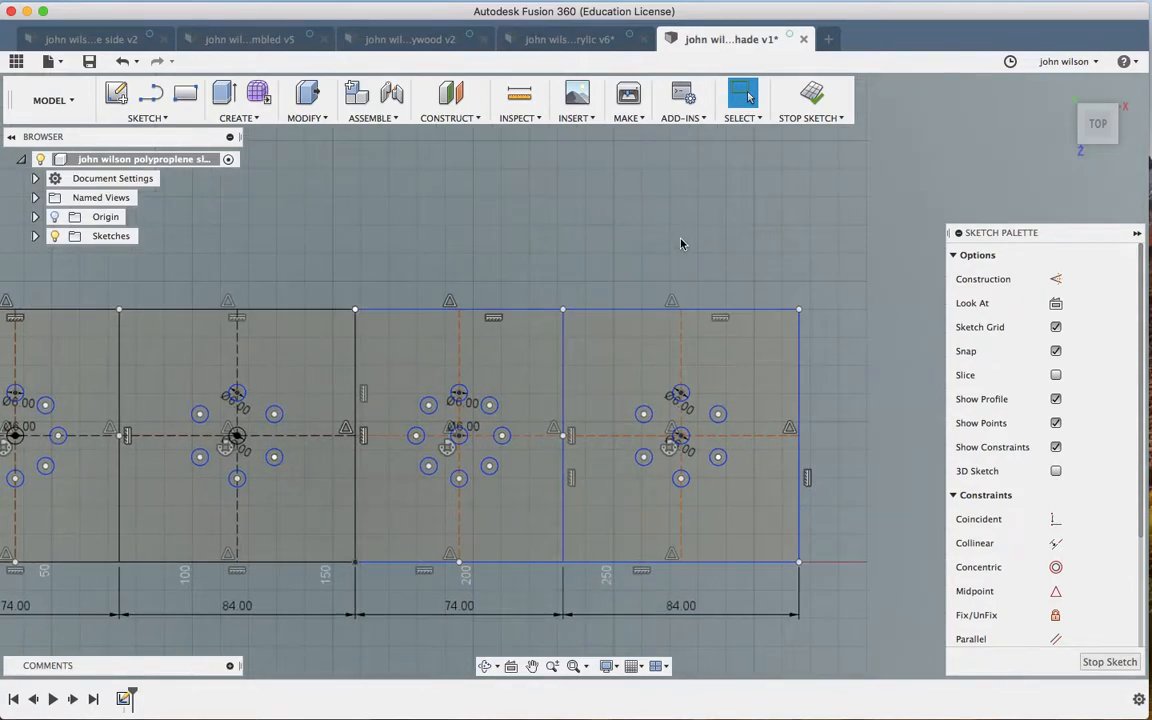
scroll(681, 244, "left", 8)
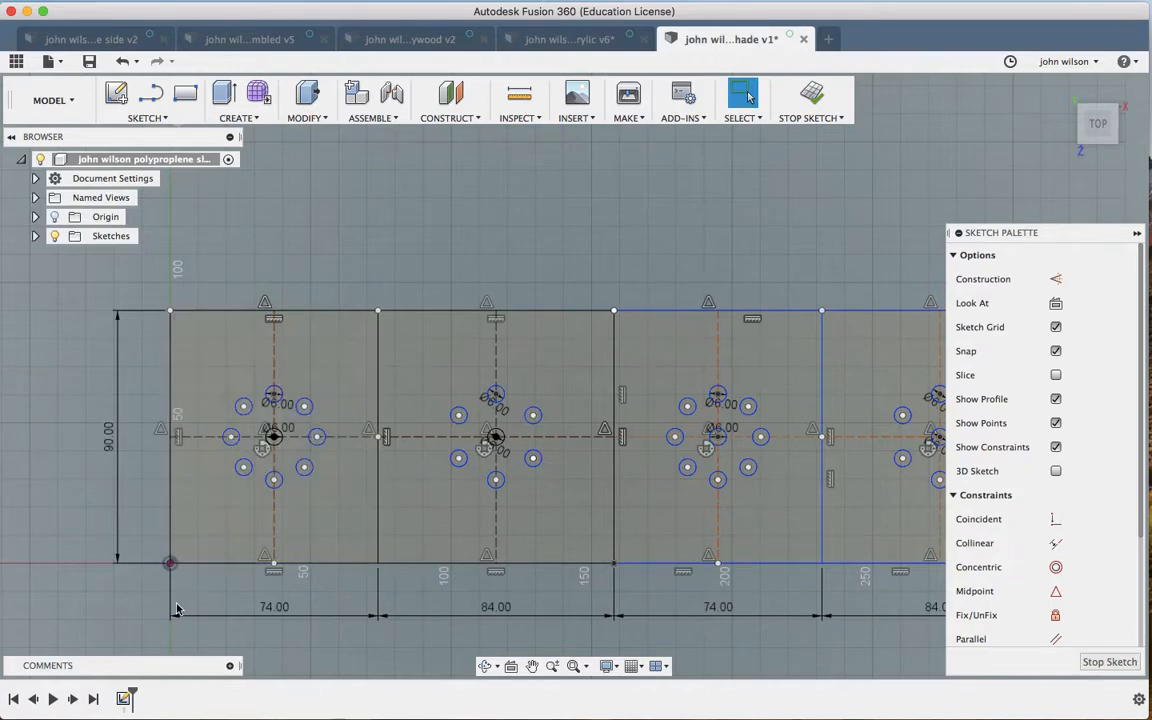
Step: Draw a 20 mm × 90 mm rectangle strip against the left edge of the first panel
key("r")
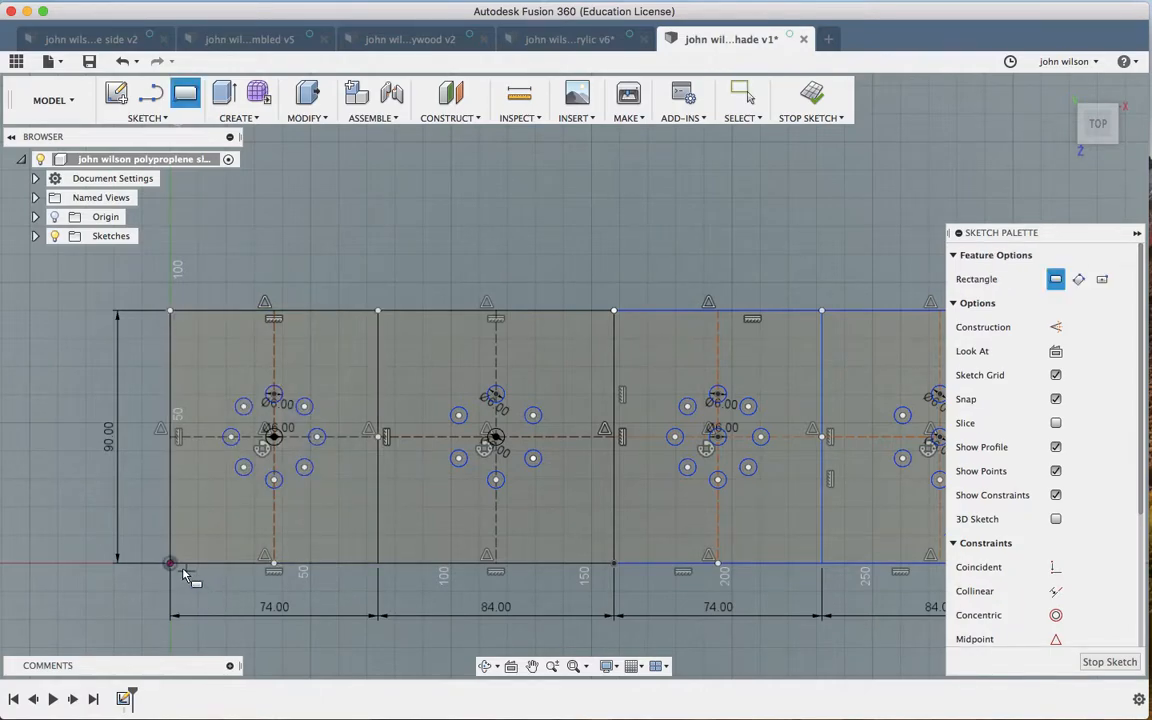
left_click(170, 563)
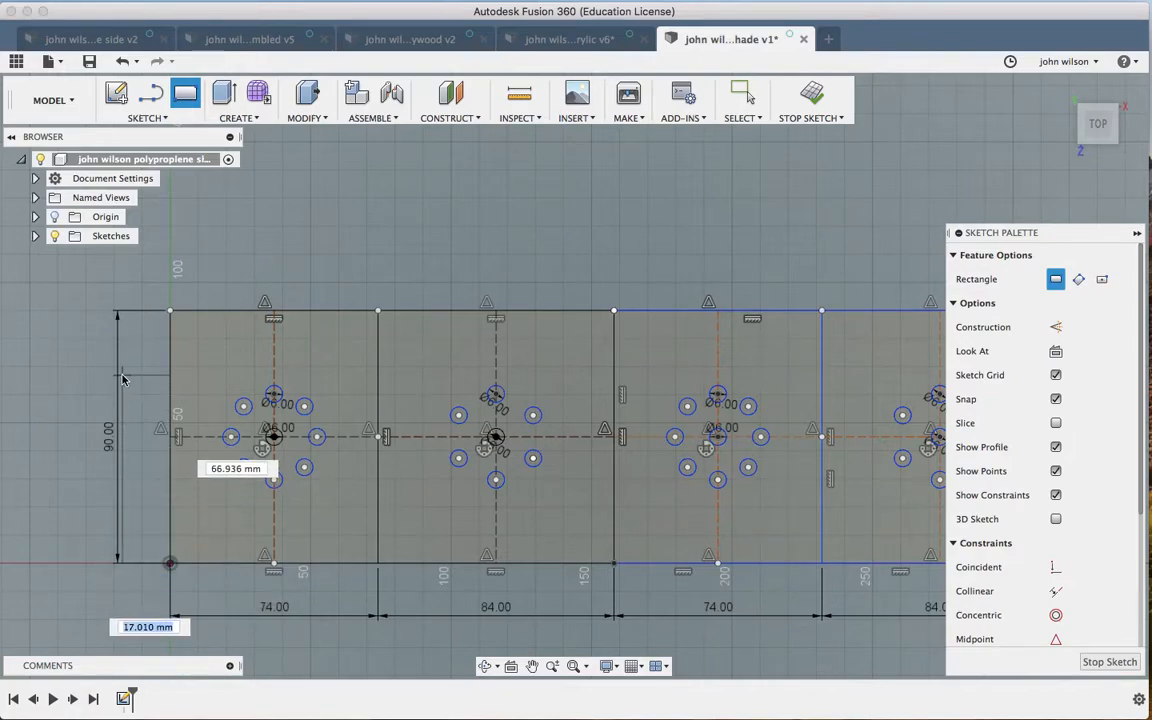
left_click(115, 316)
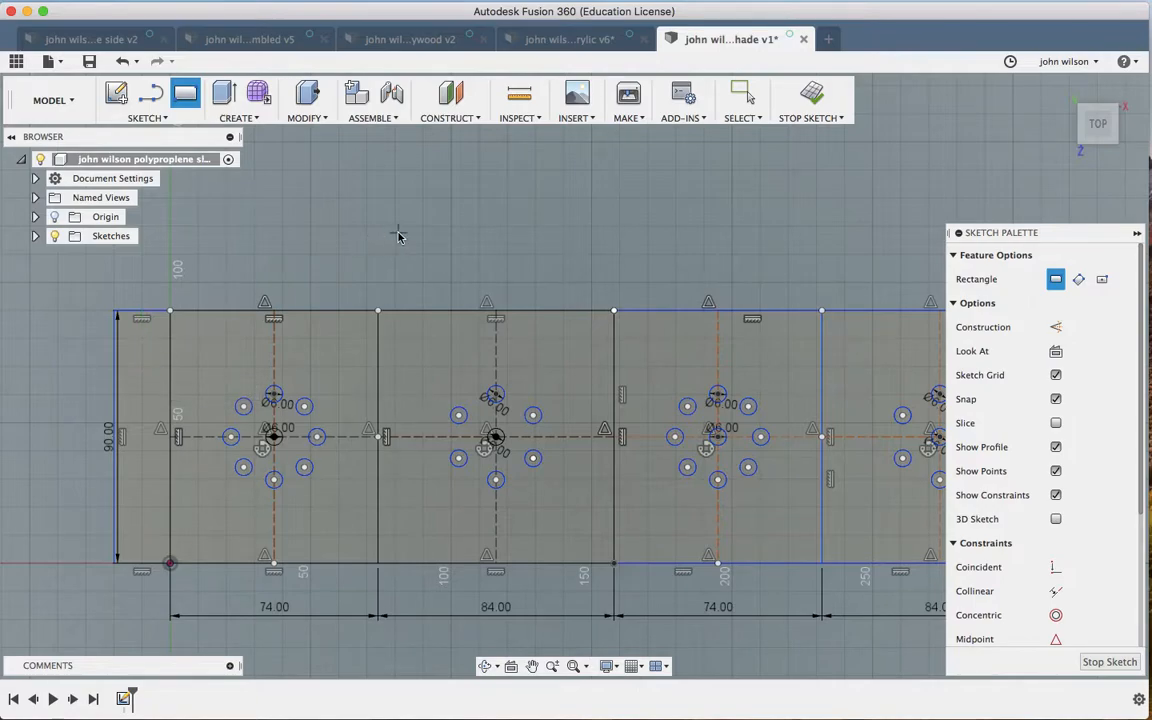
mouse_move(398, 236)
middle_mouse_down()
mouse_move(362, 224)
mouse_move(293, 232)
middle_mouse_up()
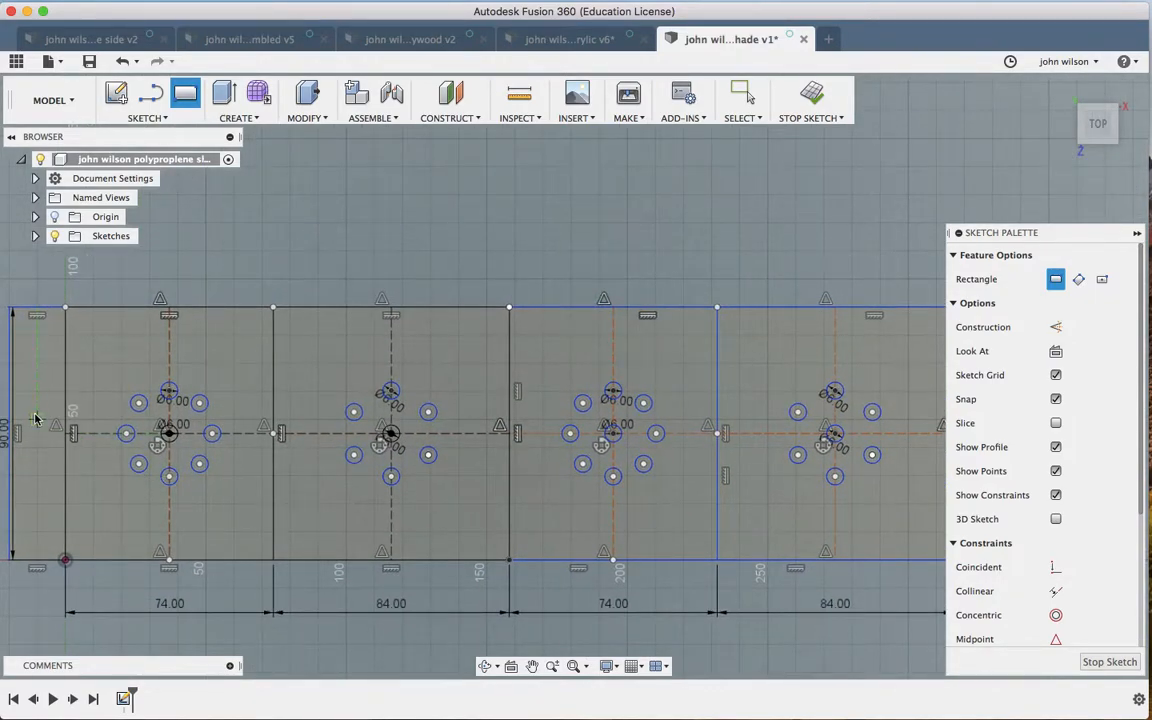
scroll(35, 419, "left", 5)
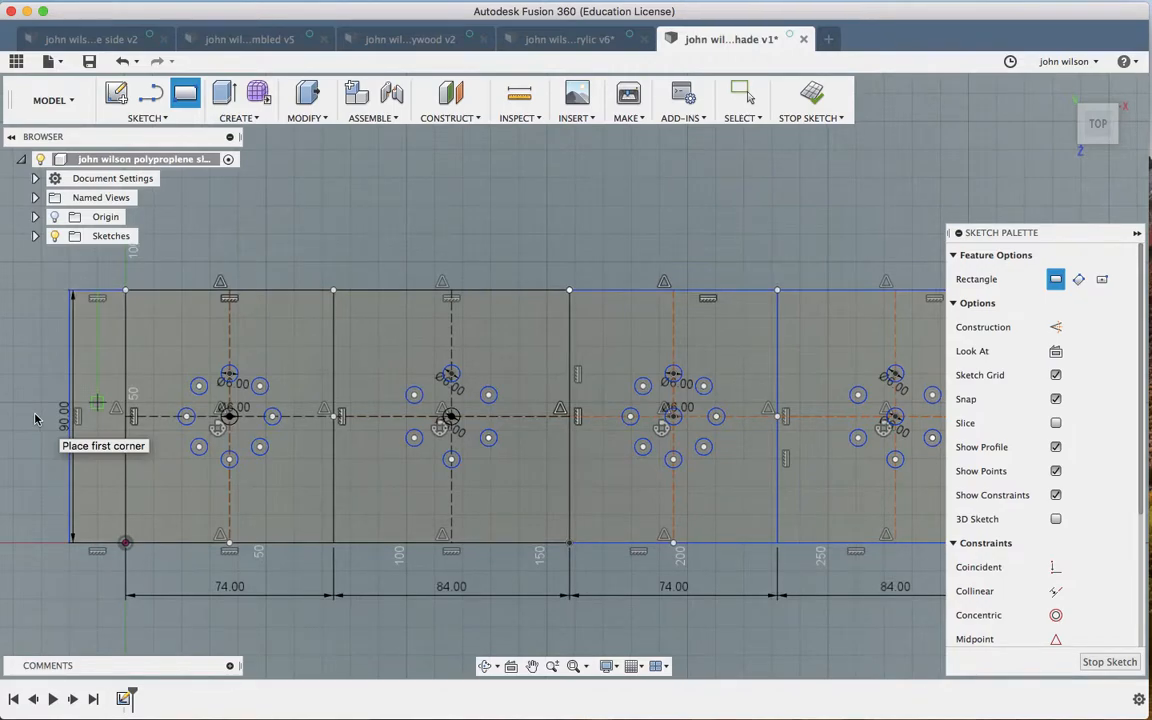
scroll(35, 419, "right", 3)
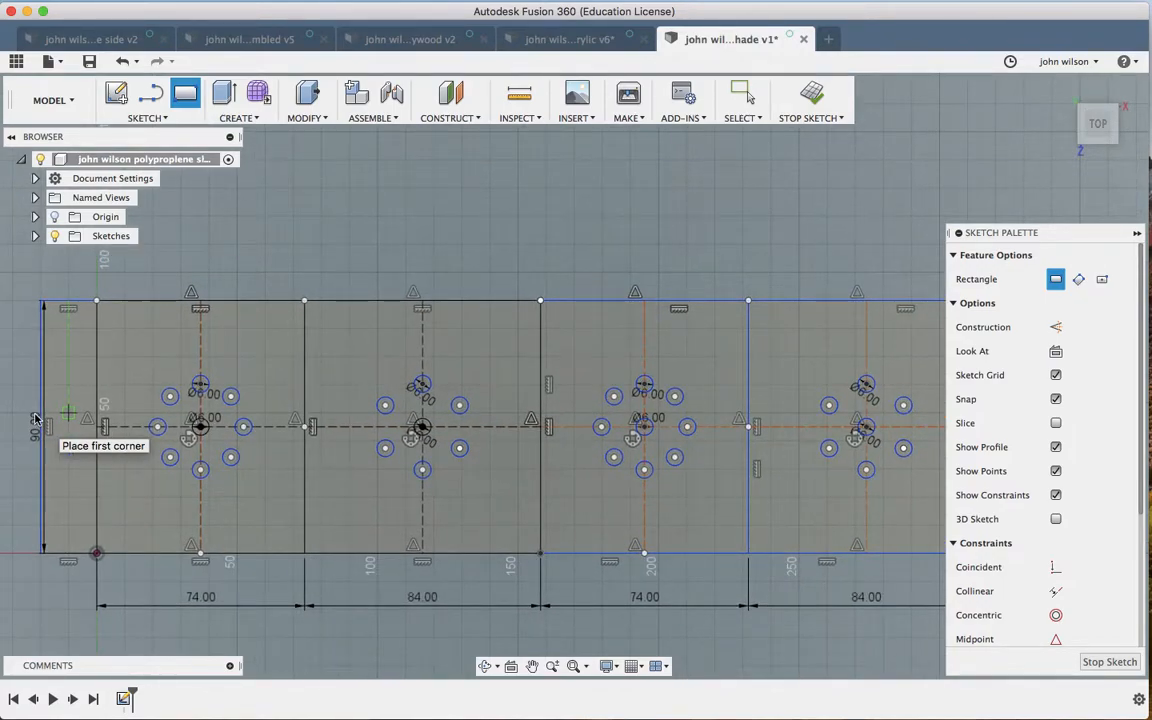
key("t")
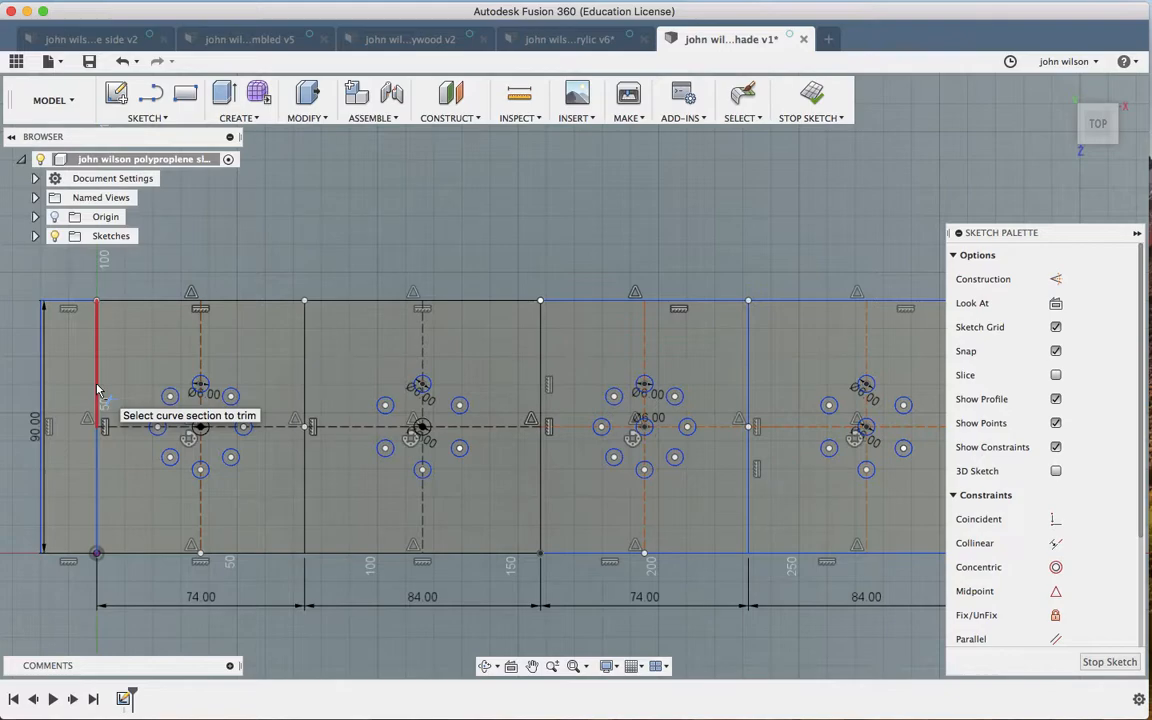
Step: Delete the horizontal centre construction line in the second panel
key("Escape")
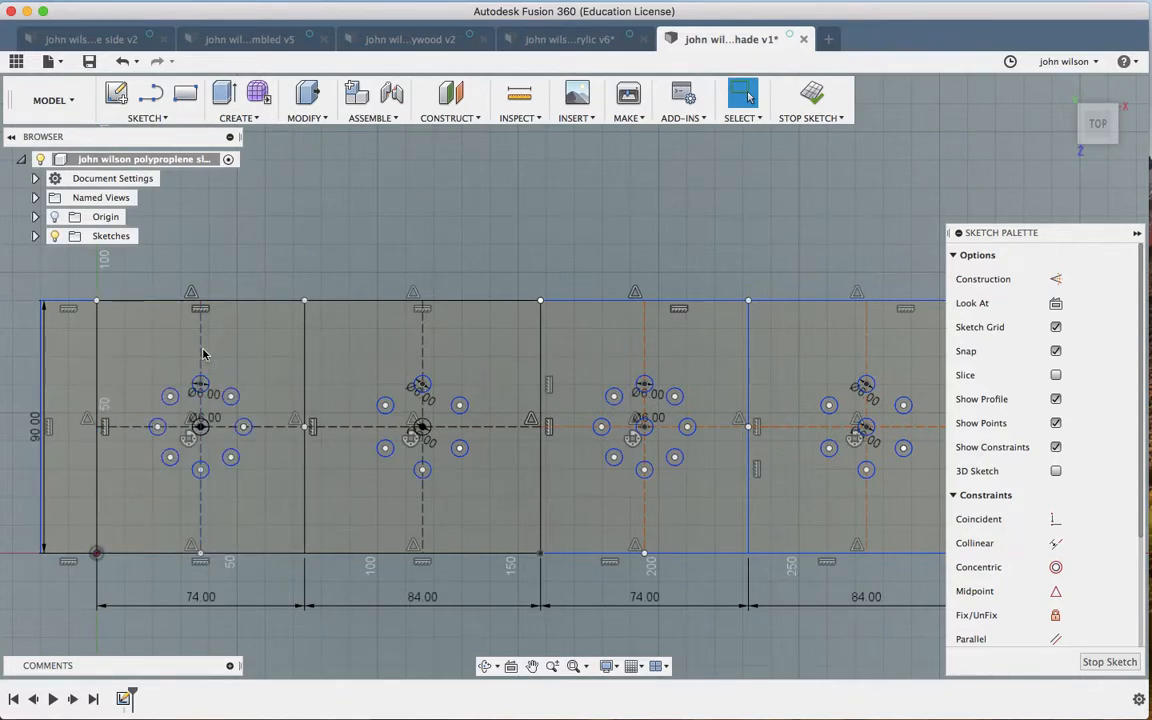
left_click(202, 353)
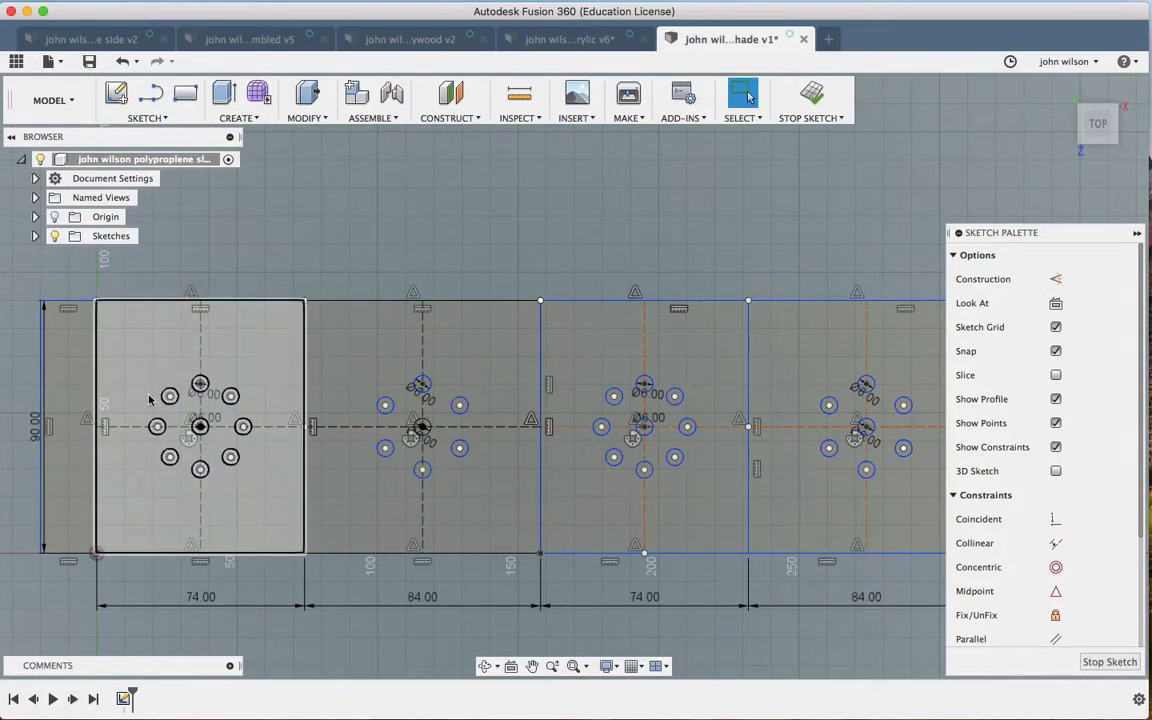
left_click(127, 432)
left_click(352, 429)
key("Delete")
Step: Delete both the vertical and horizontal centre construction lines of the 84 mm panel
left_click(422, 355)
key("Delete")
left_click(496, 427)
key("Delete")
Step: Remove the second 74 mm panel's vertical and right 84 mm panel's horizontal centre lines
left_click(644, 350)
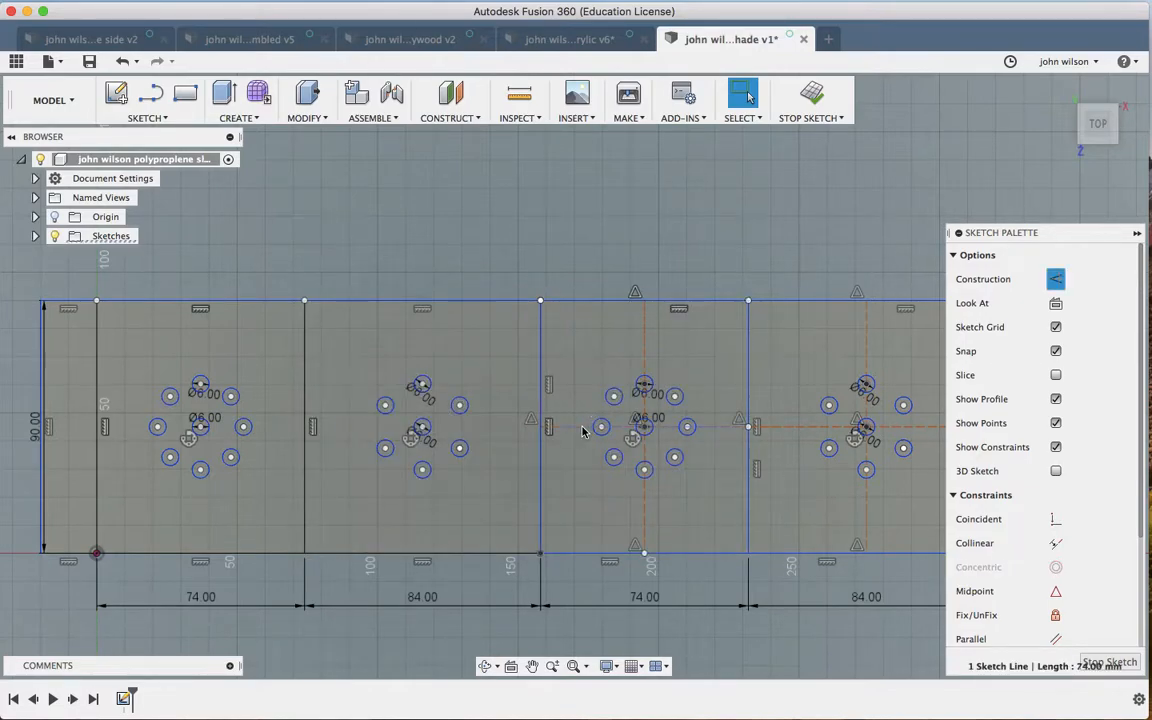
key("Delete")
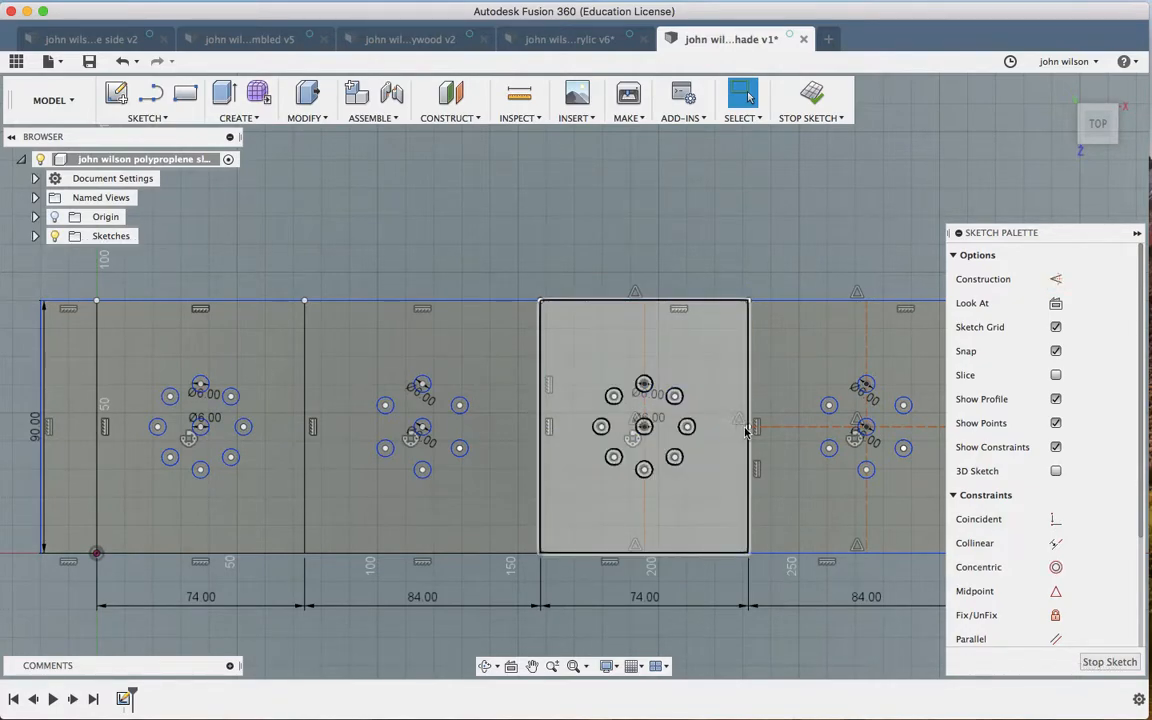
left_click(793, 429)
key("Delete")
left_click(798, 430)
key("Delete")
Step: Delete the last two vertical centre construction lines in the third and right panels
left_click(866, 359)
key("Delete")
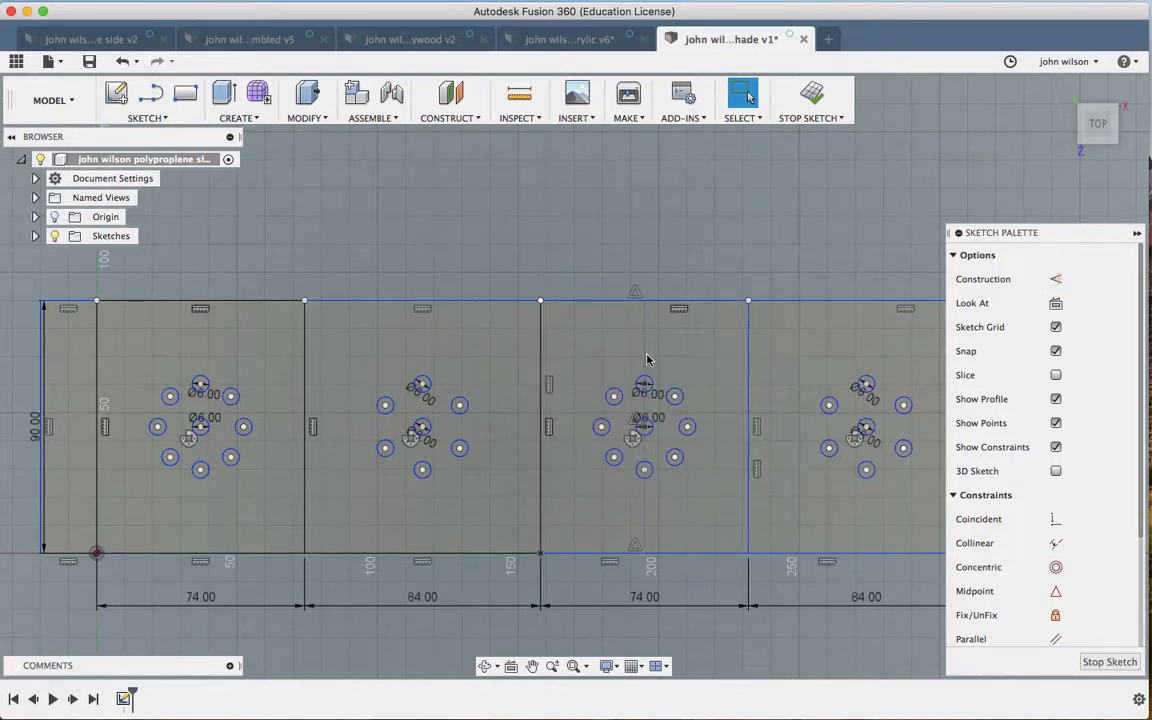
left_click(646, 359)
key("Delete")
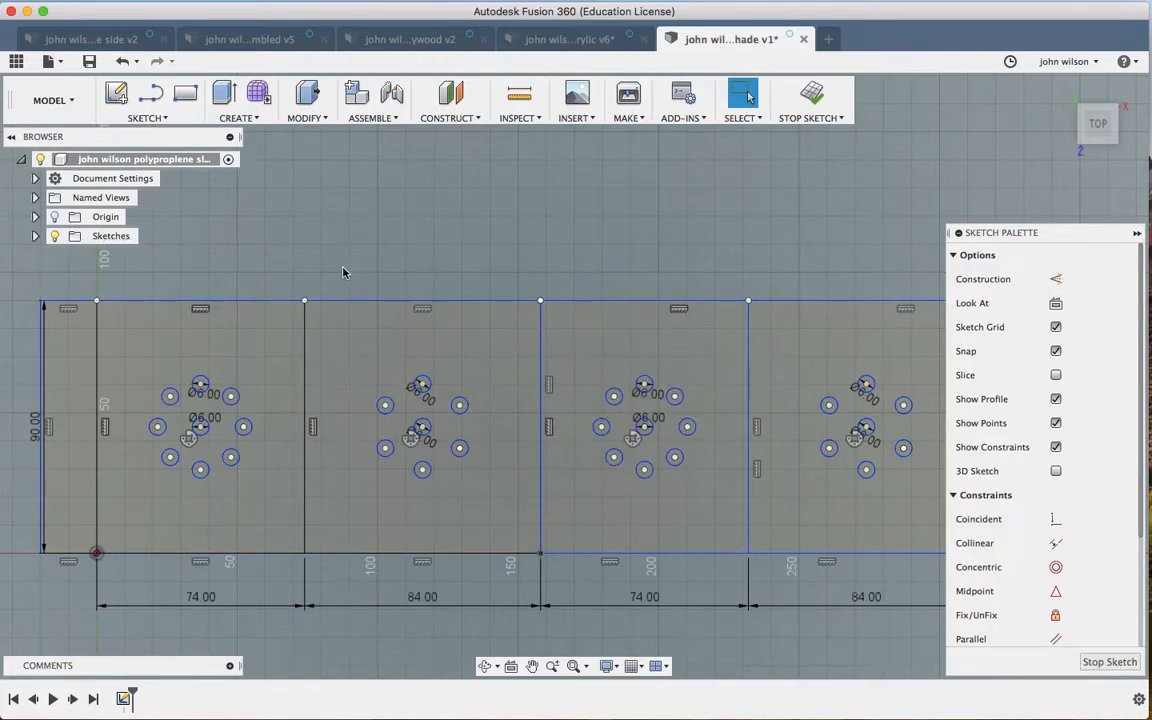
scroll(343, 272, "down", 3)
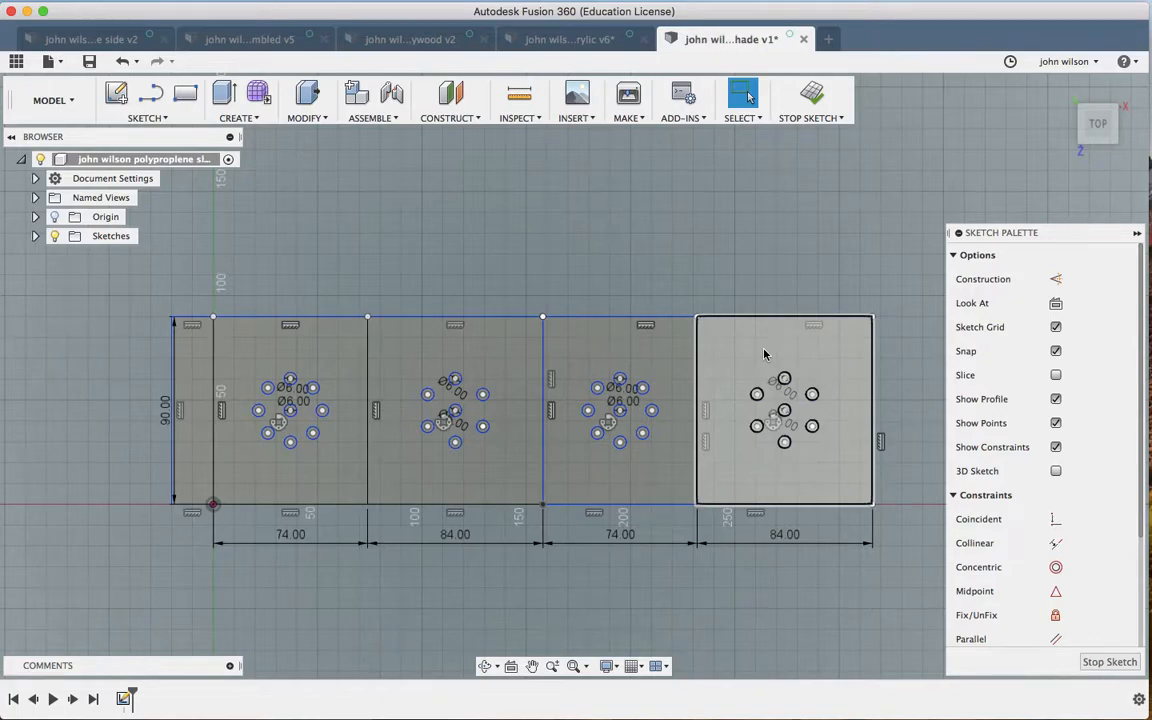
scroll(764, 354, "up", 4)
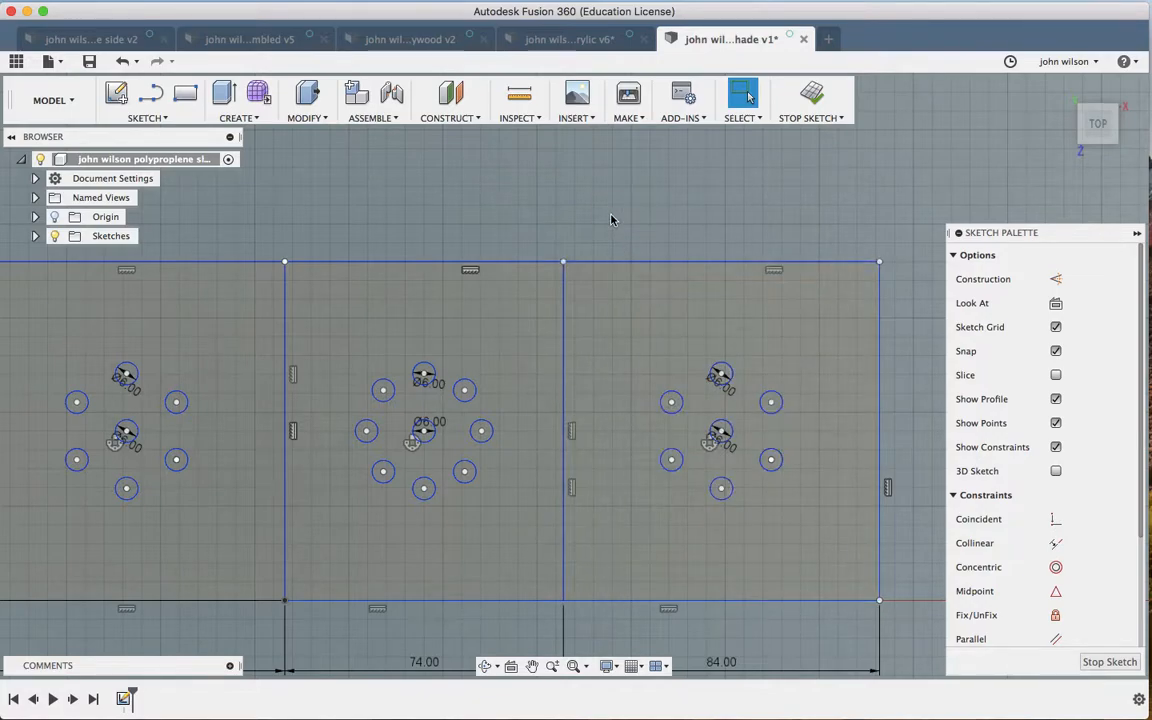
Step: Trim the overlapping vertical edges at the right-hand panel boundaries
key("t")
left_click(566, 330)
left_click(566, 333)
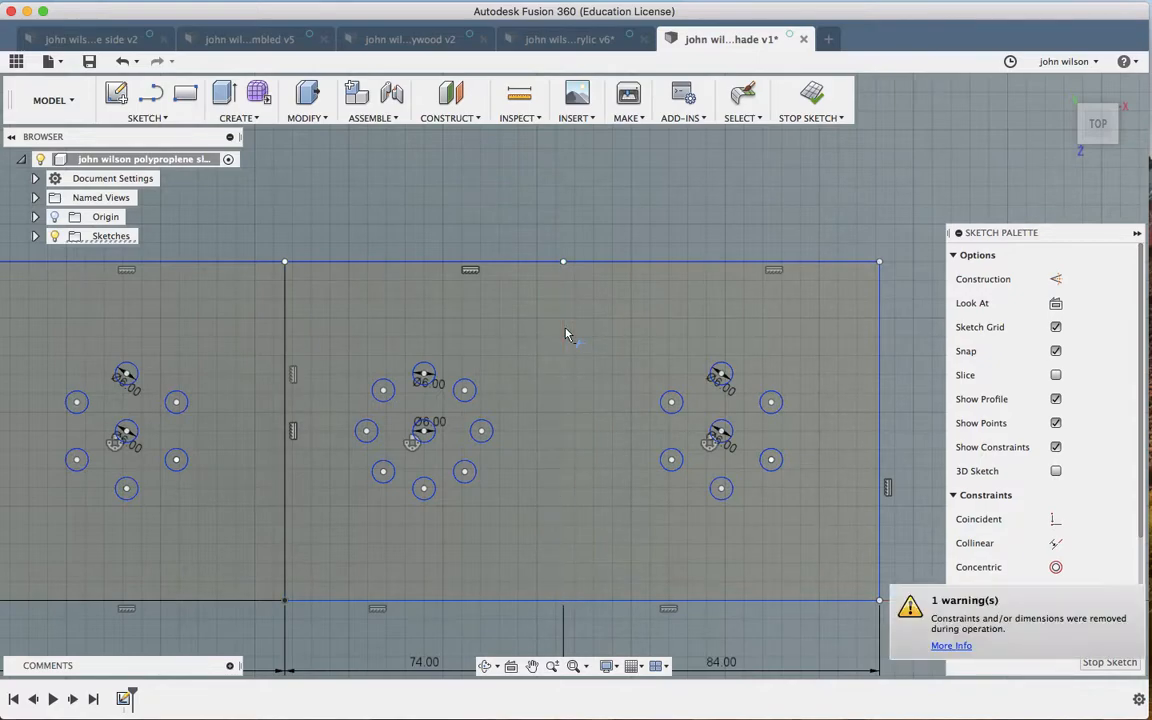
left_click(287, 340)
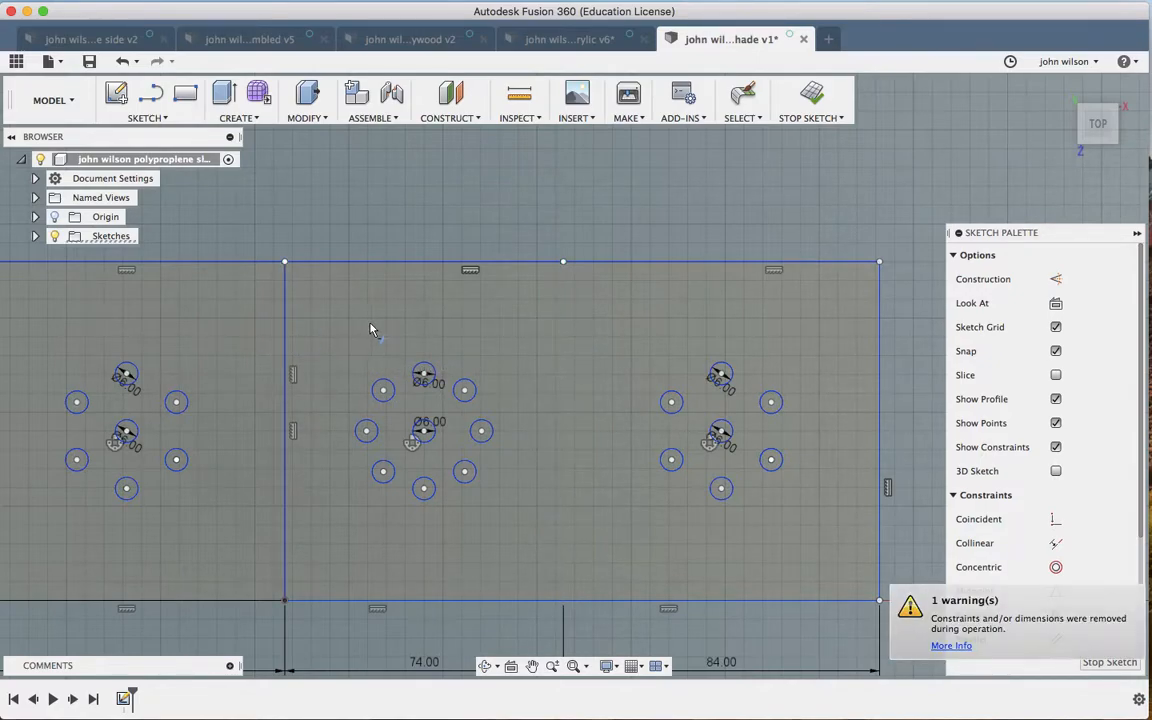
left_click(286, 332)
Step: Trim the remaining overlapping vertical edges toward the left strip, accepting removed constraints
scroll(287, 331, "left", 4)
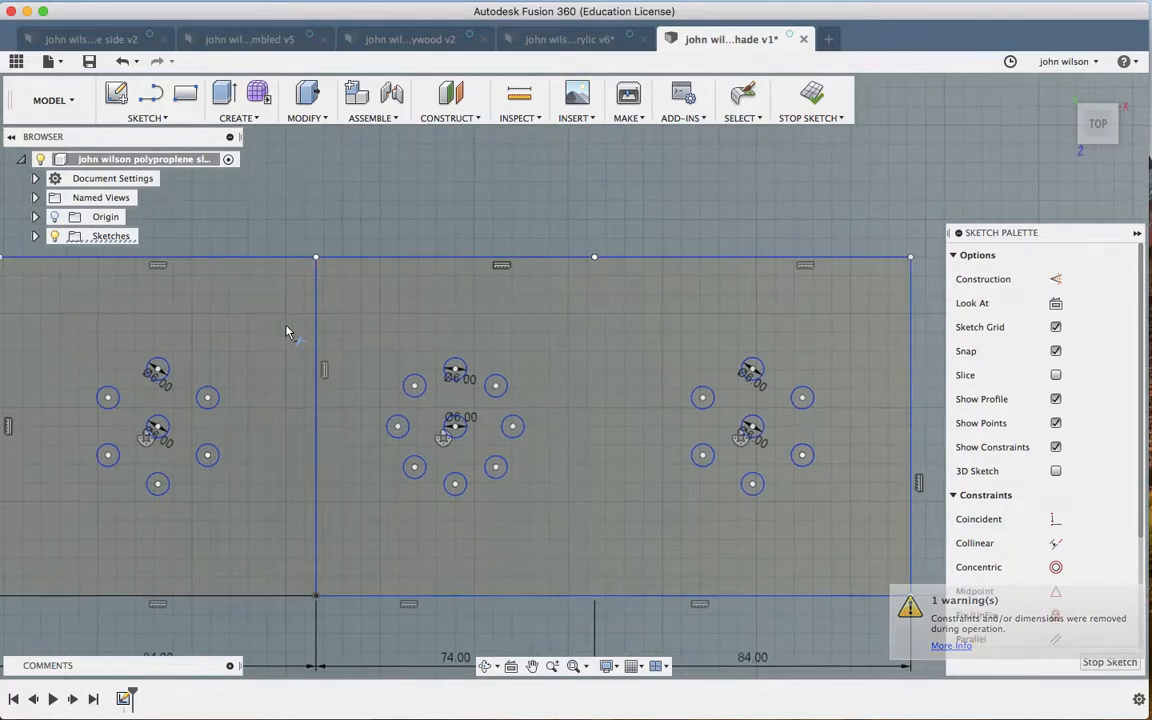
left_click(333, 325)
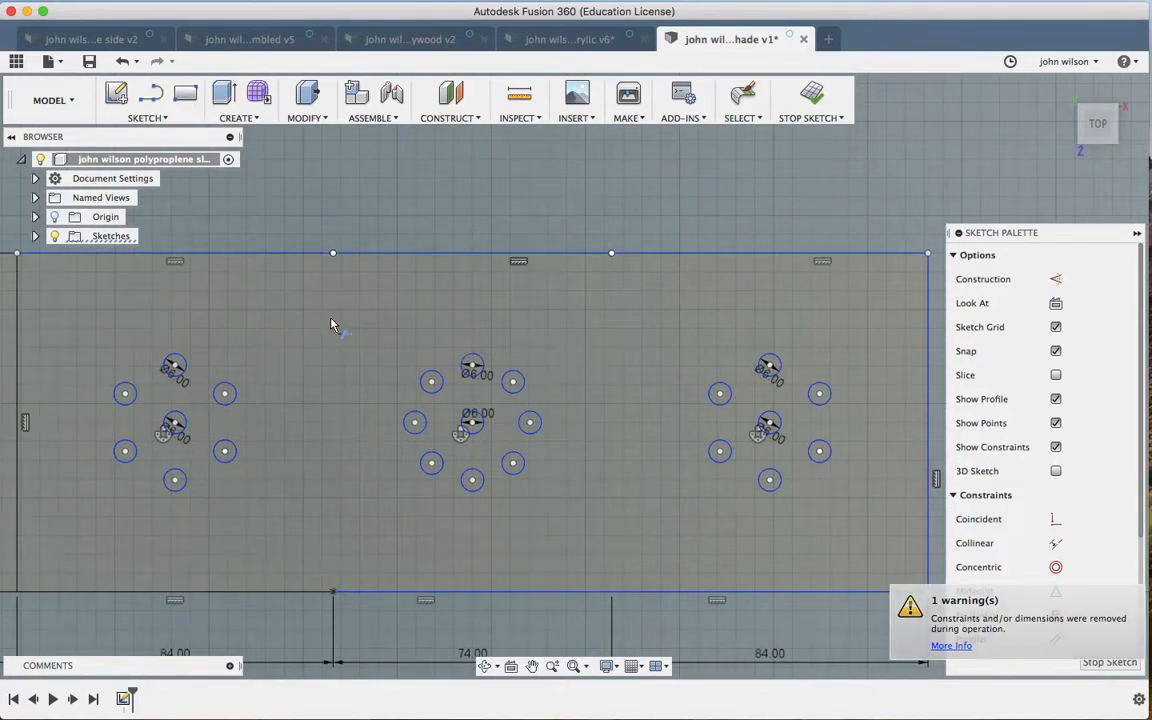
scroll(333, 325, "left", 5)
scroll(333, 325, "left", 3)
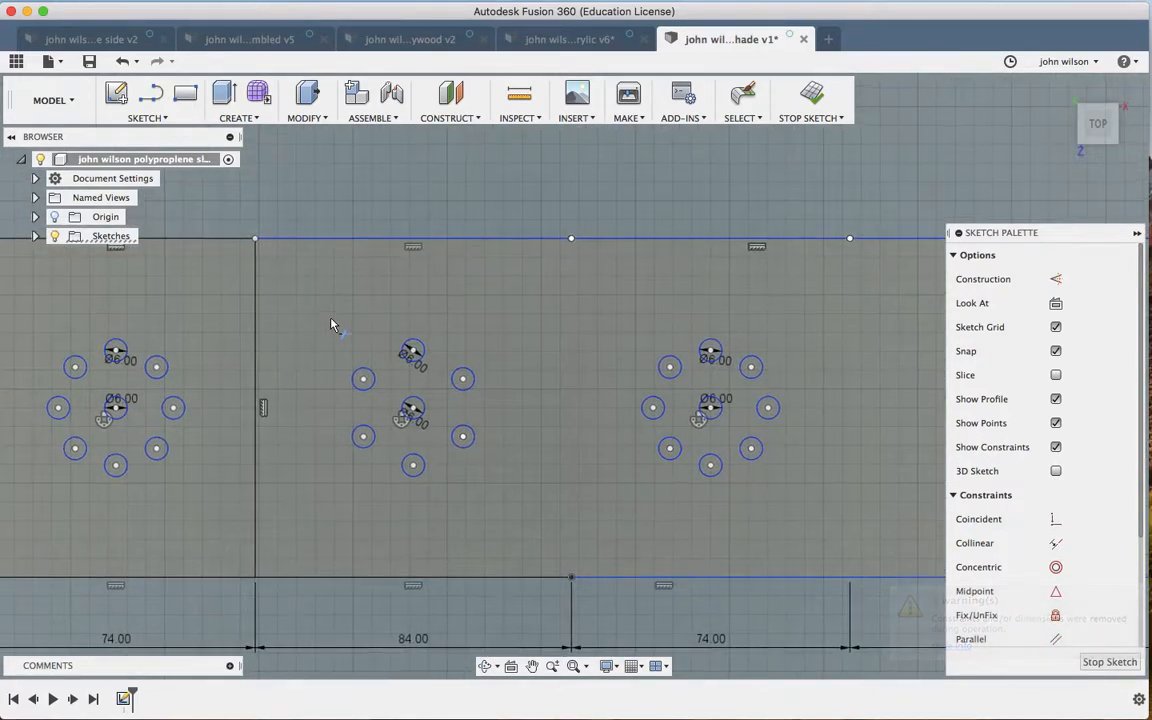
left_click(258, 322)
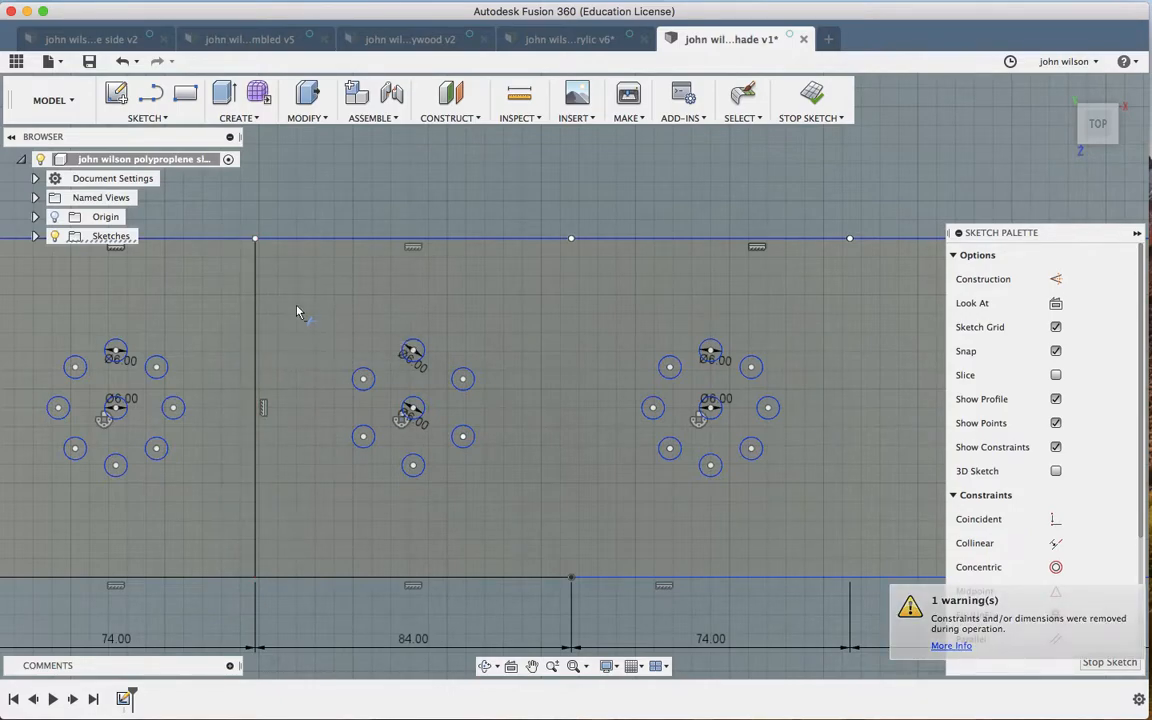
left_click(258, 322)
scroll(257, 321, "left", 5)
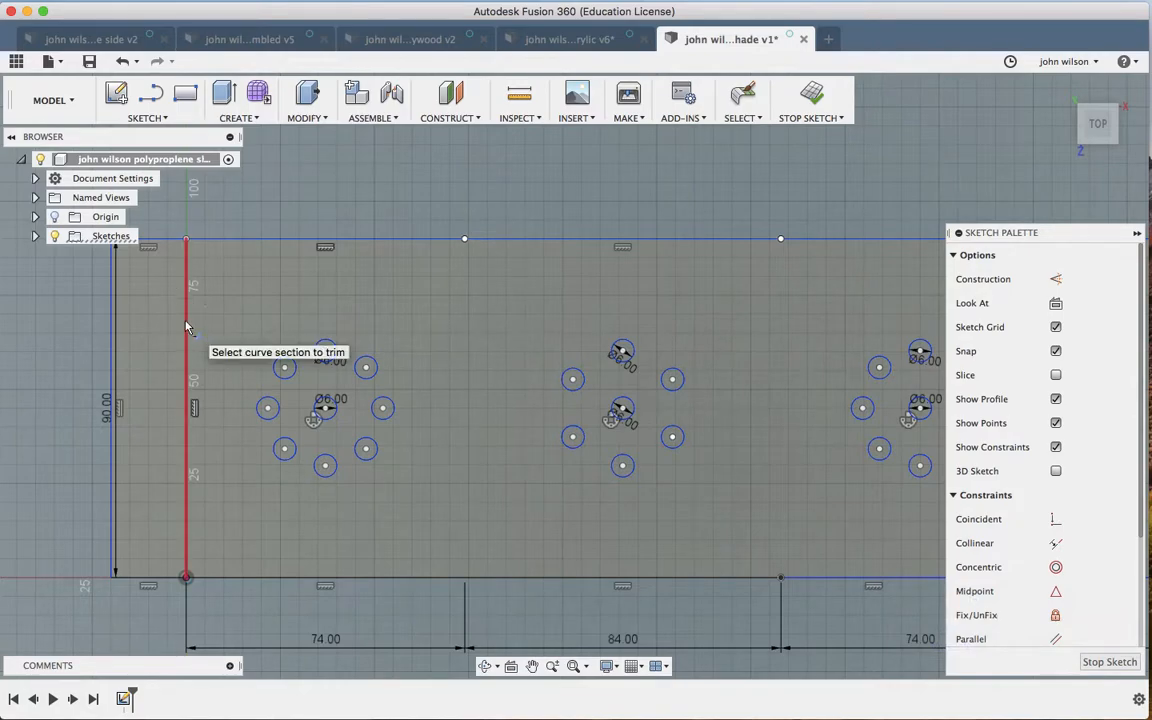
left_click(187, 330)
left_click(187, 332)
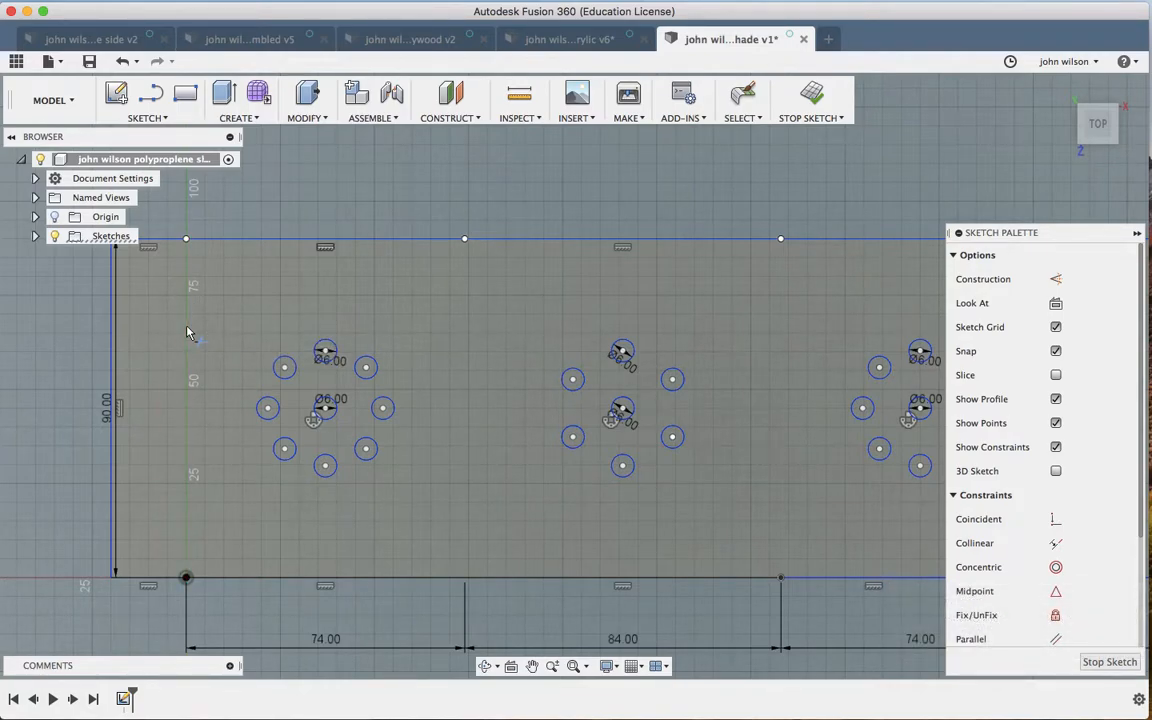
scroll(187, 332, "down", 5)
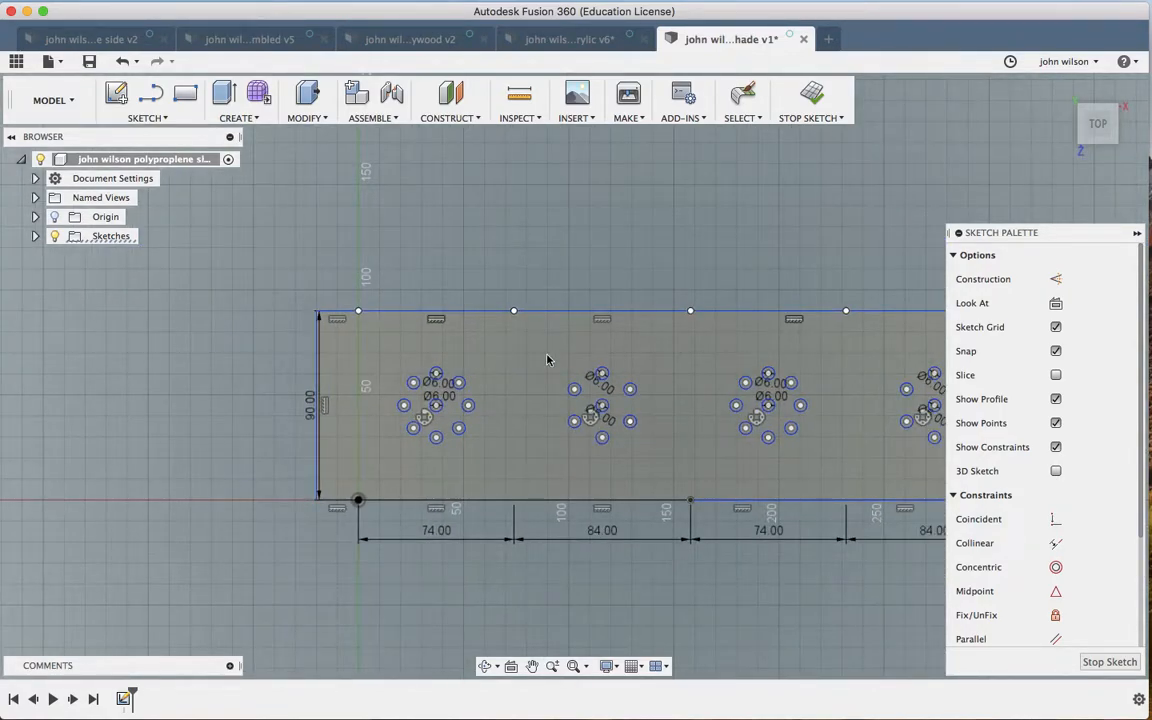
scroll(547, 360, "right", 5)
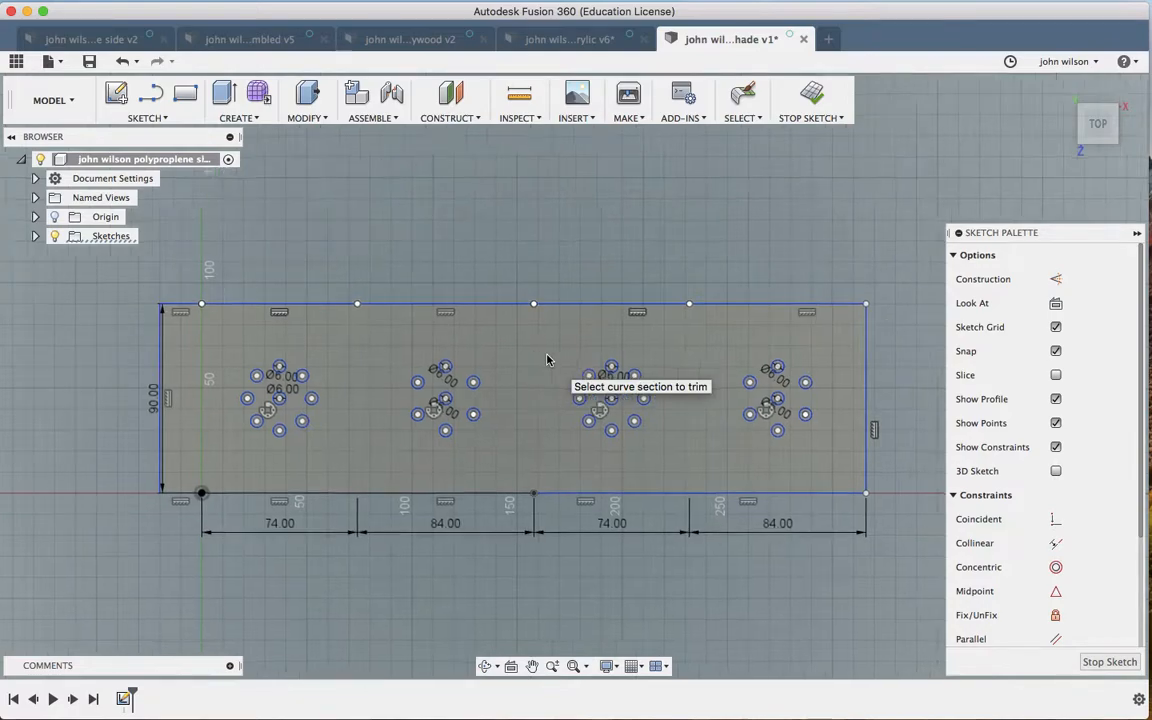
scroll(547, 360, "up", 5)
scroll(547, 360, "right", 4)
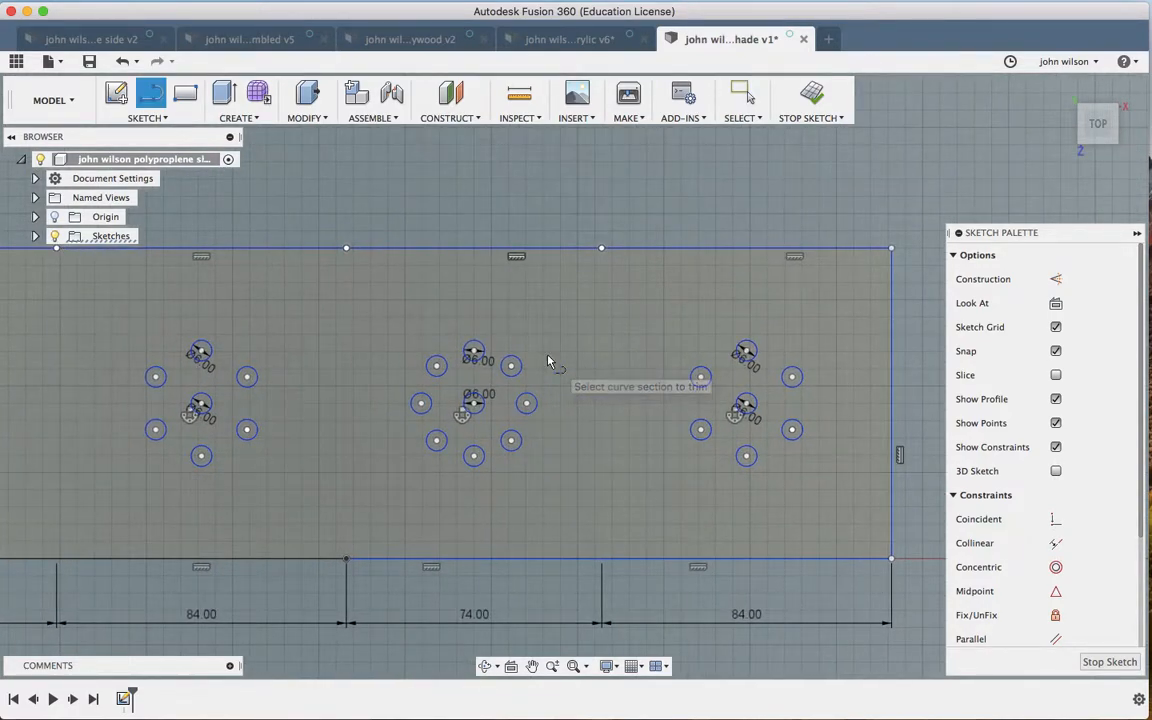
Step: Draw four top-to-bottom vertical lines at the panel boundaries and the net's left end
key("l")
left_click(601, 248)
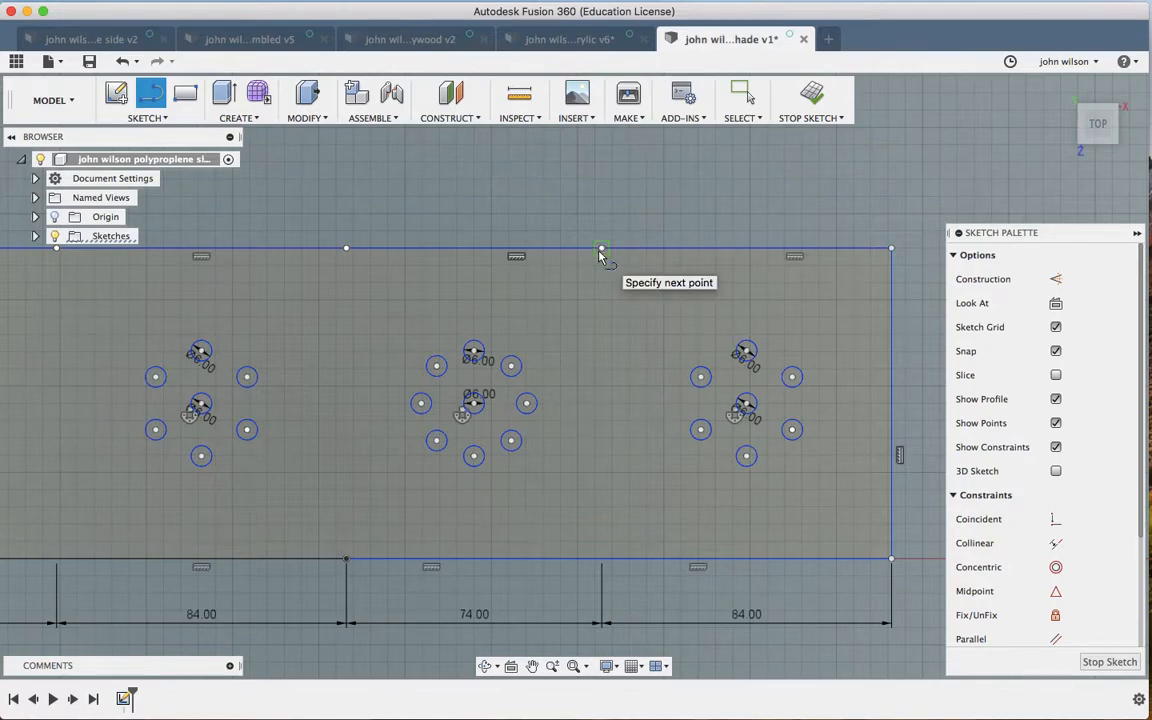
double_click(602, 555)
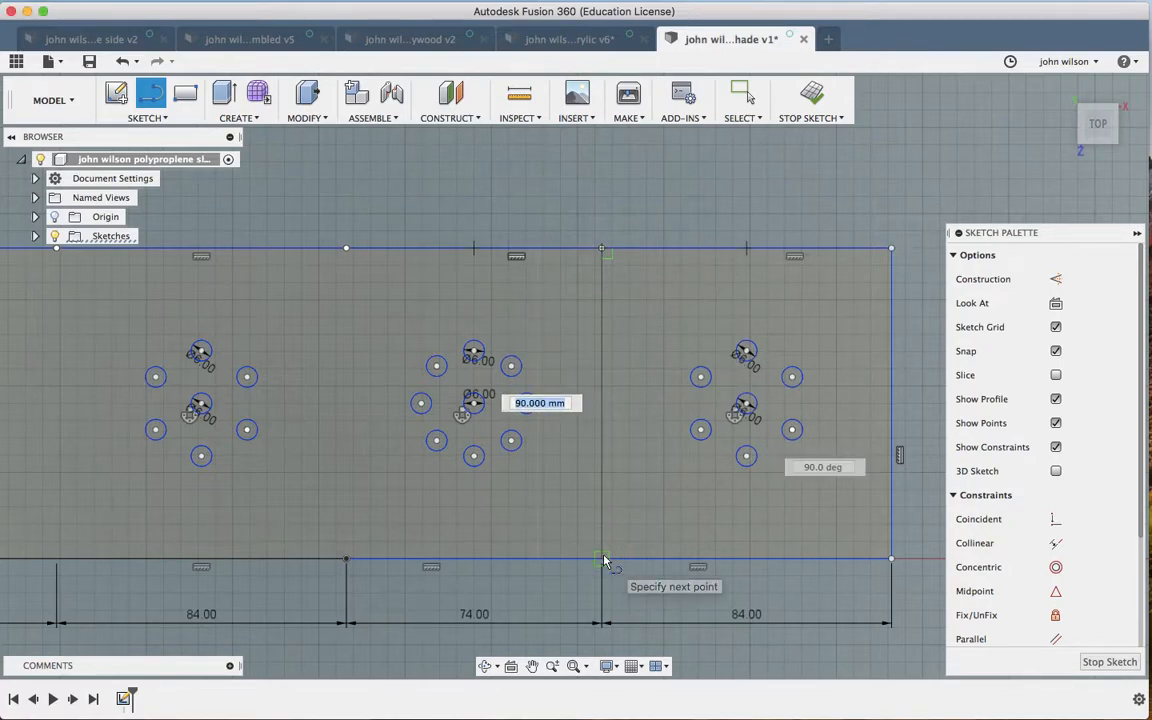
left_click(346, 249)
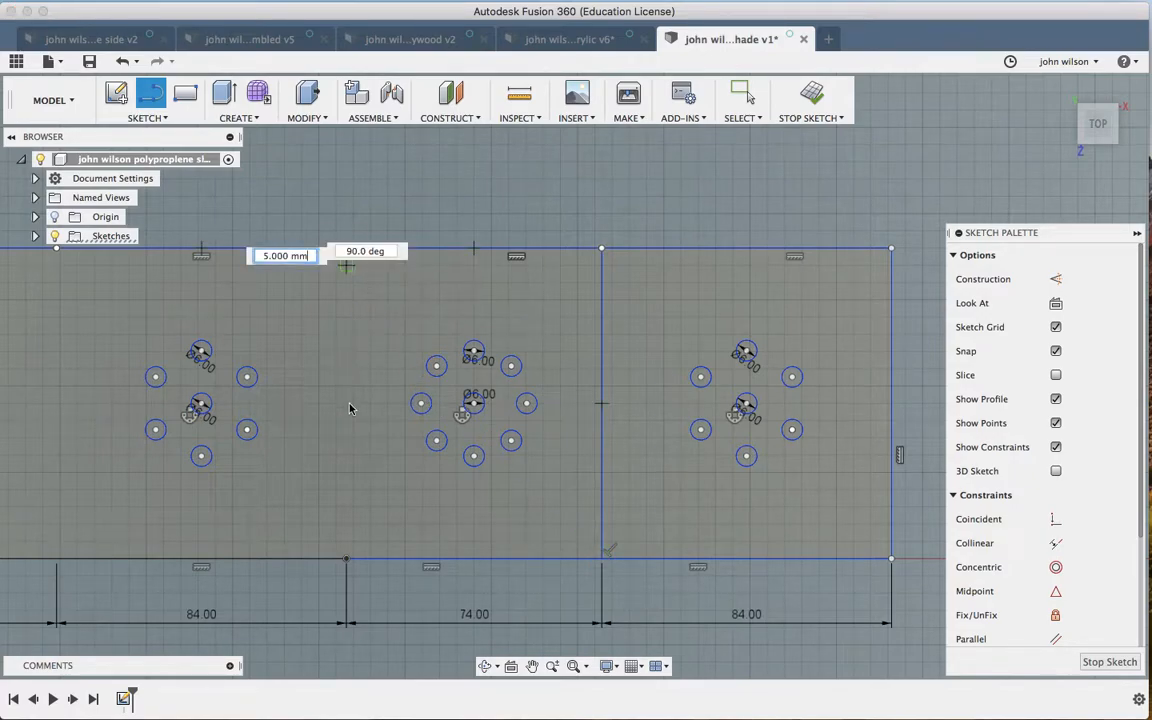
double_click(349, 557)
scroll(351, 562, "left", 5)
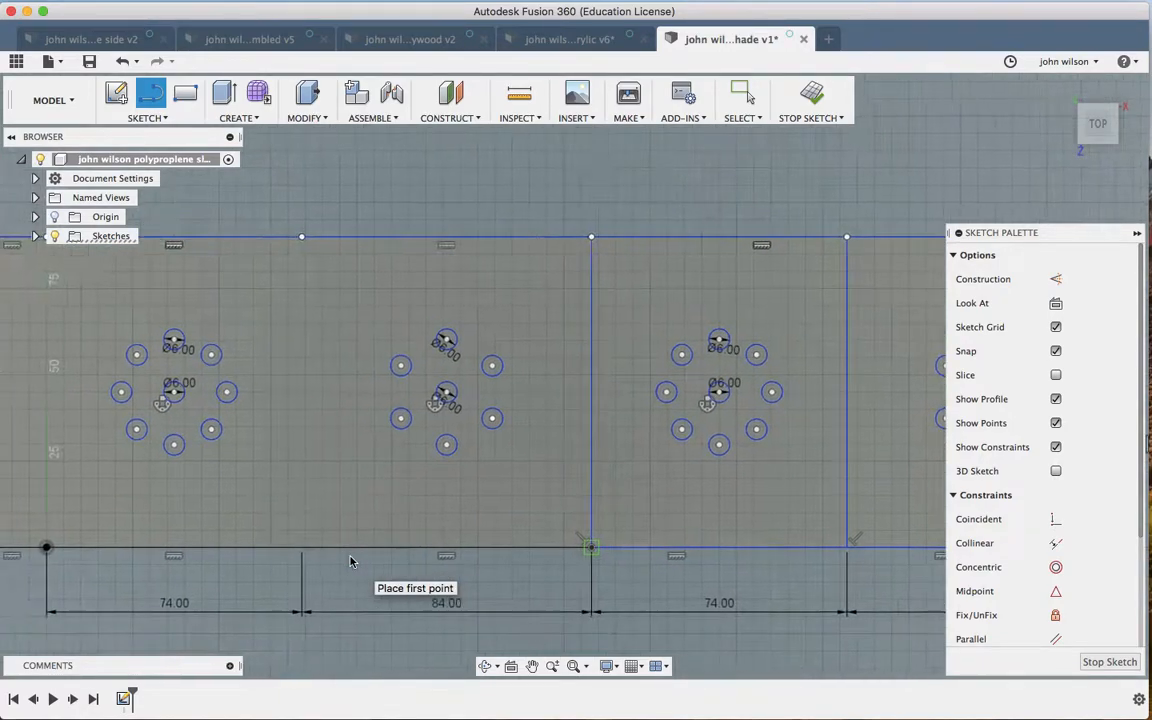
left_click(310, 237)
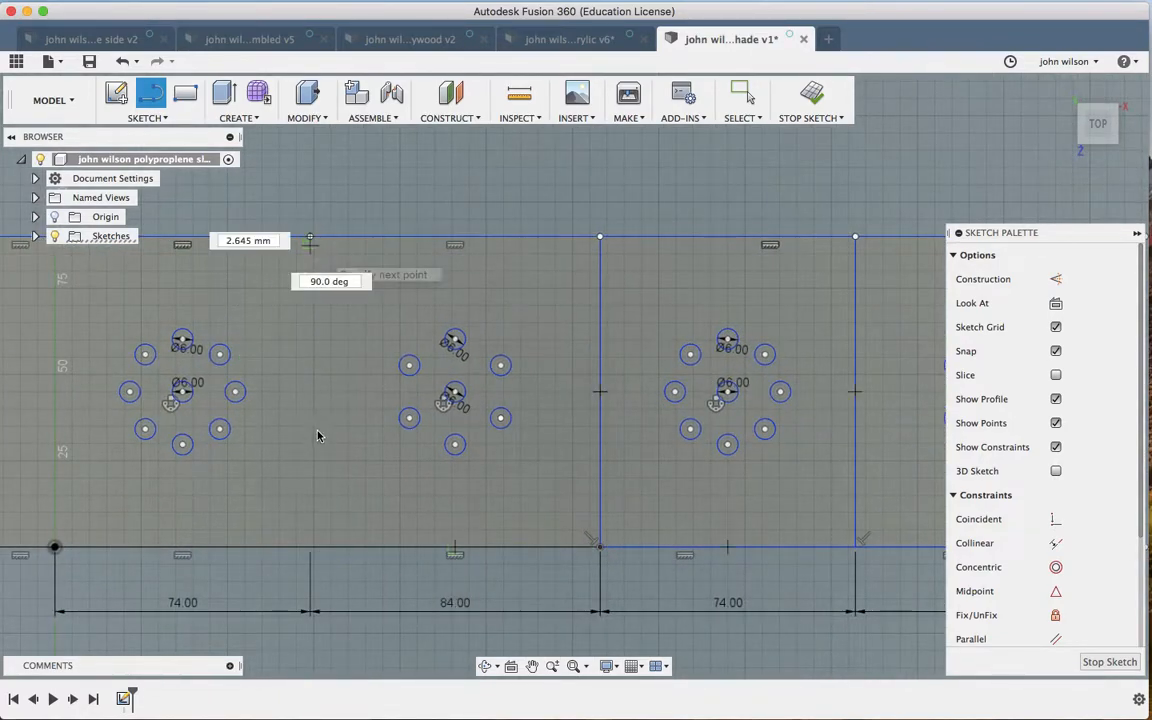
left_click(315, 549)
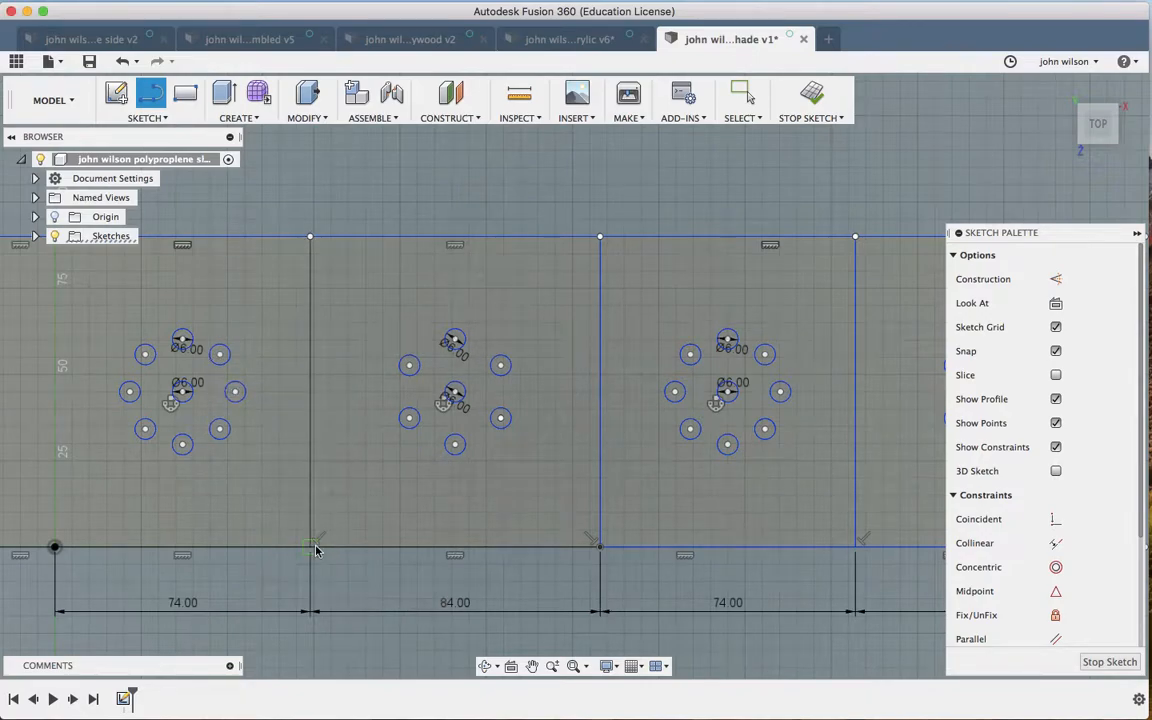
scroll(316, 549, "left", 5)
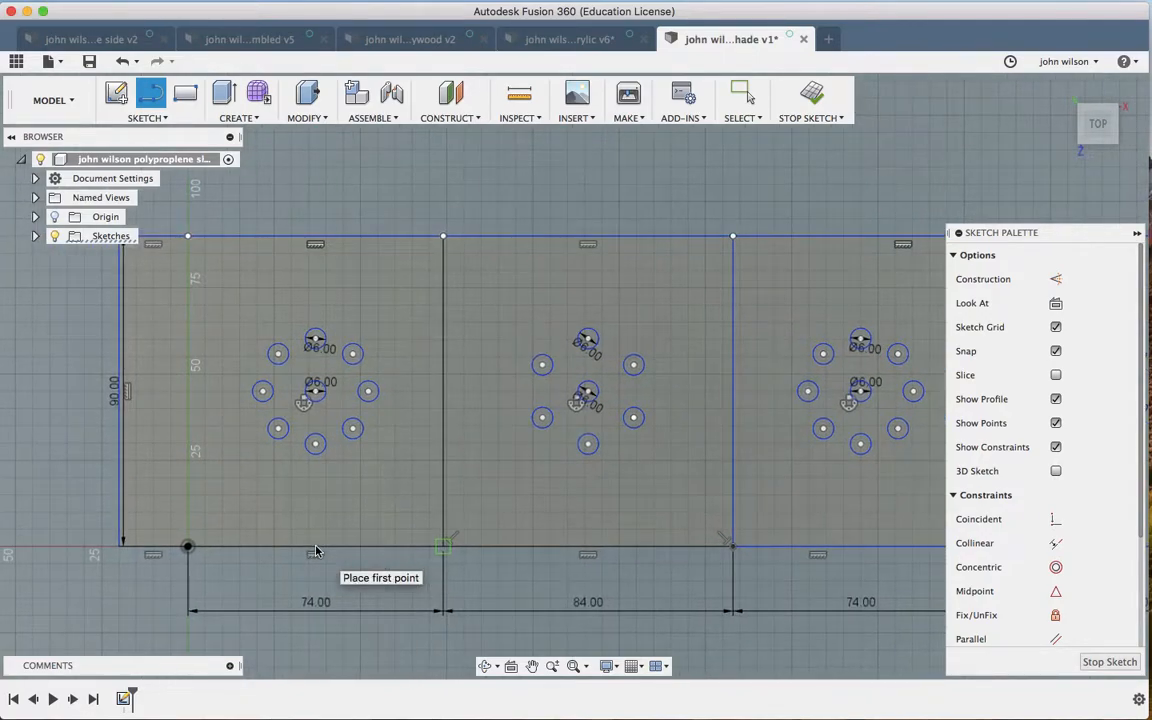
left_click(188, 237)
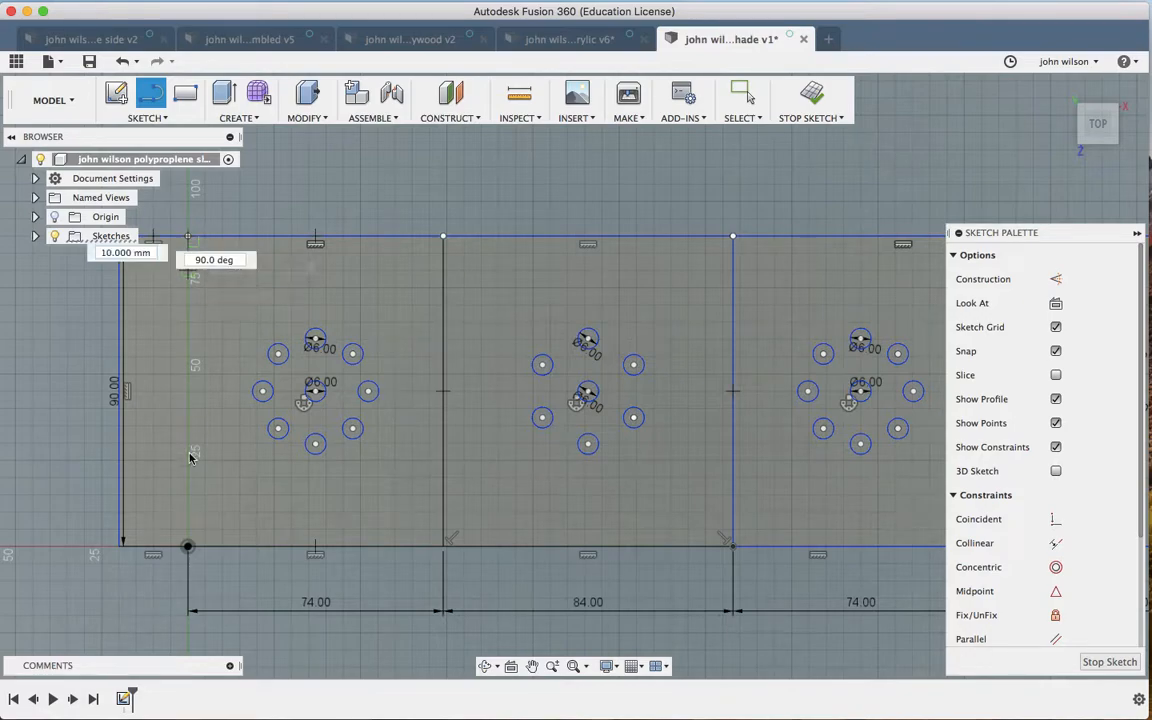
left_click(186, 545)
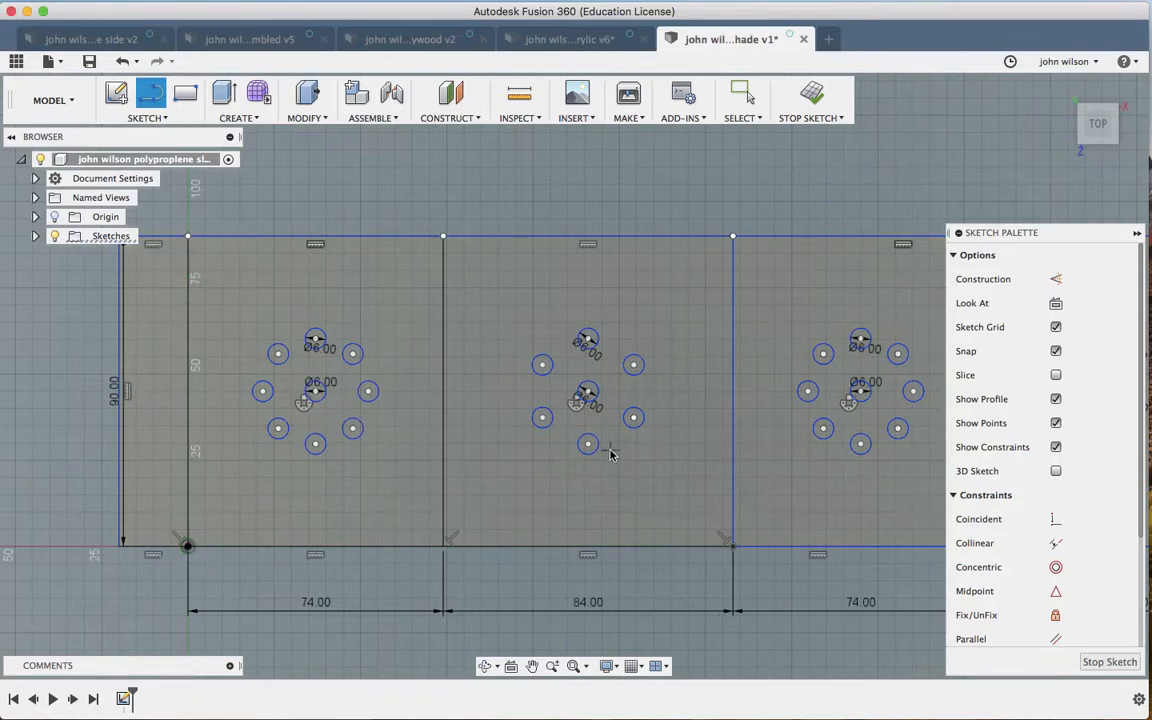
scroll(723, 298, "down", 3)
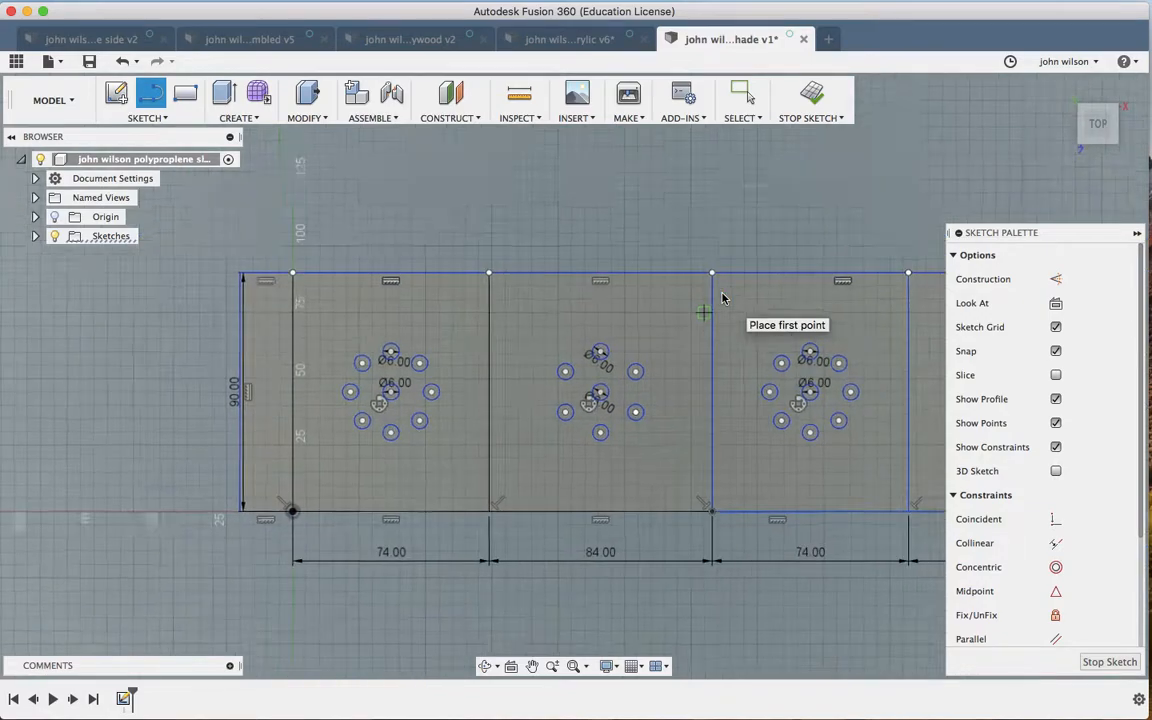
scroll(723, 298, "right", 5)
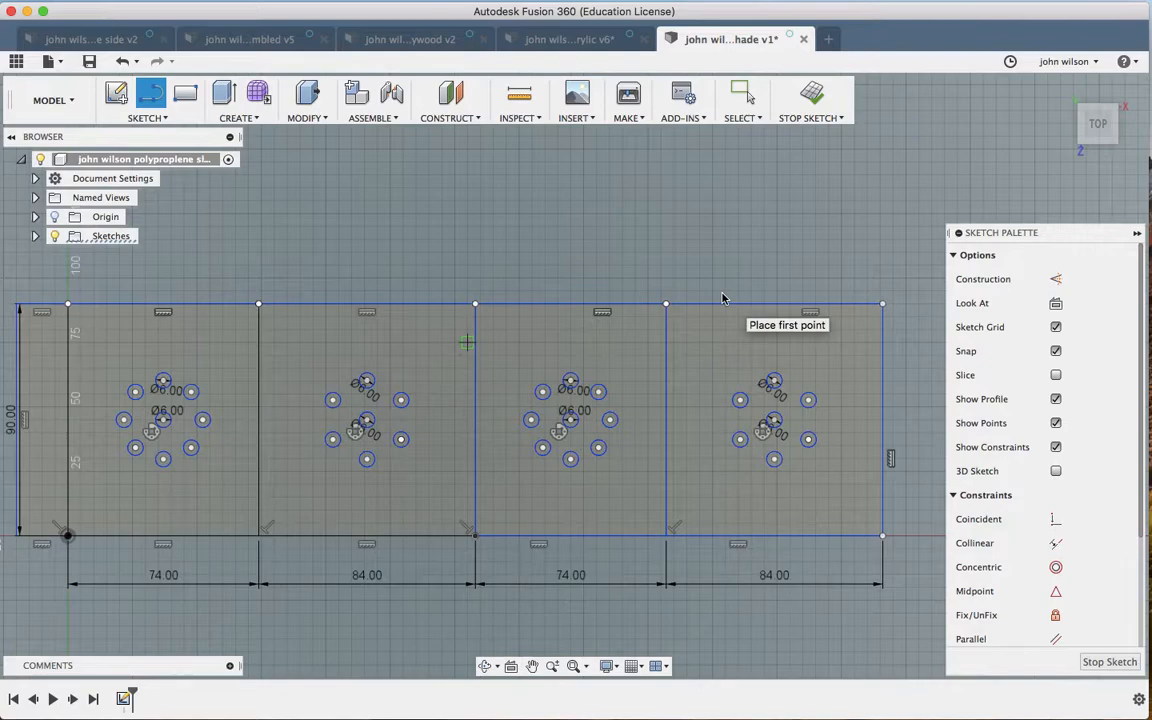
scroll(723, 298, "up", 3)
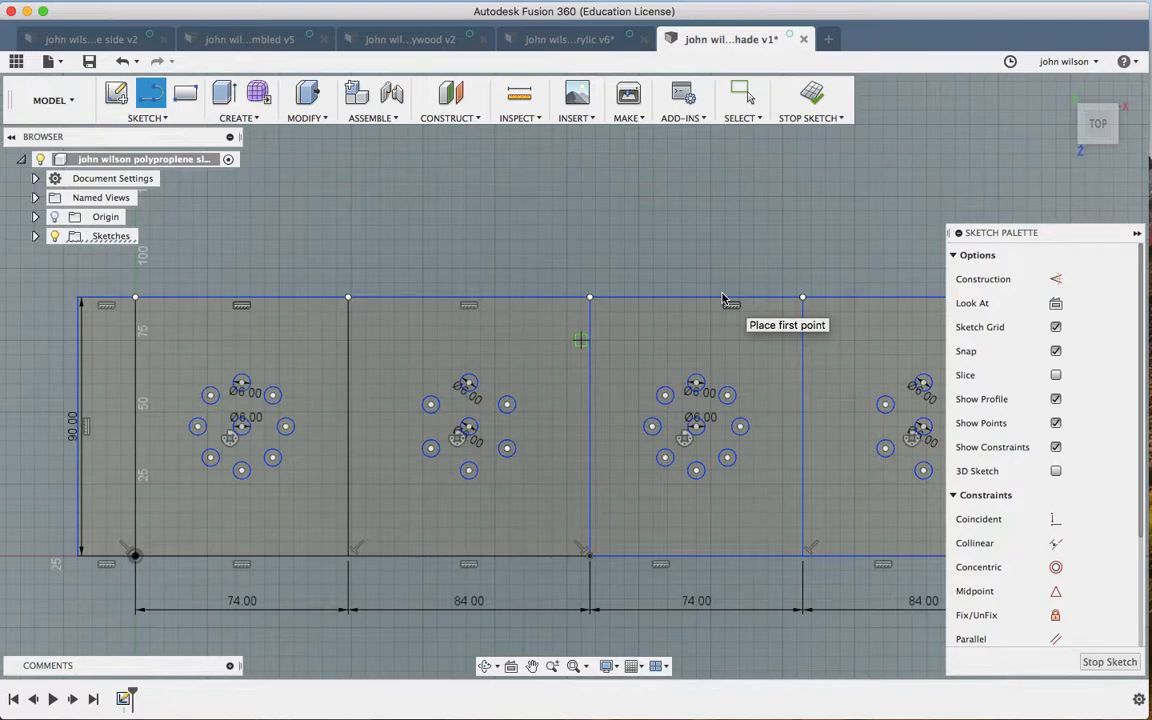
scroll(725, 298, "up", 2)
scroll(357, 355, "up", 3)
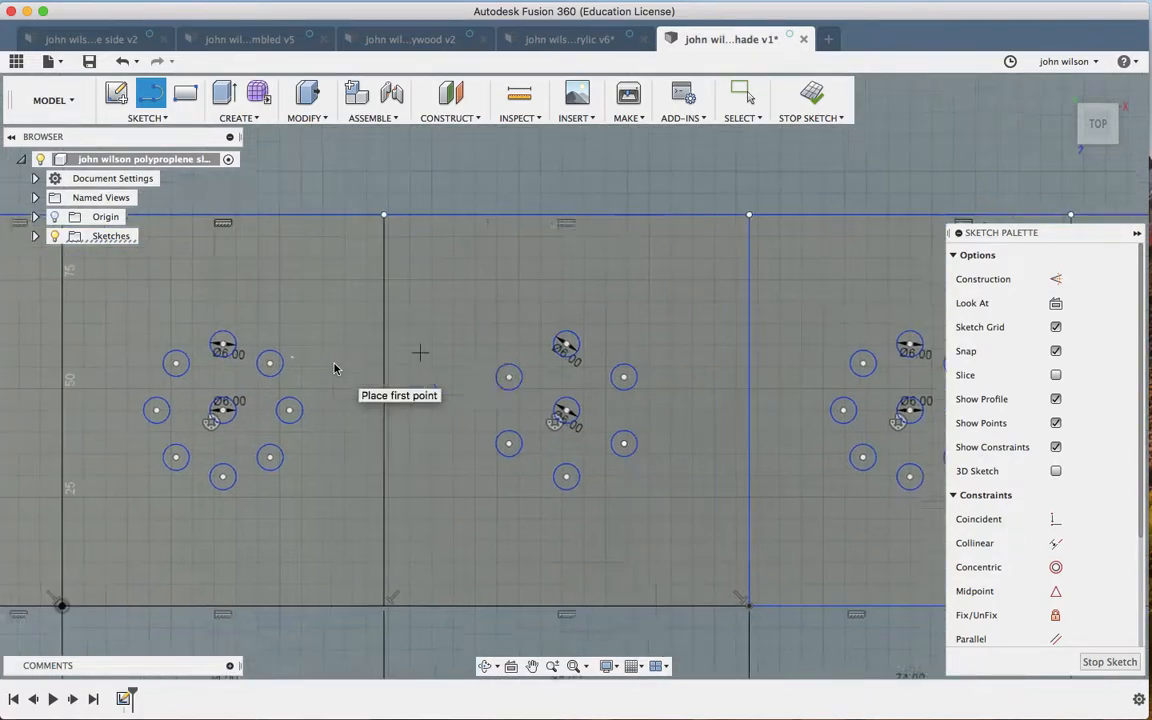
scroll(335, 369, "left", 2)
scroll(335, 369, "down", 2)
scroll(335, 369, "left", 2)
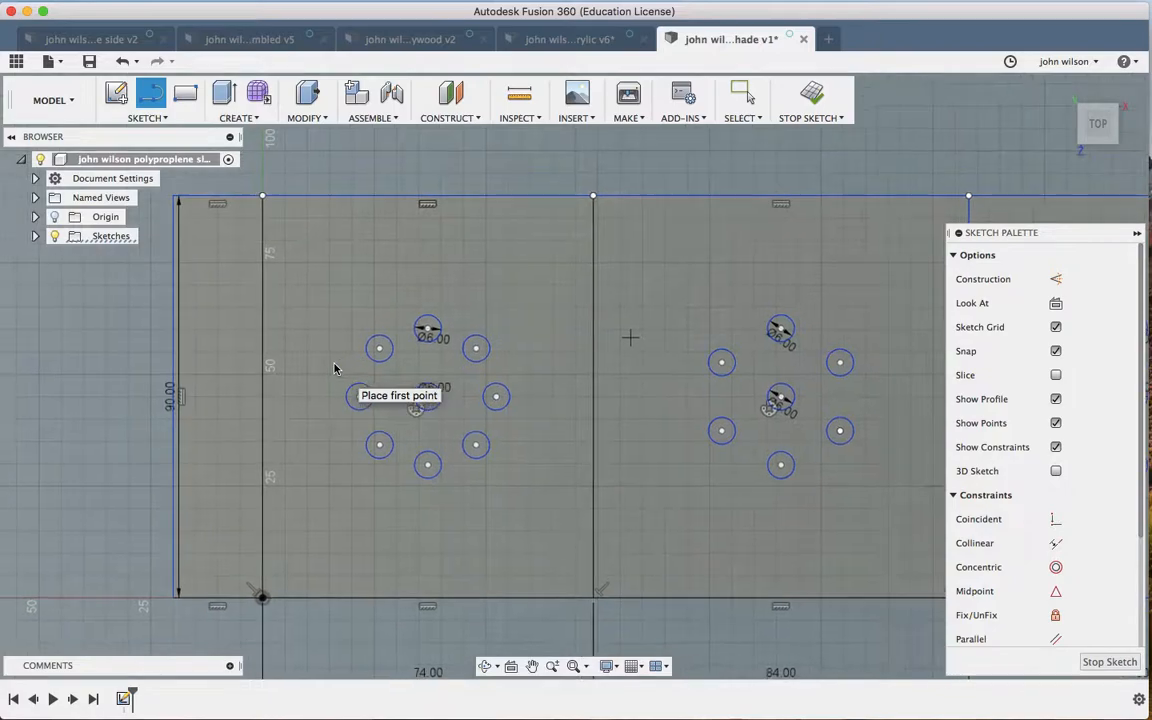
scroll(335, 369, "up", 3)
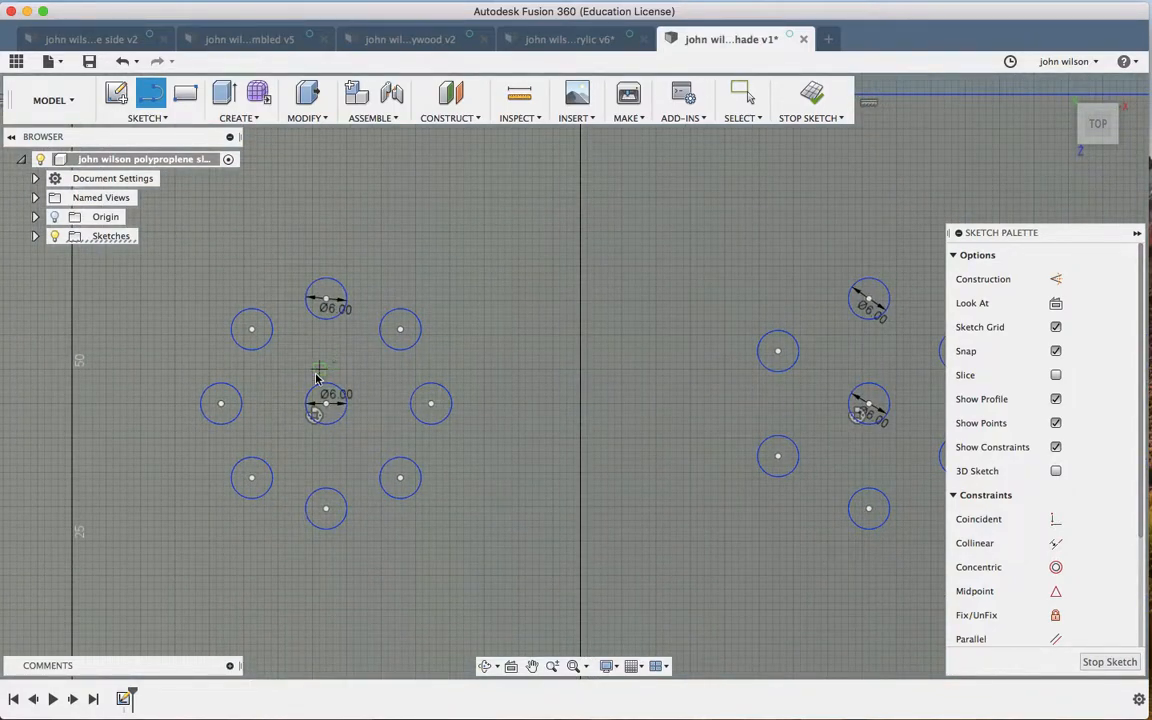
scroll(315, 378, "down", 5)
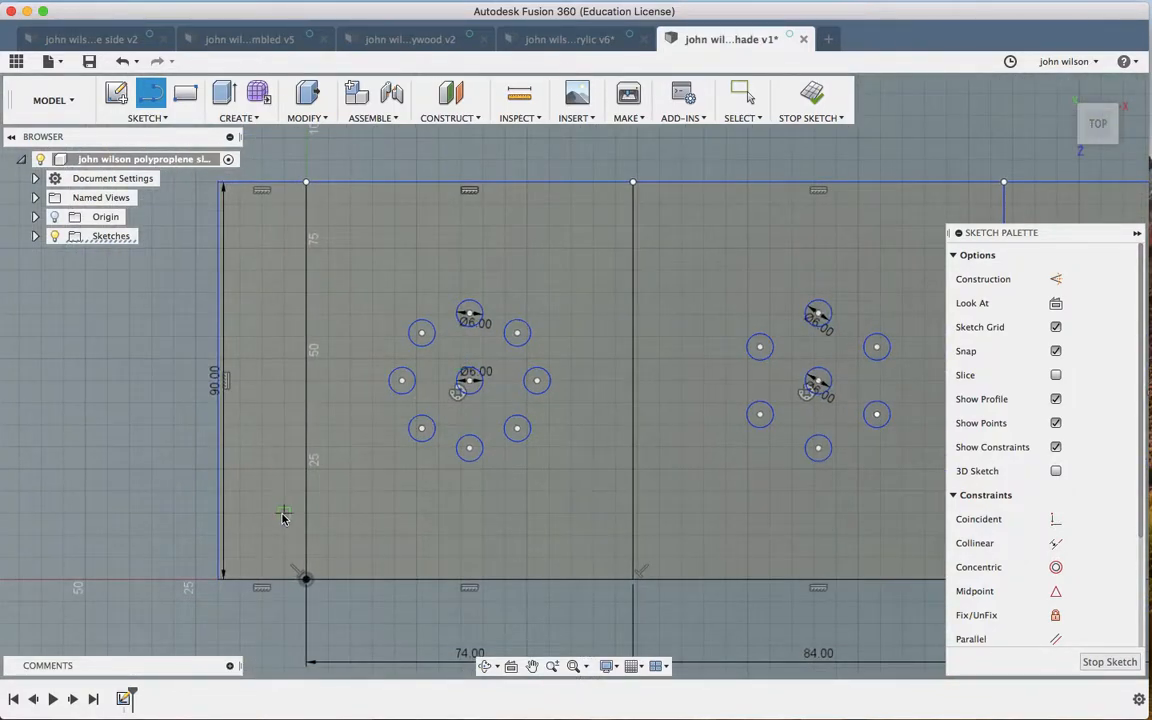
scroll(283, 516, "up", 3)
Step: Place Ø3.5 mm circles near the bottom and top of the left strip
key("c")
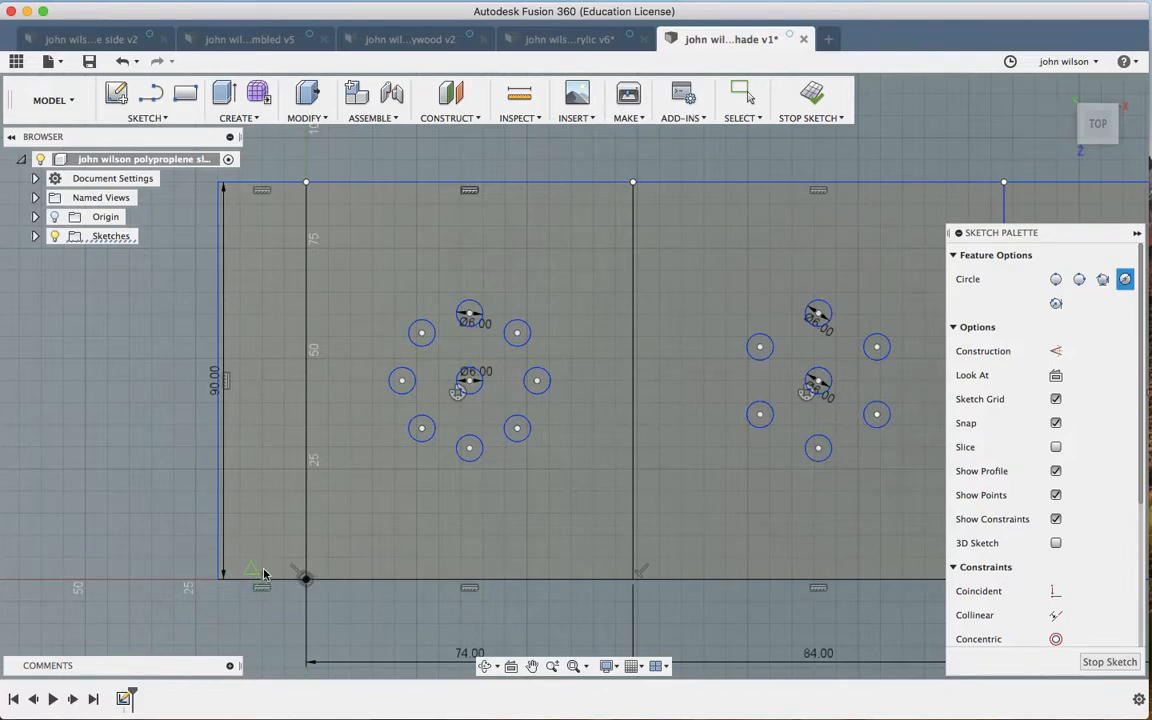
left_click(263, 514)
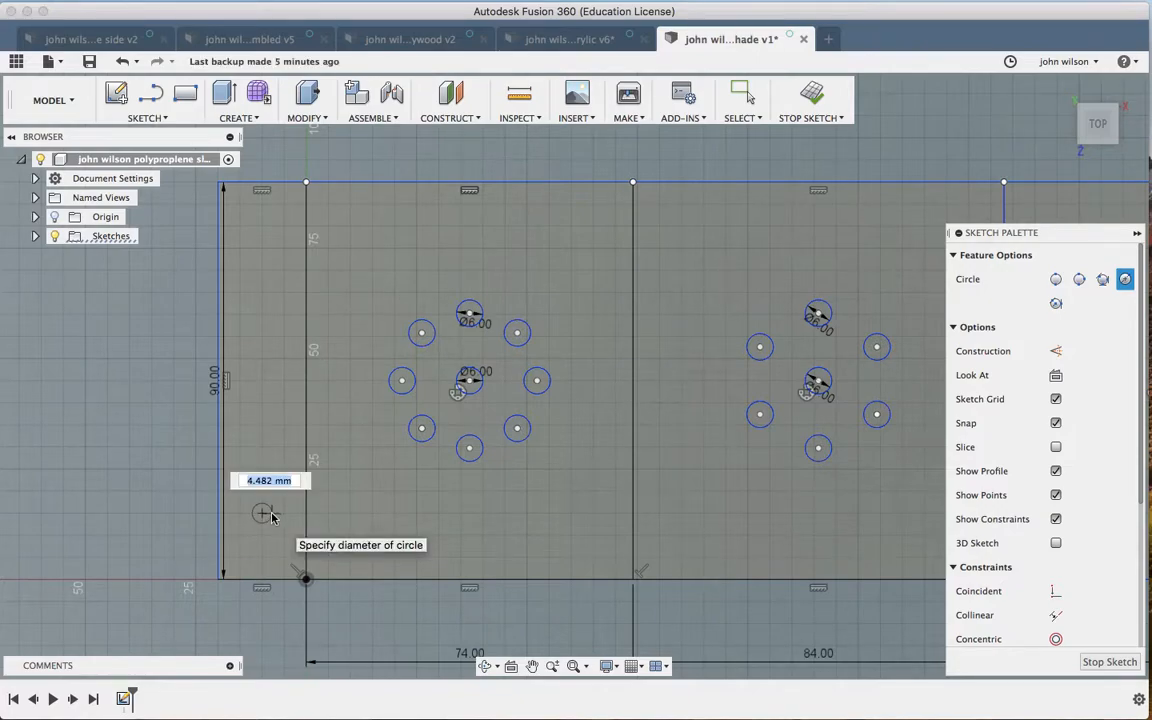
type("3.5")
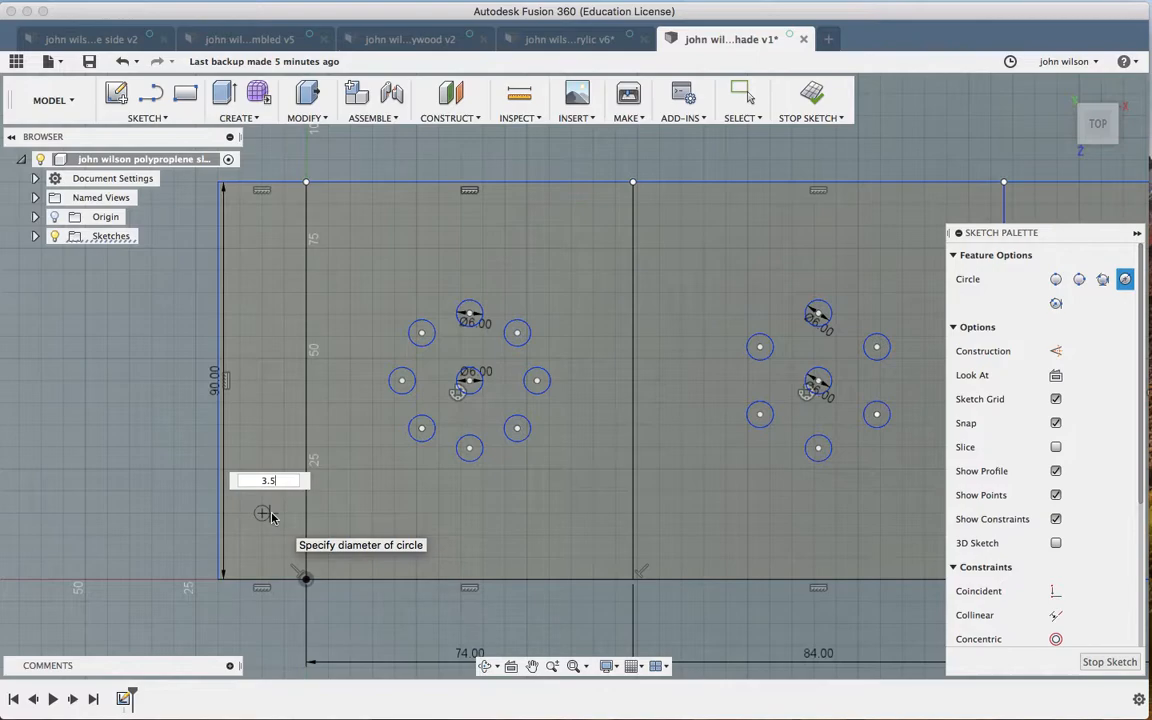
key("Tab")
key("Return")
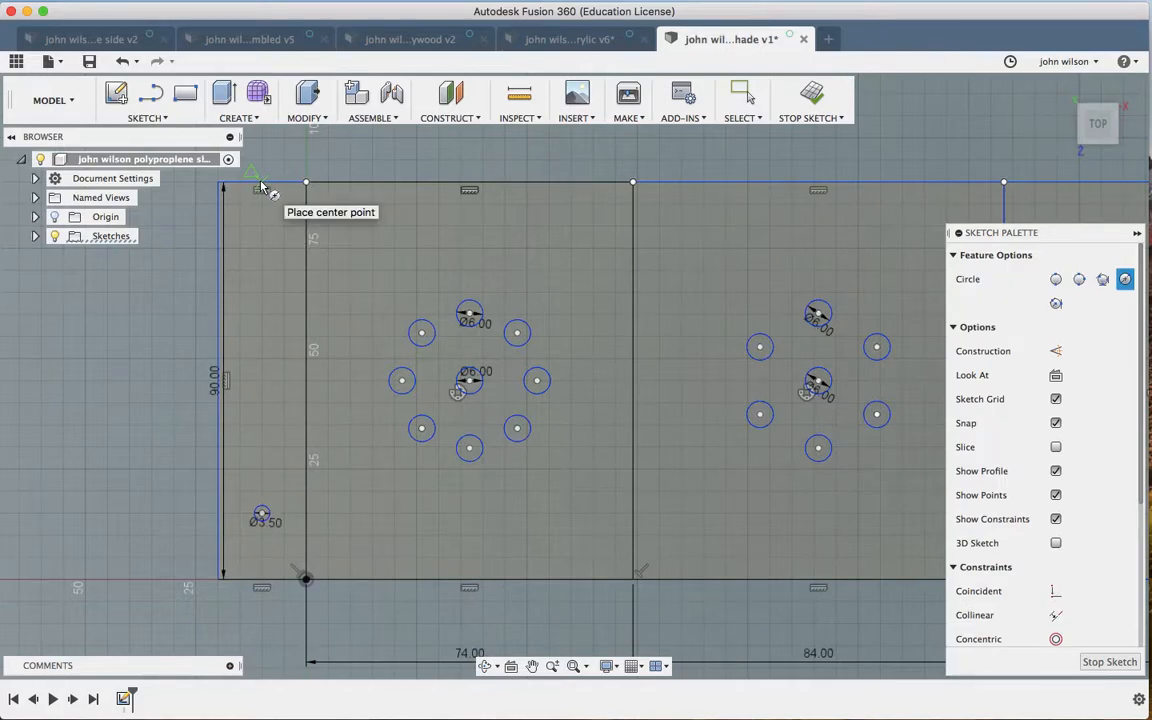
left_click(261, 248)
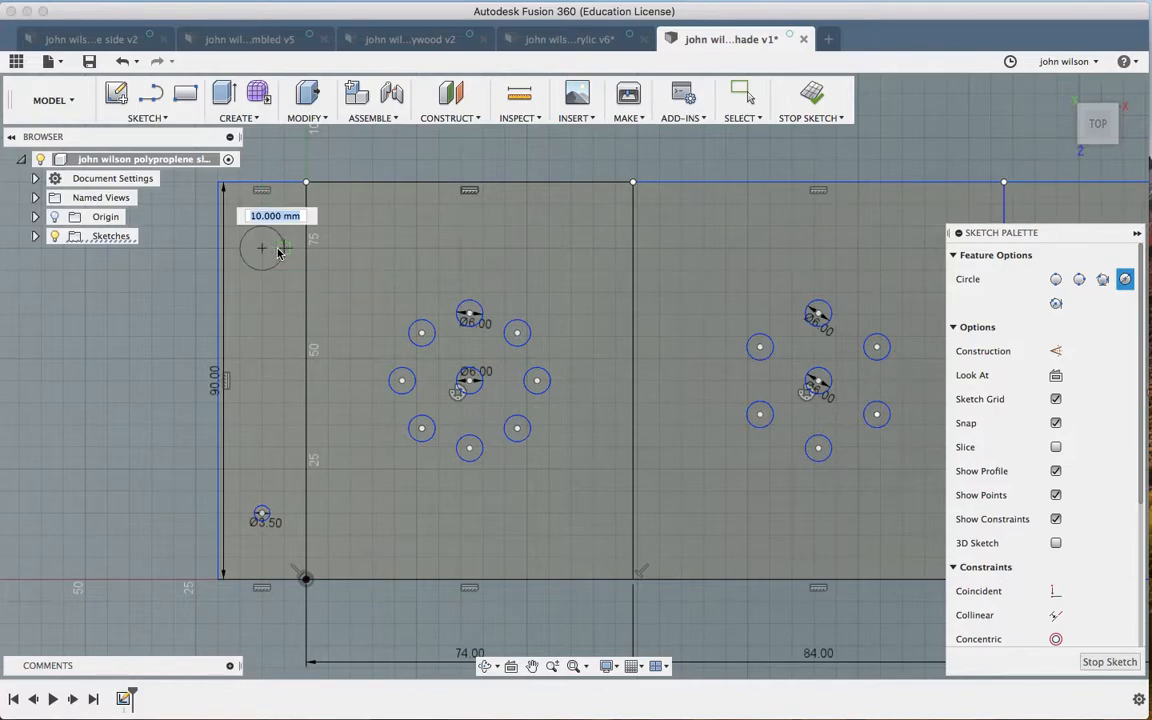
type("3.5")
key("Return")
key("Escape")
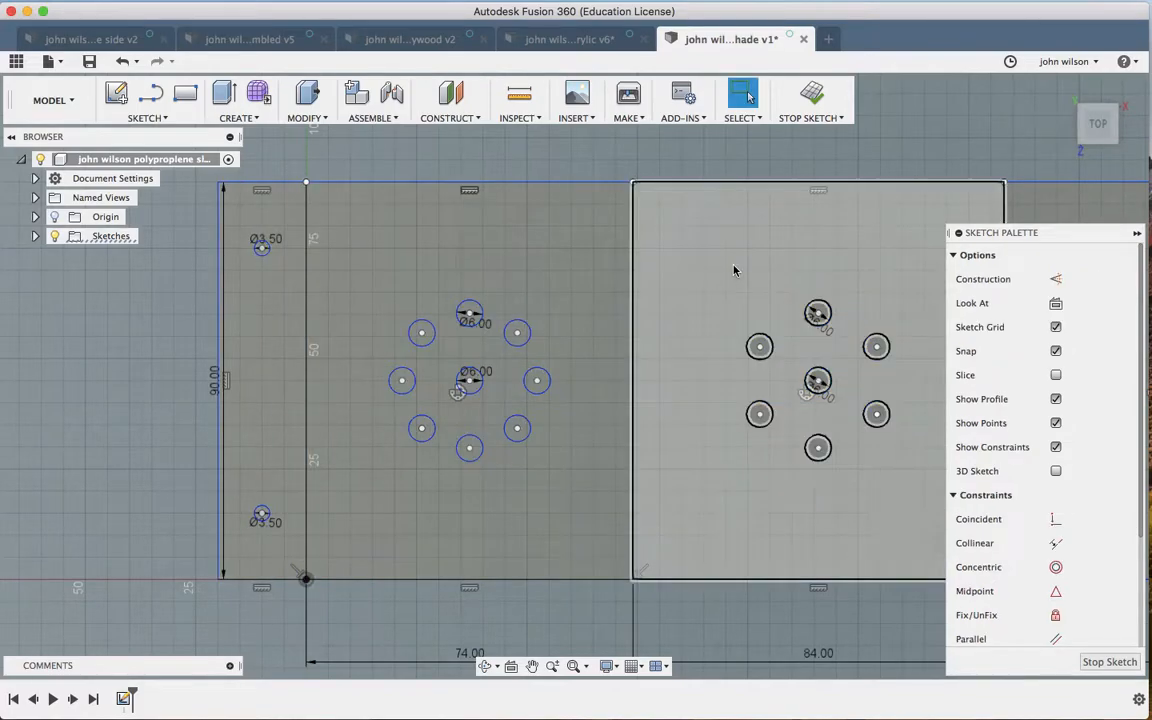
scroll(733, 270, "right", 10)
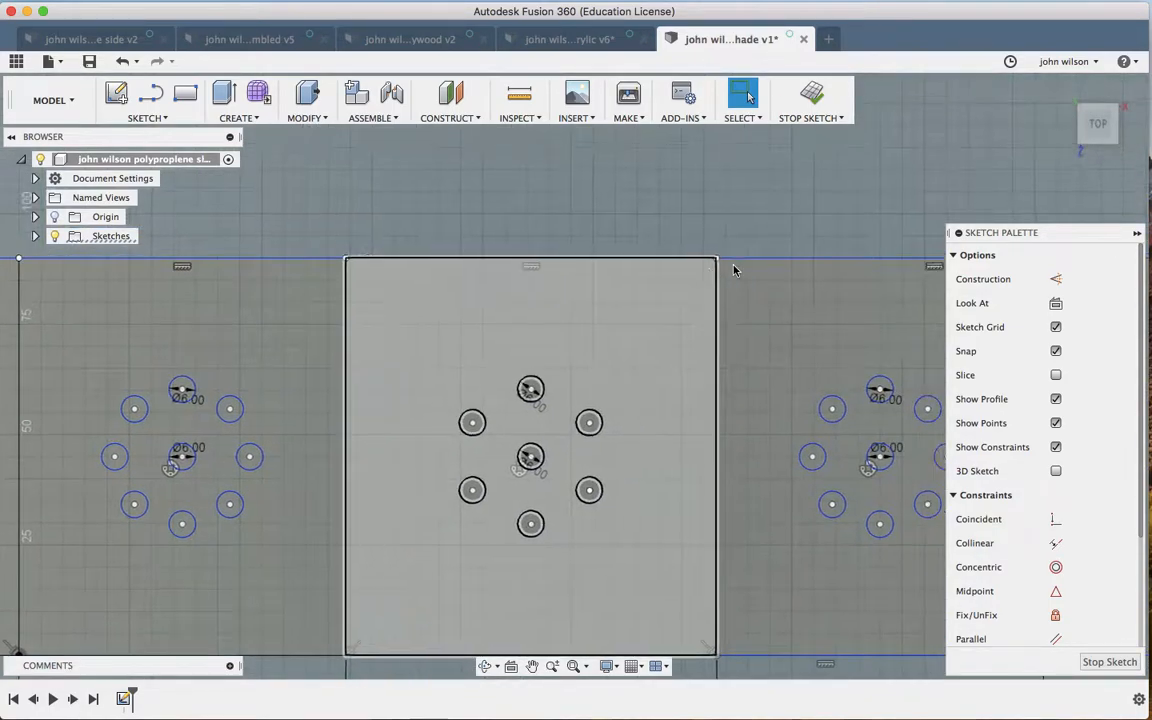
scroll(733, 270, "right", 10)
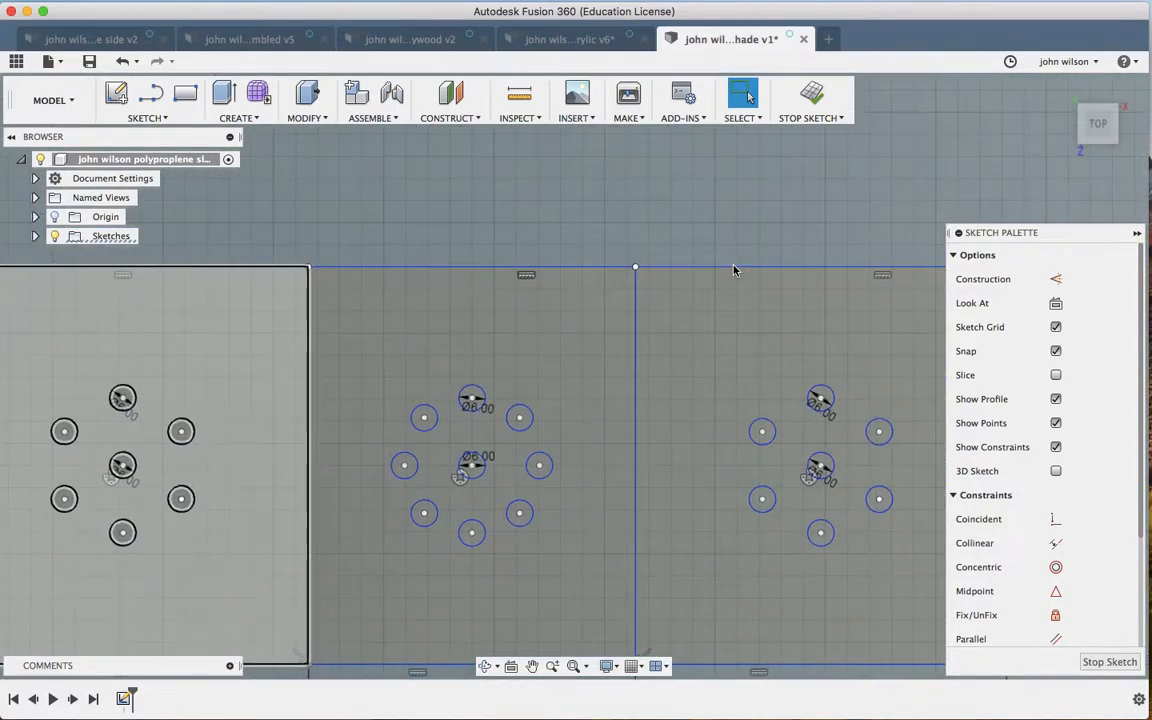
scroll(733, 270, "right", 5)
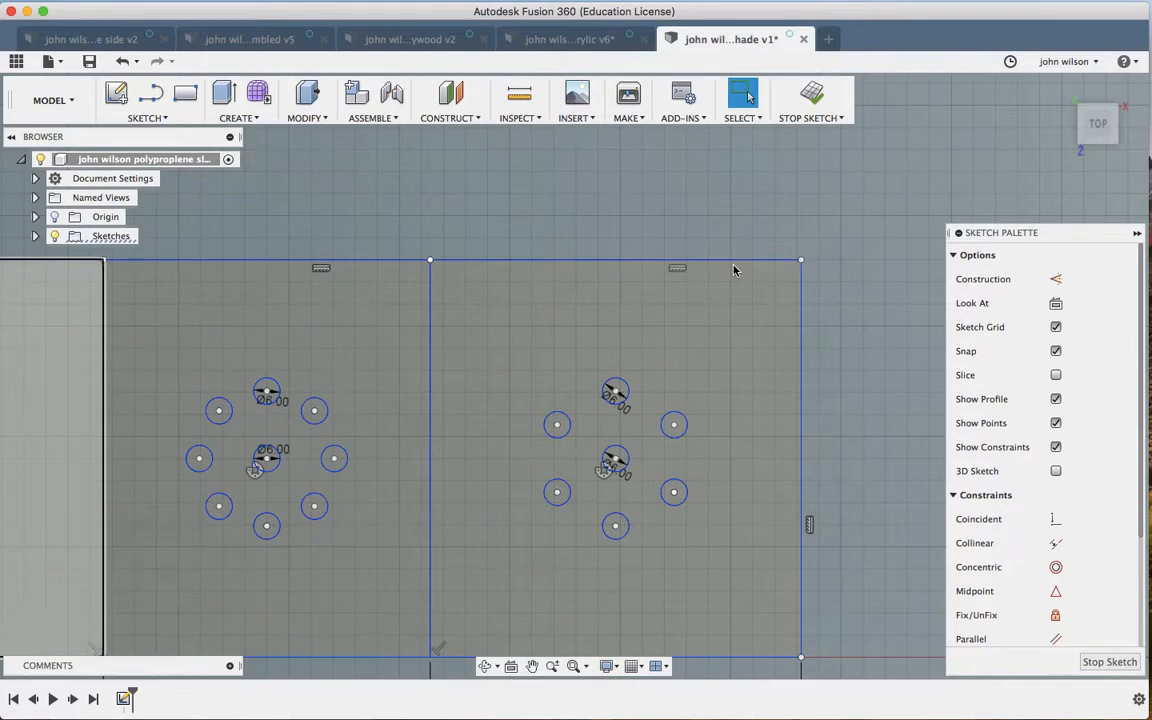
scroll(733, 270, "down", 3)
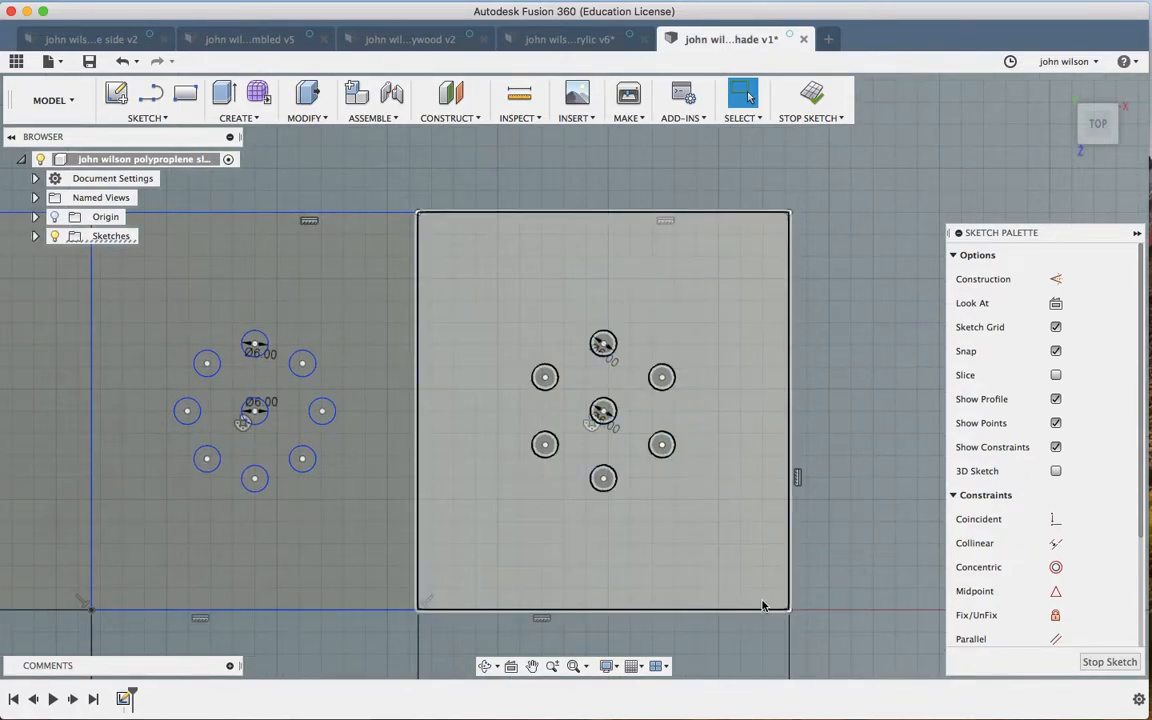
Step: Place Ø3.5 mm circles near the last panel's bottom-right and top-right corners
key("c")
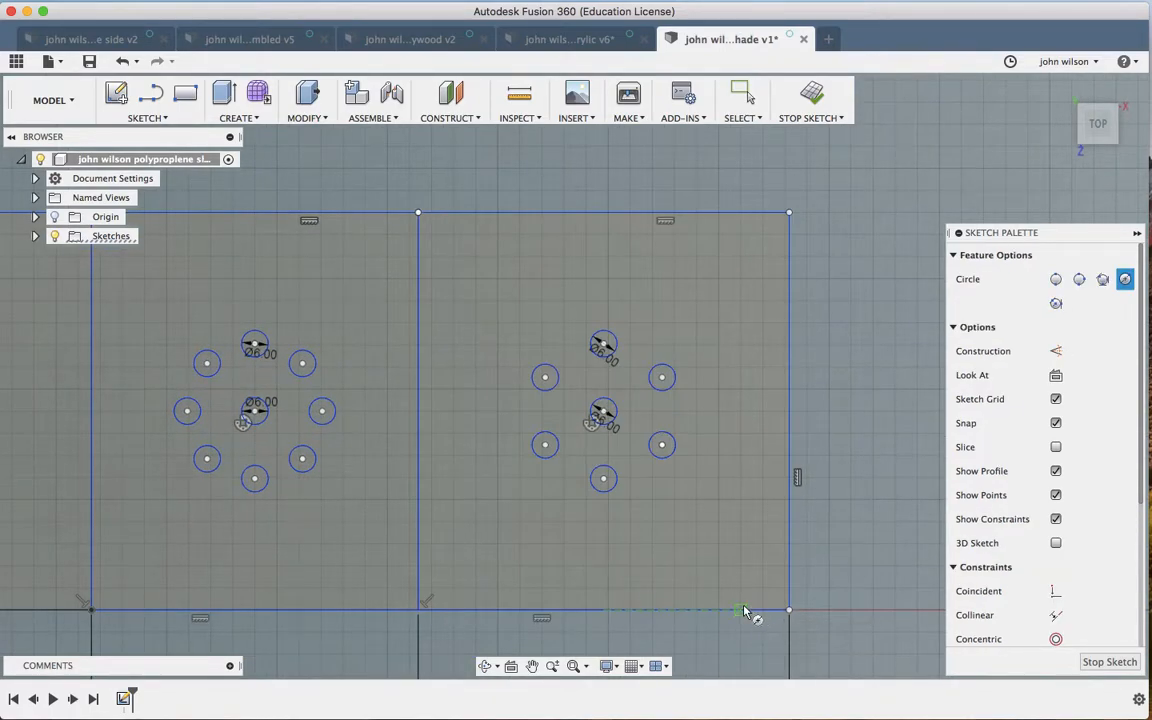
left_click(740, 545)
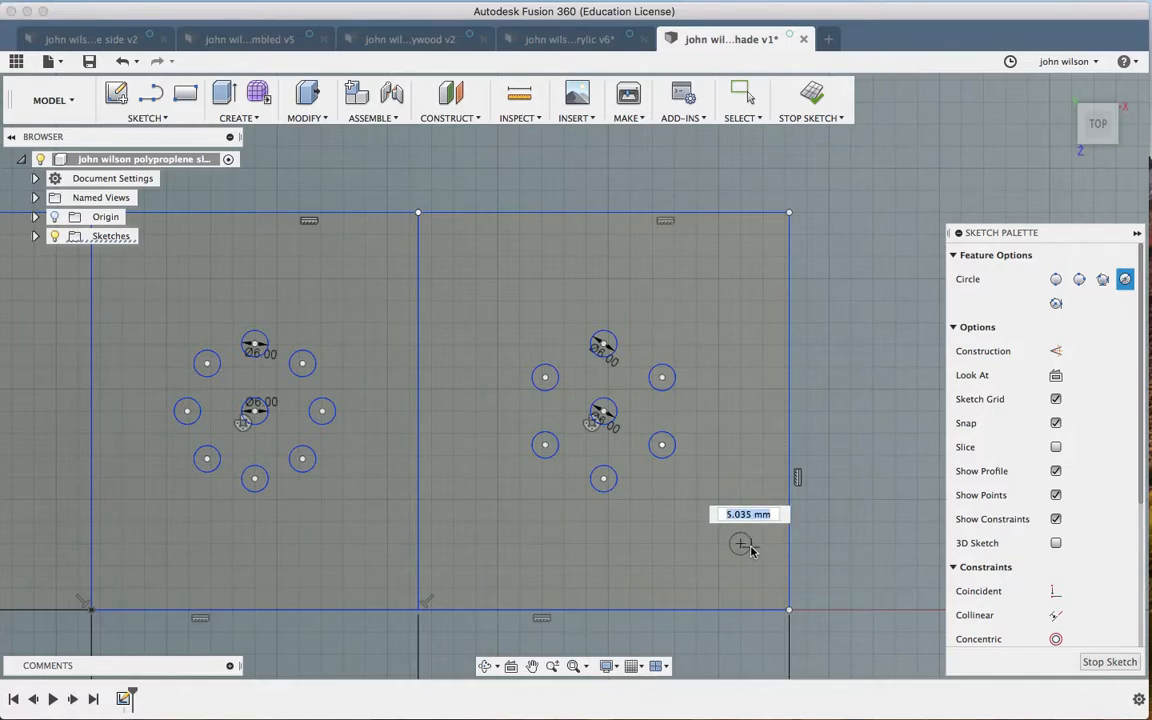
type("3.")
key("Tab")
key("Return")
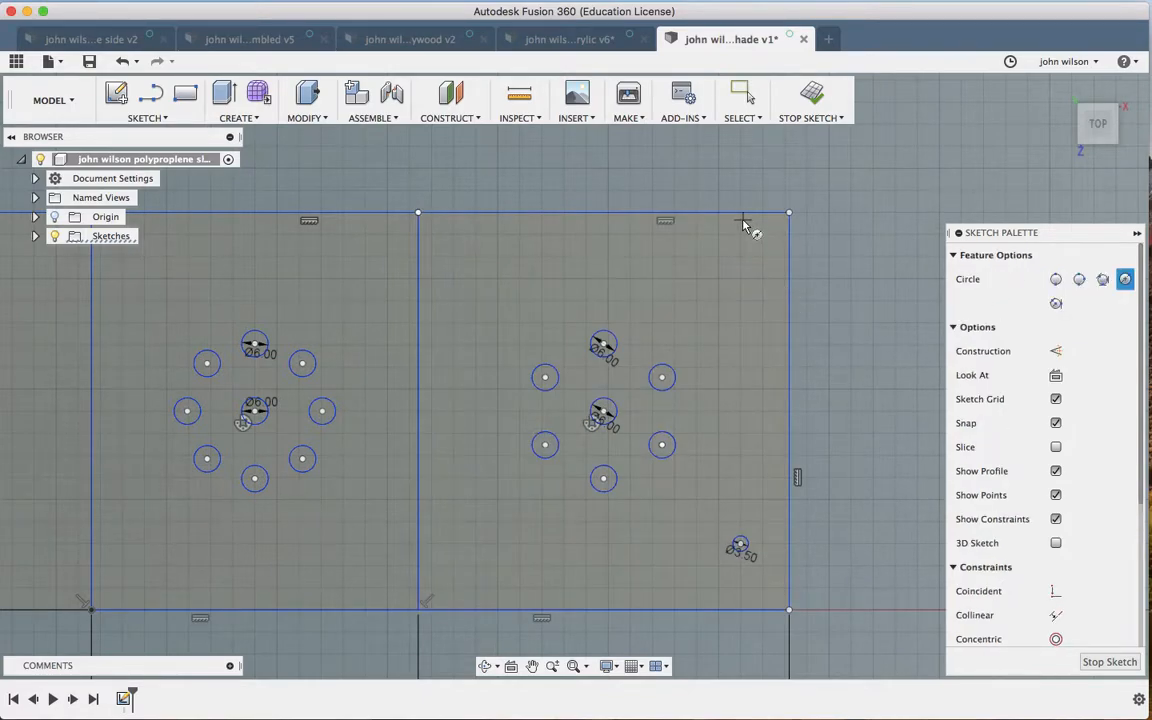
left_click(740, 279)
type("3.5")
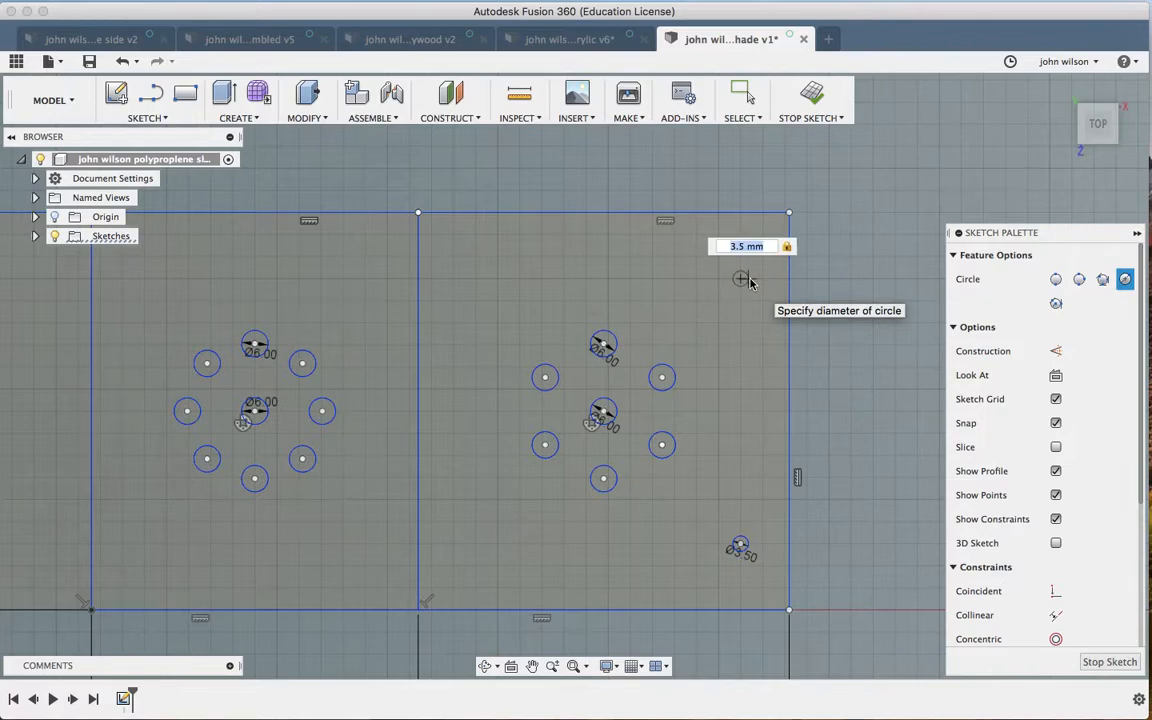
key("Return")
key("Escape")
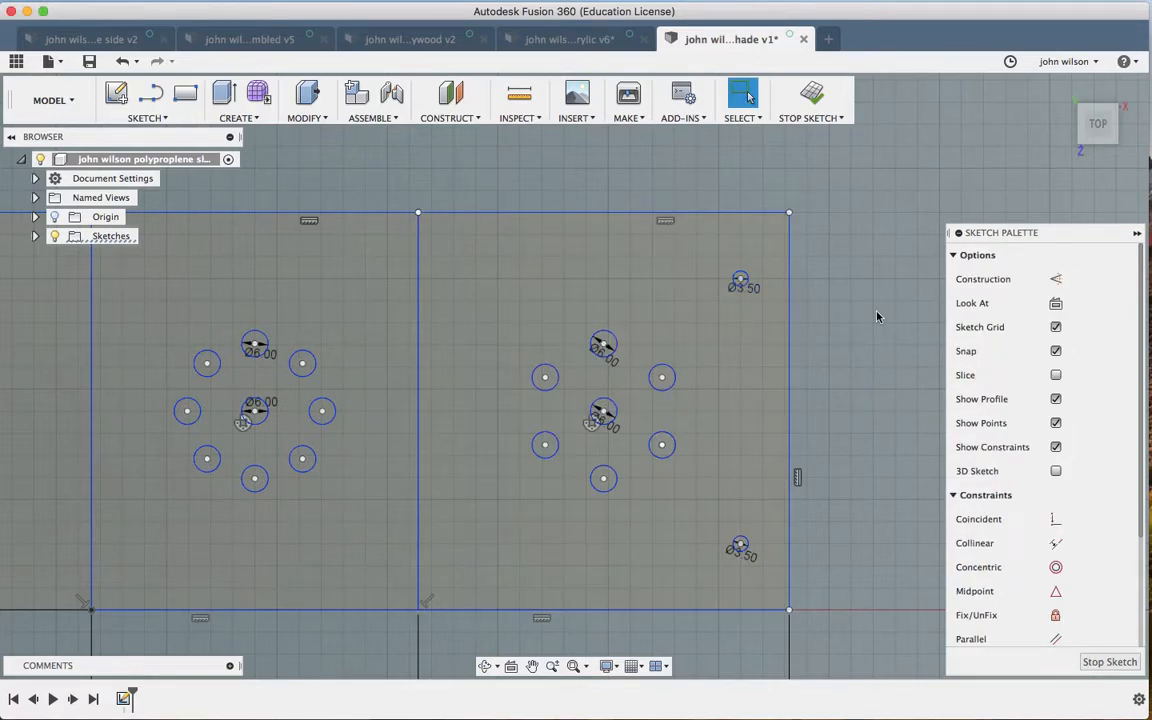
Step: Dimension the left strip's lower Ø3.5 mm hole 10 mm from the left edge
scroll(508, 354, "left", 10)
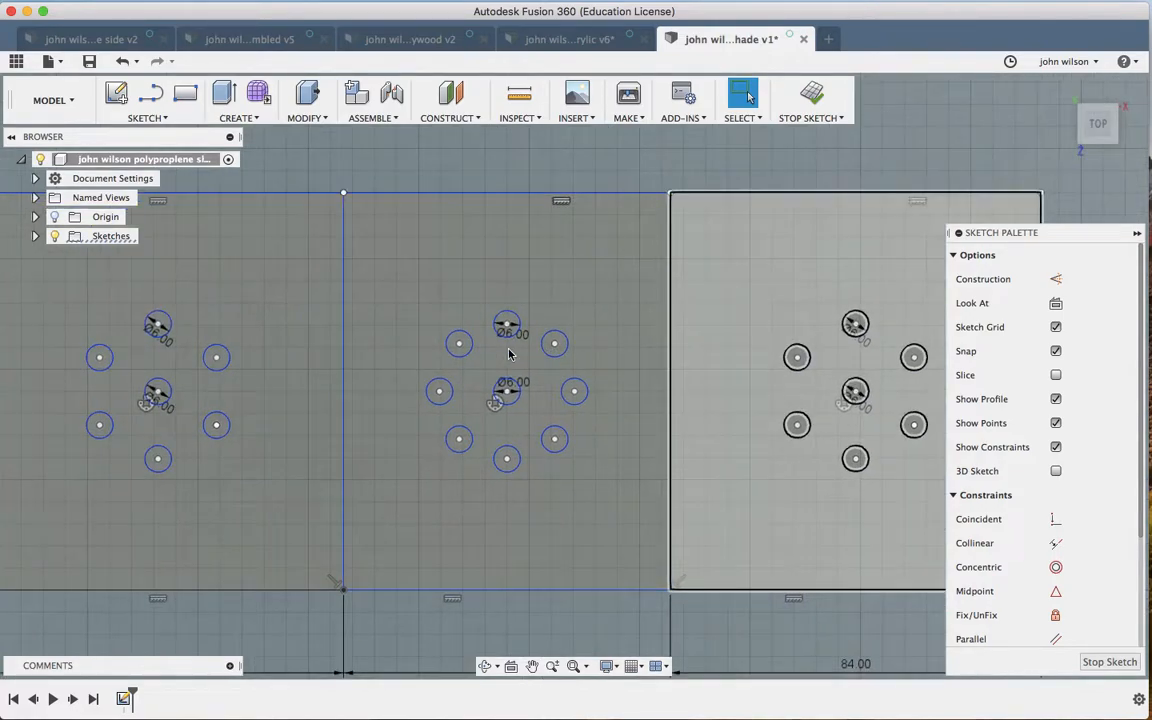
scroll(508, 354, "left", 7)
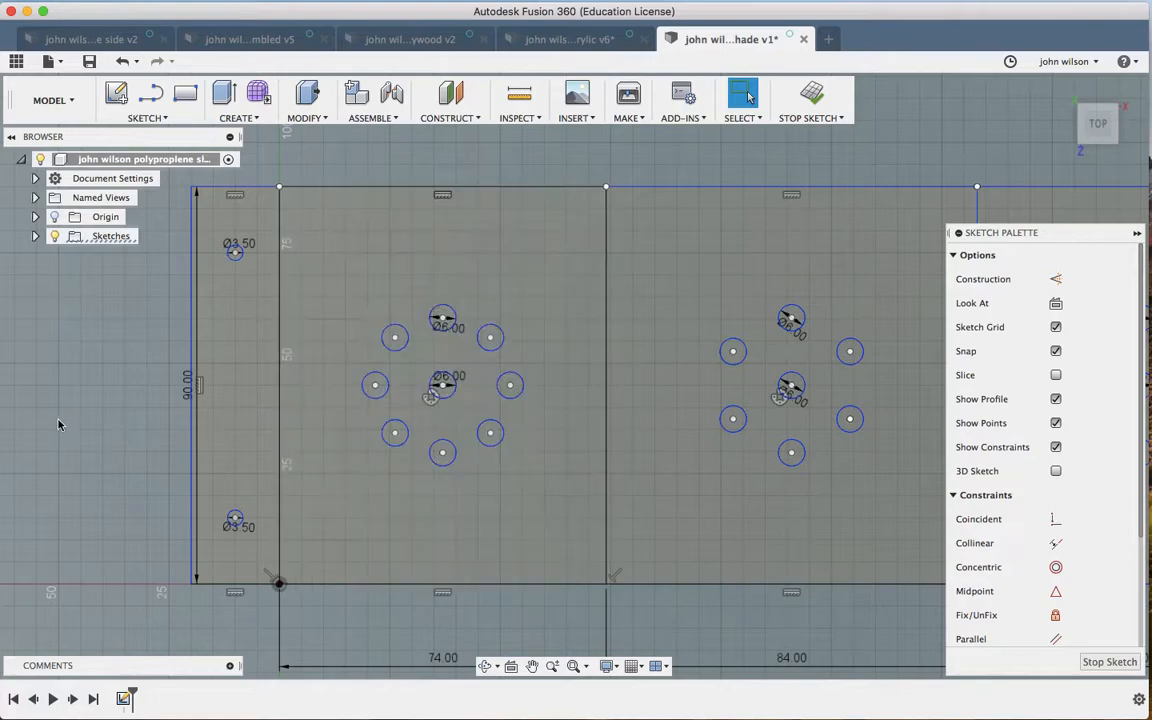
scroll(38, 434, "left", 2)
scroll(38, 434, "up", 5)
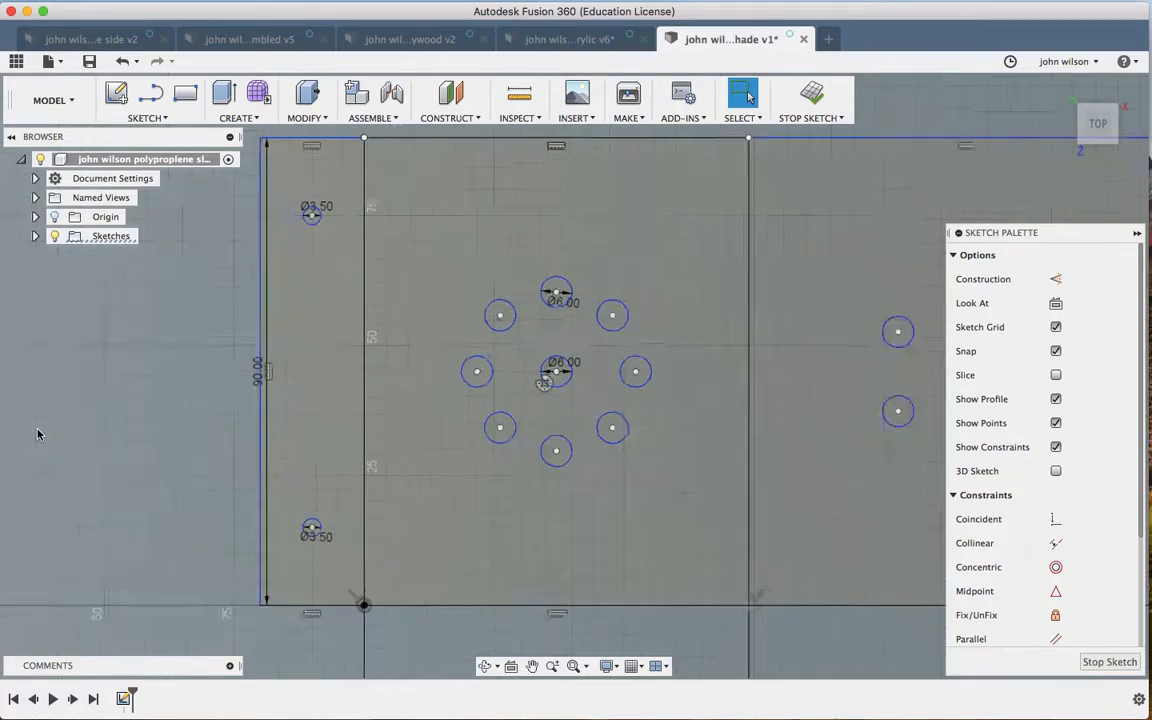
scroll(38, 434, "left", 3)
scroll(38, 434, "left", 2)
key("d")
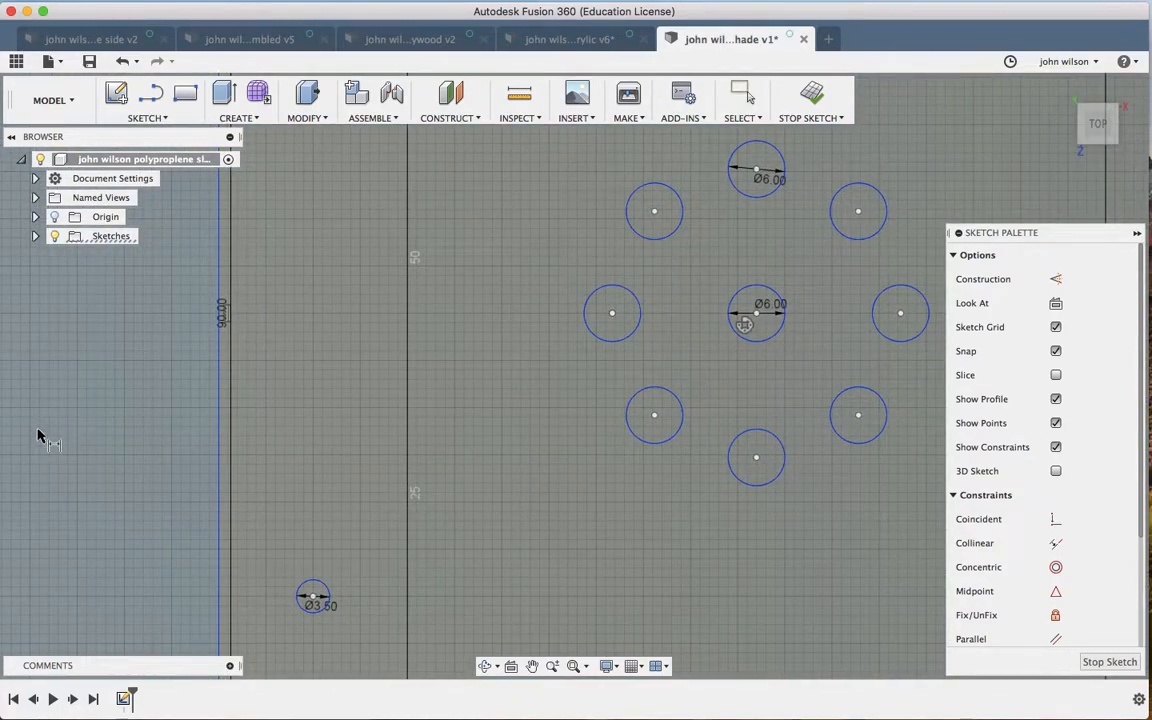
scroll(38, 434, "down", 4)
scroll(38, 434, "left", 2)
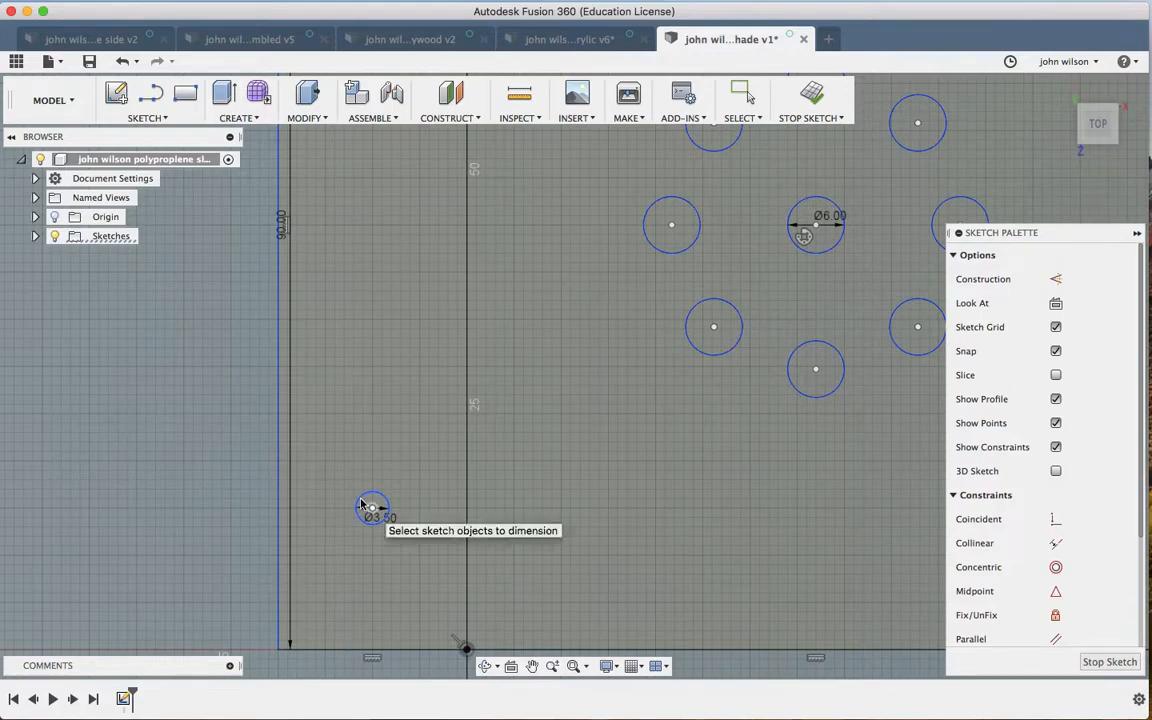
left_click(360, 500)
left_click(280, 509)
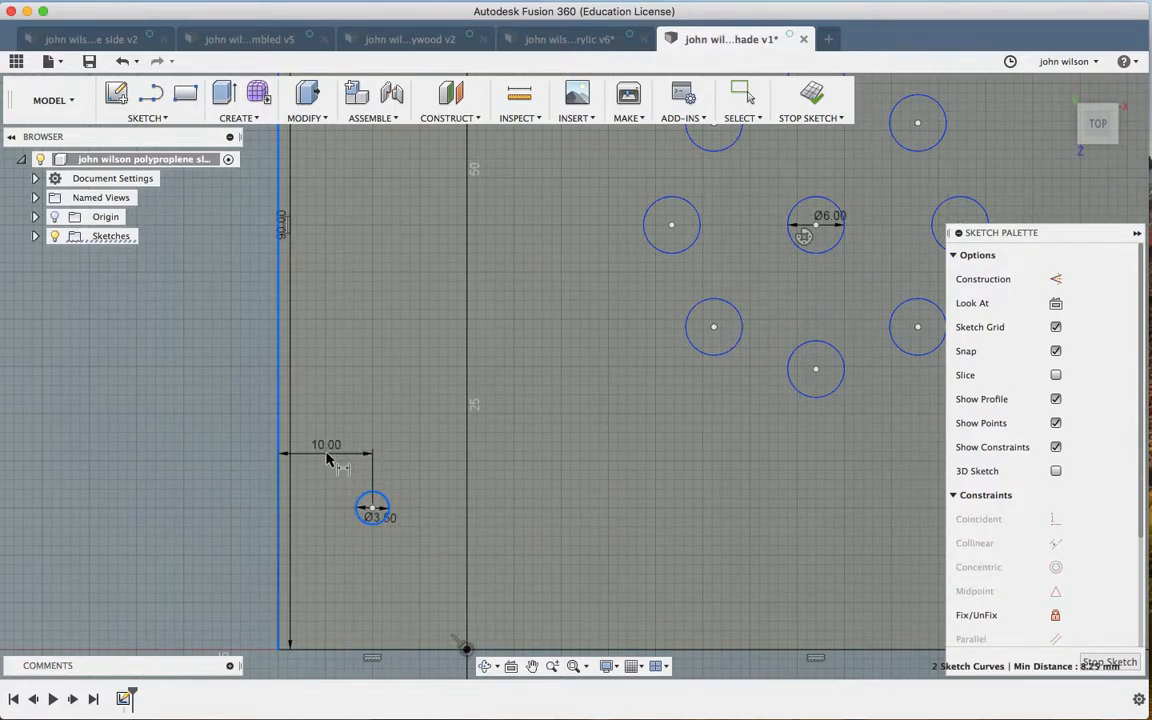
double_click(325, 455)
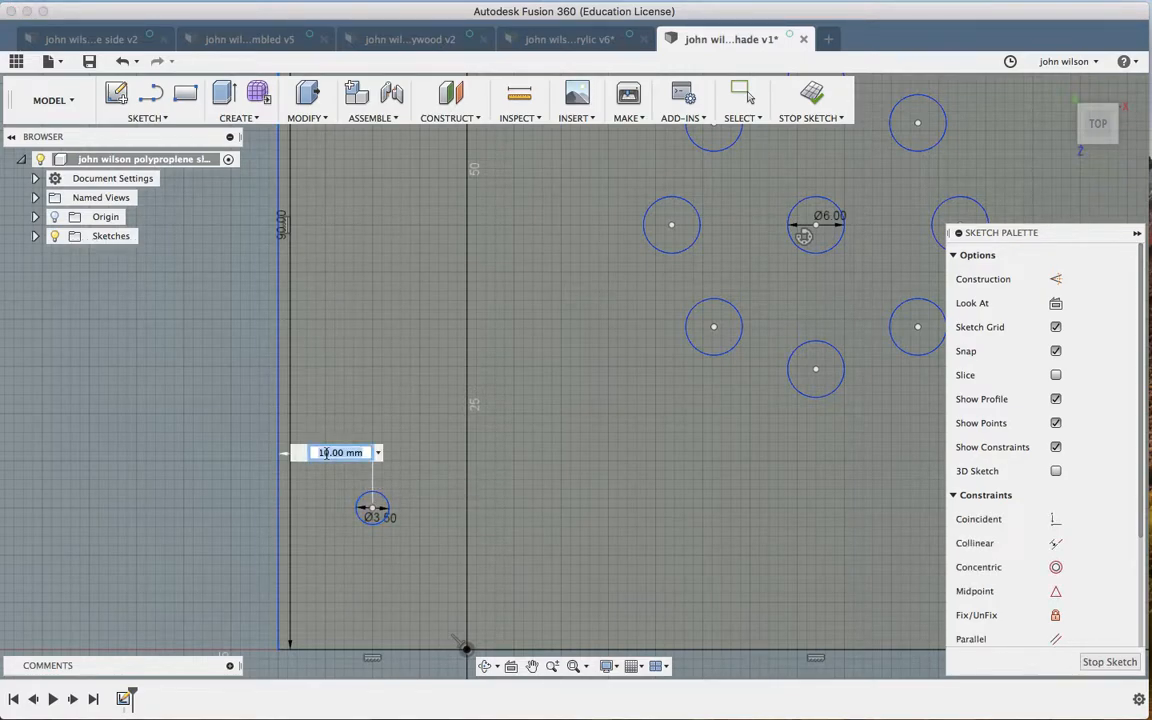
key("Return")
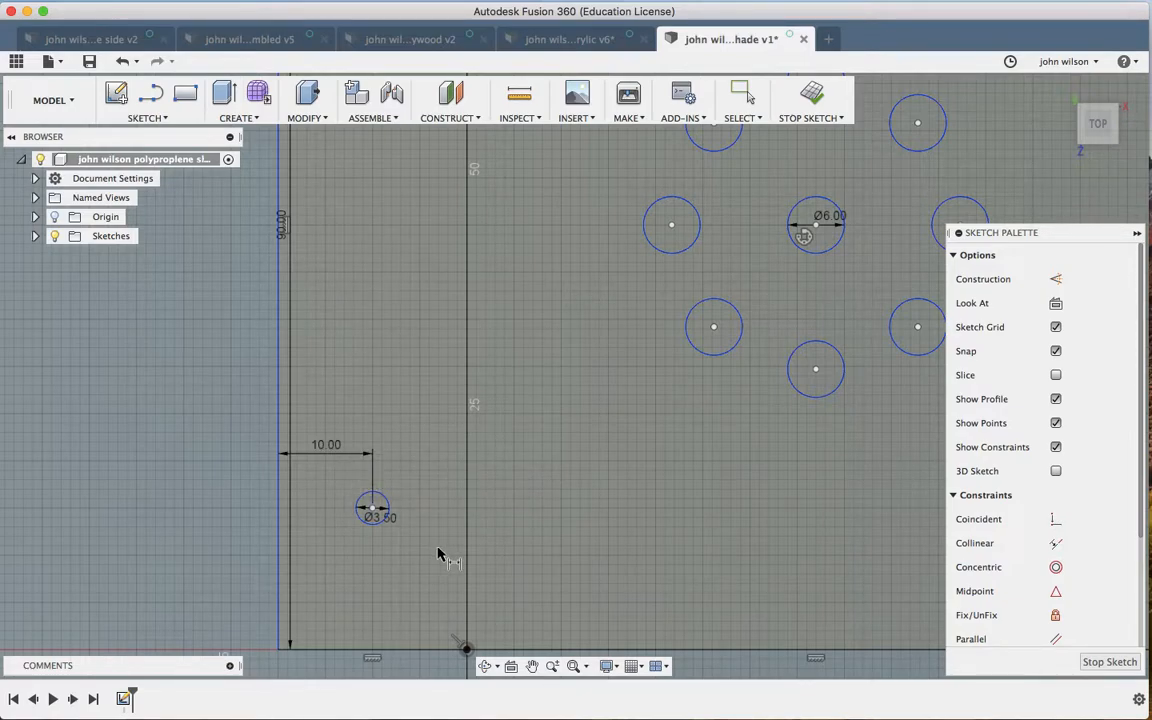
Step: Pan across to the lower Ø3.5 mm edge hole on the far-right panel
left_click(465, 492)
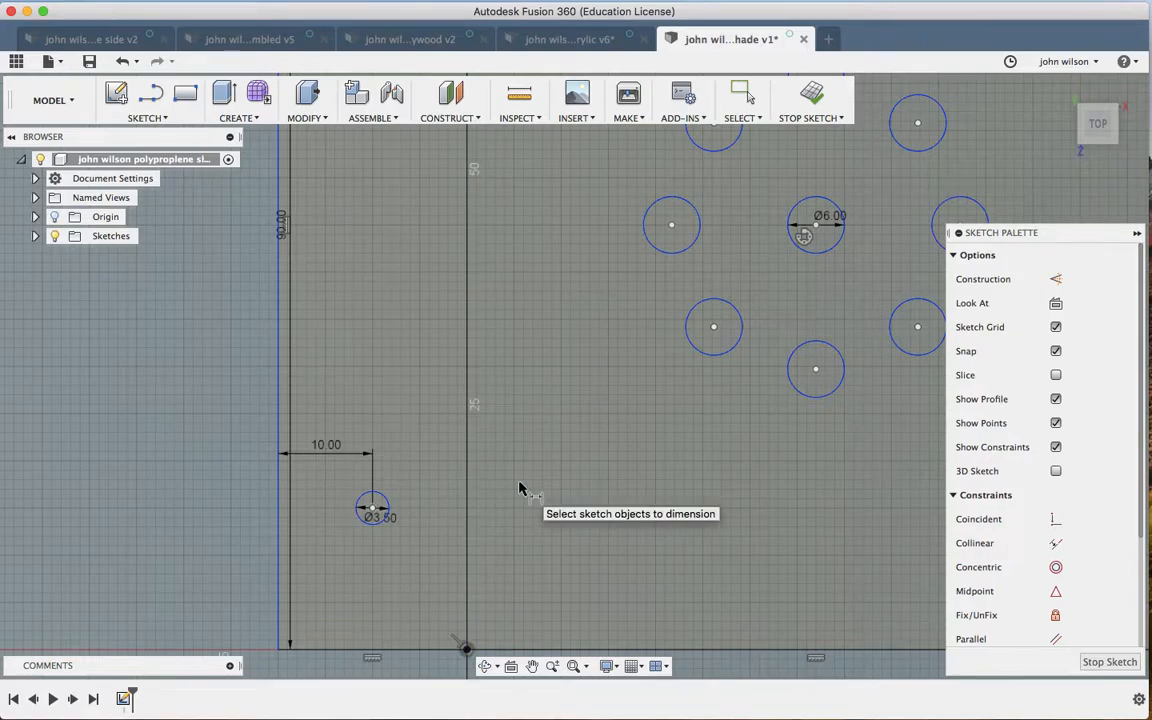
scroll(519, 489, "right", 10)
scroll(519, 489, "right", 1)
scroll(519, 489, "down", 5)
scroll(519, 489, "right", 3)
scroll(519, 489, "right", 10)
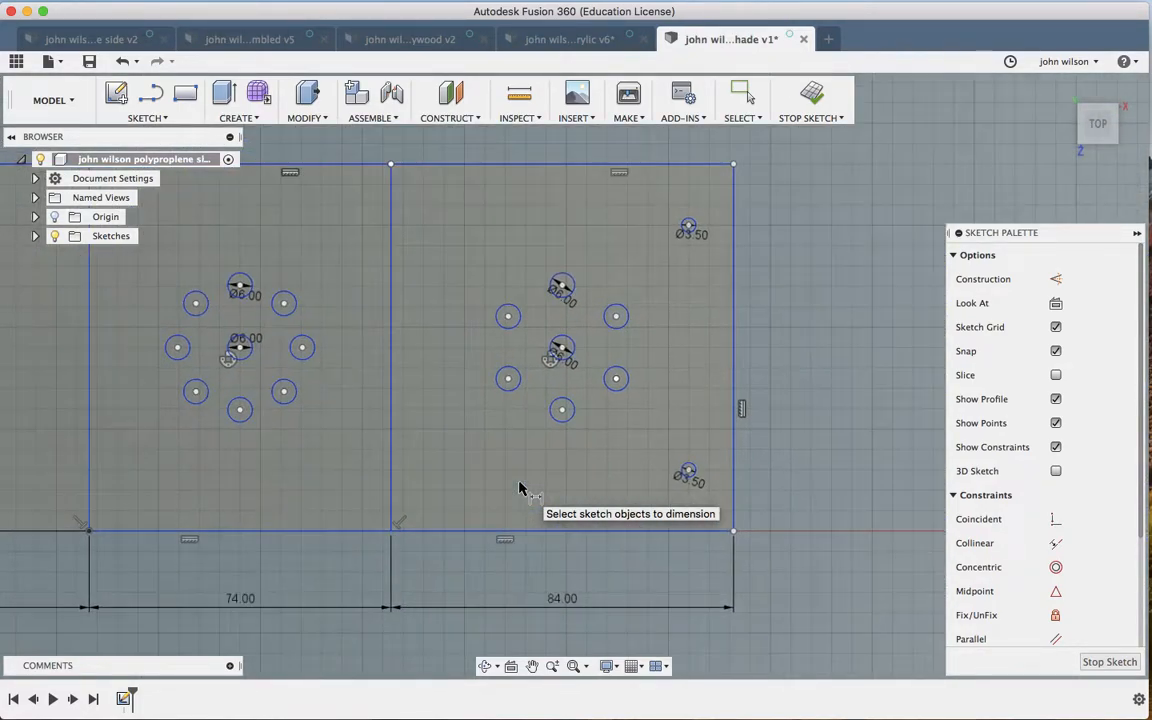
scroll(780, 443, "up", 5)
scroll(772, 443, "right", 3)
scroll(772, 443, "up", 5)
scroll(772, 443, "right", 1)
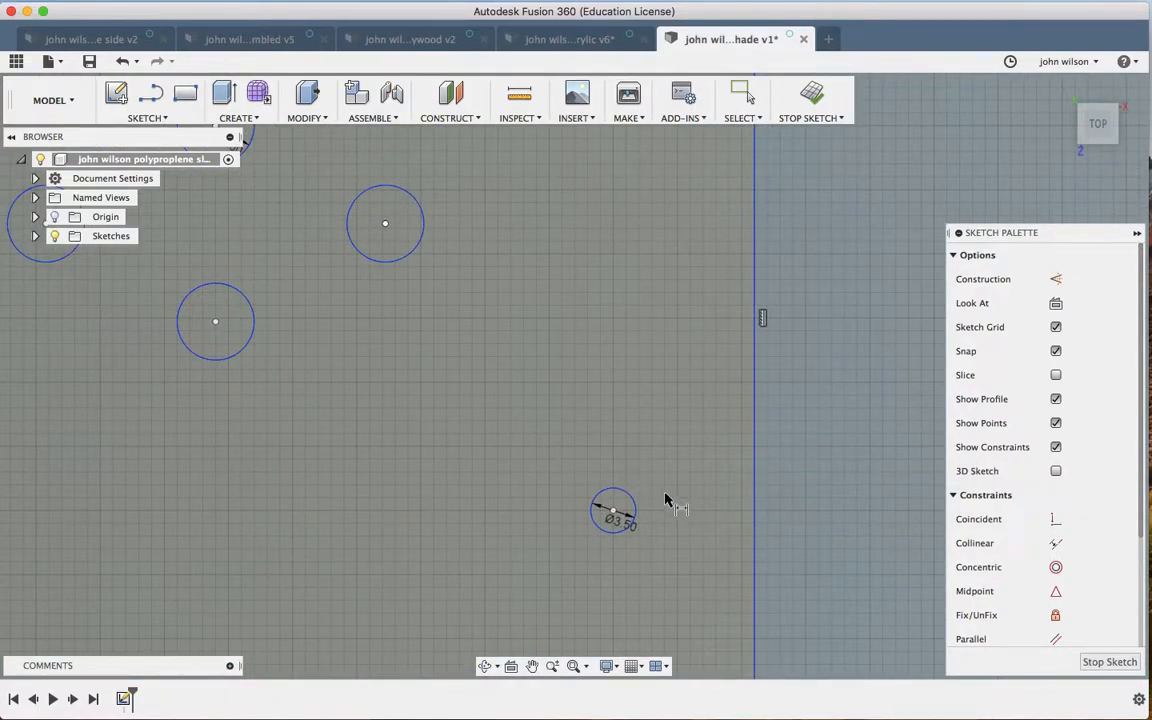
Step: Dimension the lower Ø3.5 mm hole 10 mm from the right edge
left_click(635, 508)
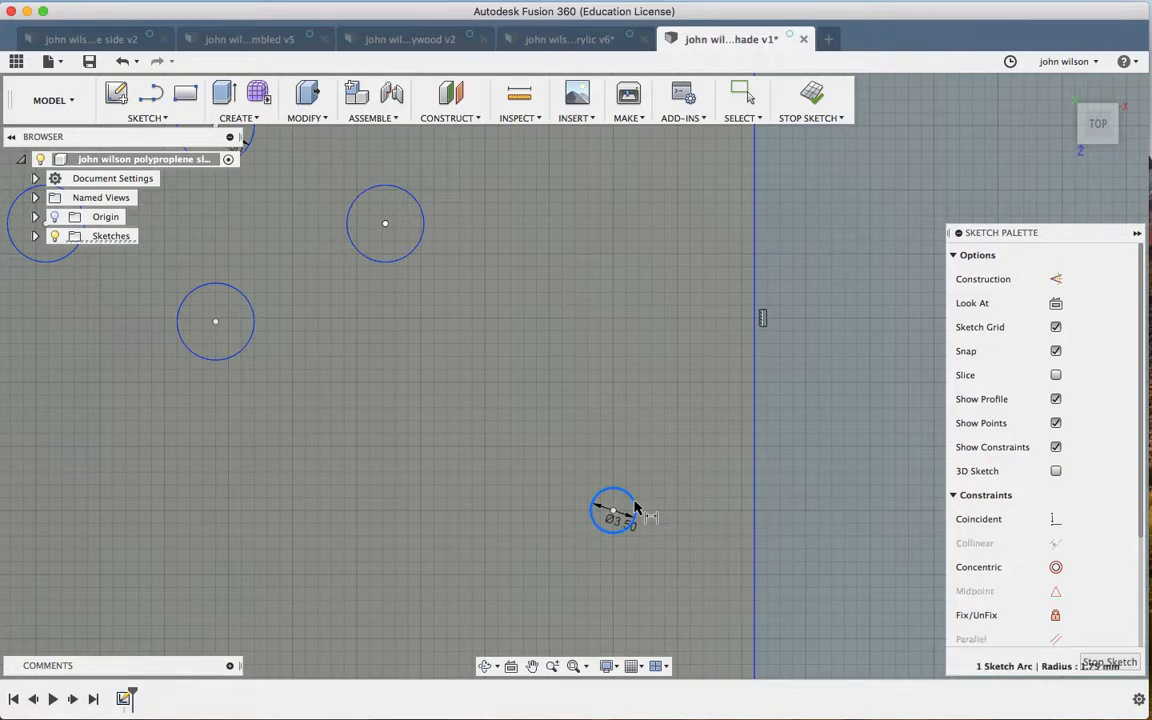
left_click(755, 516)
key("d")
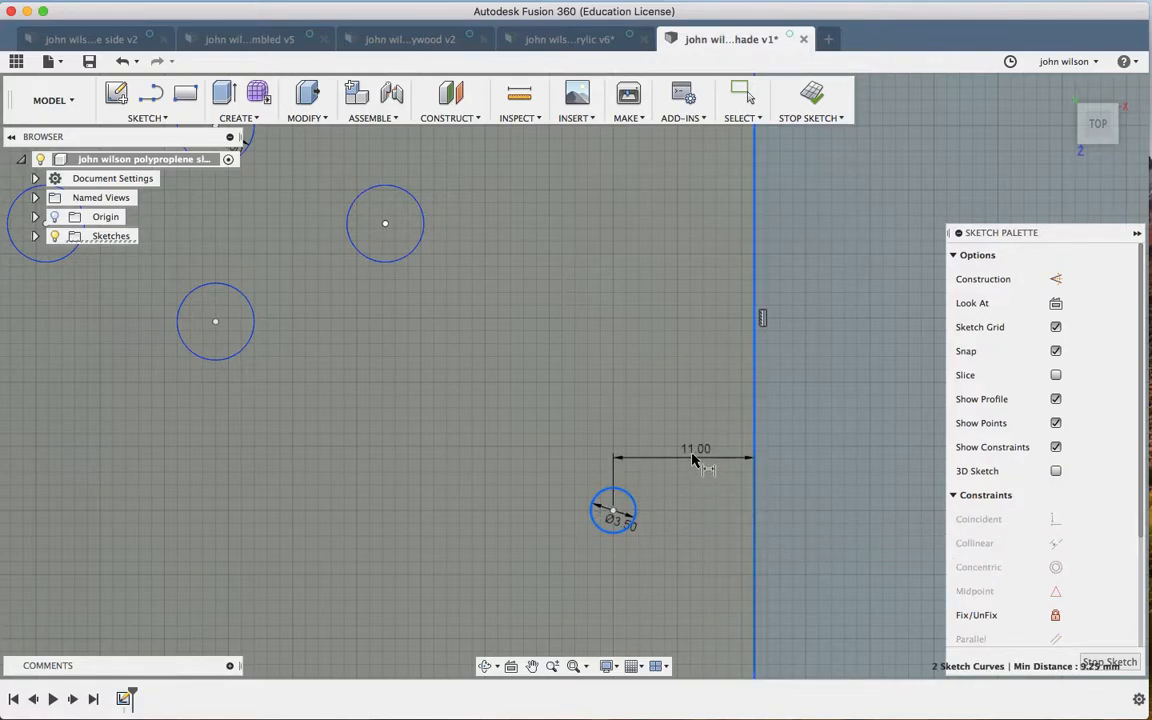
left_click(686, 453)
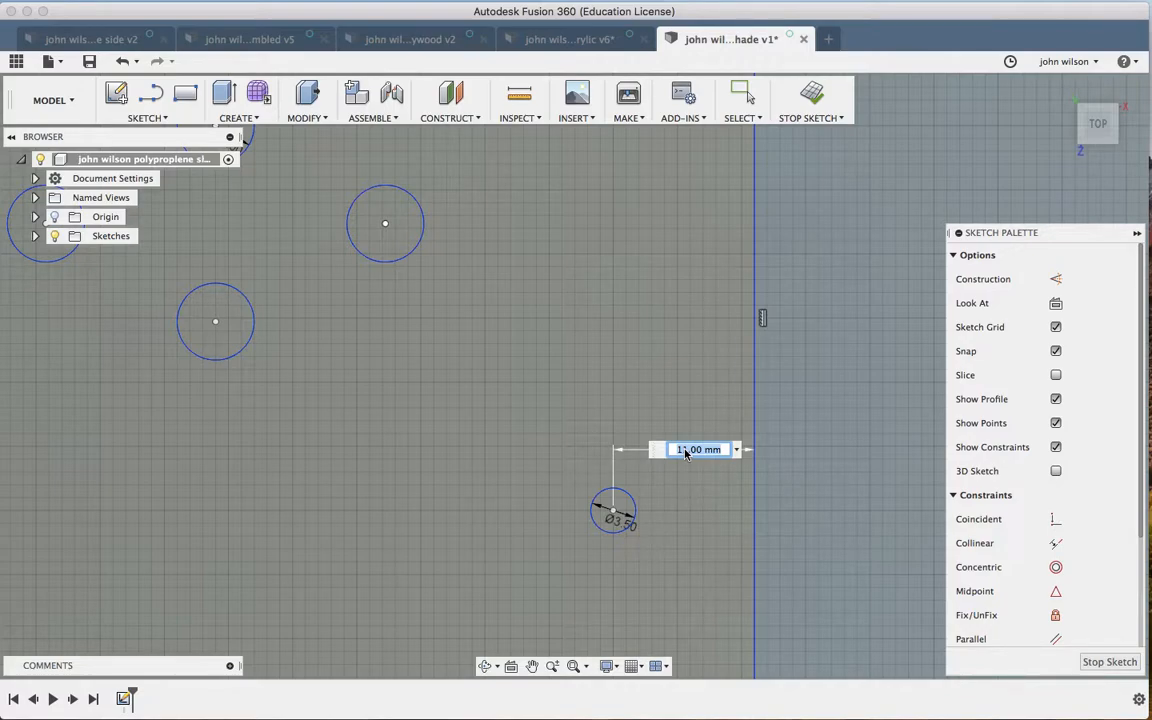
type("10")
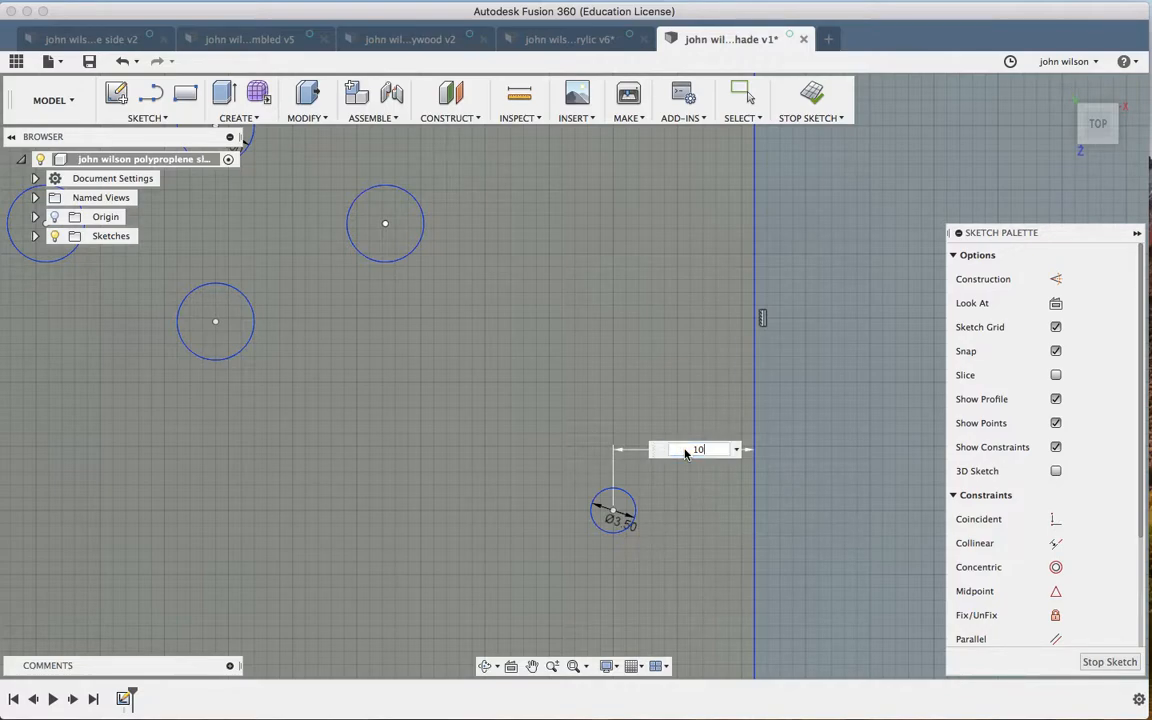
key("Return")
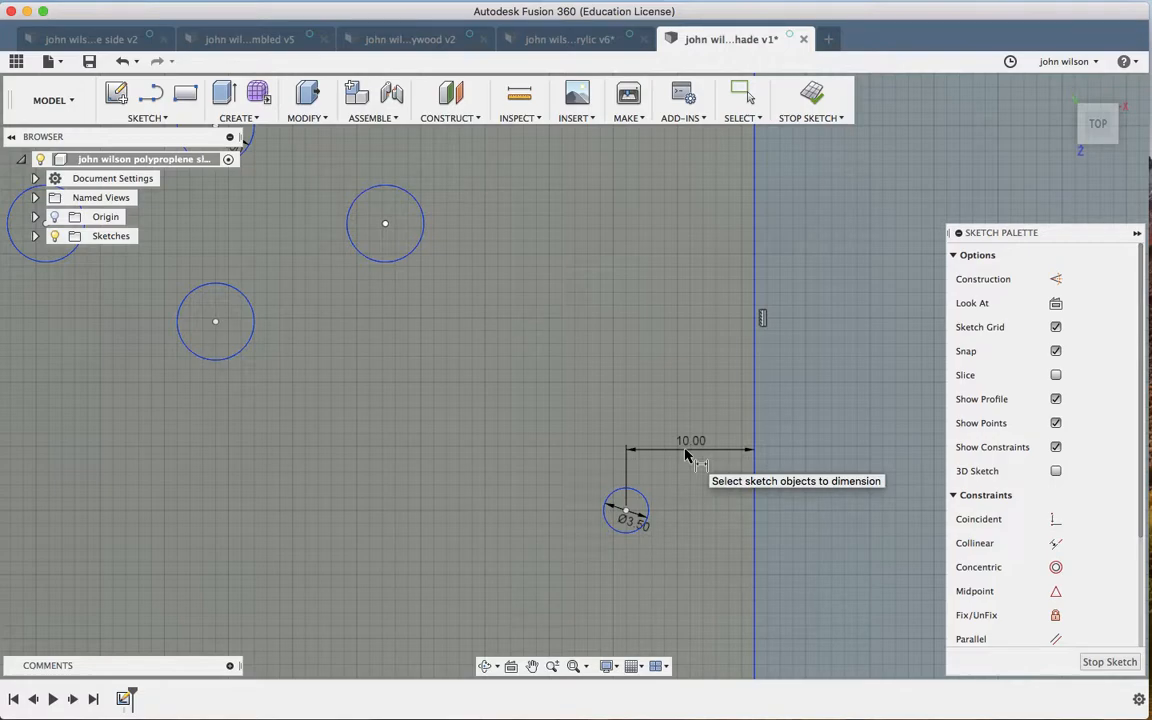
Step: Dimension the upper Ø3.5 mm hole 10 mm from the right edge
scroll(685, 456, "up", 10)
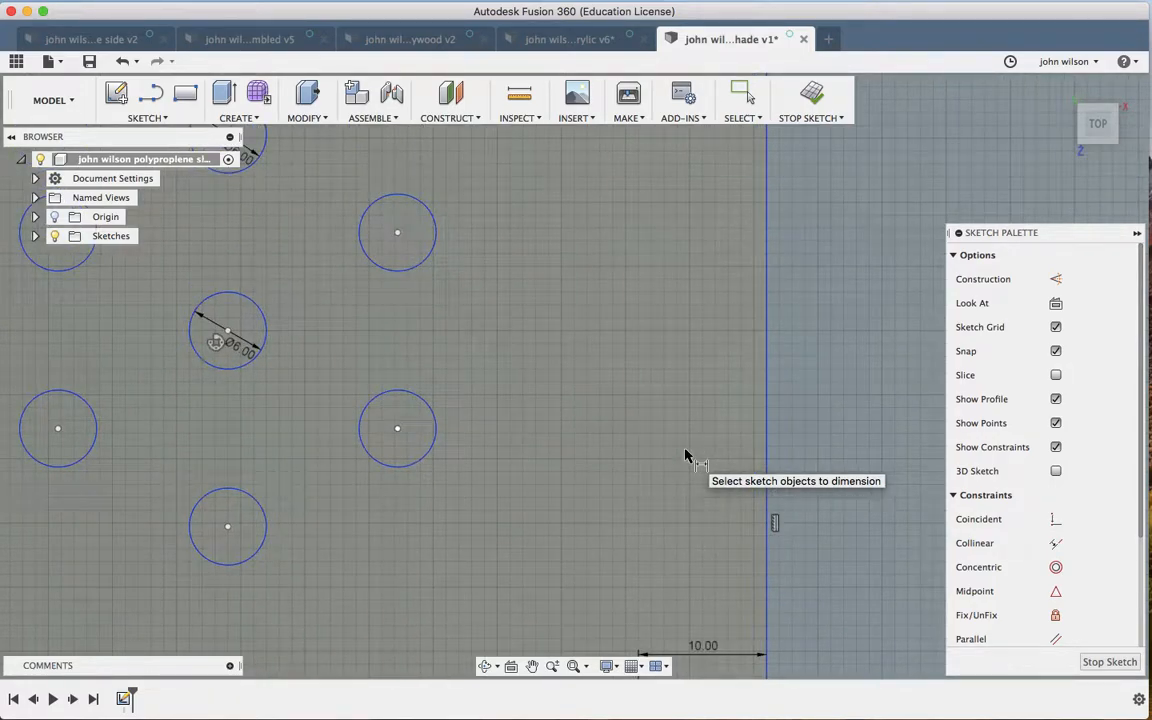
scroll(685, 456, "up", 3)
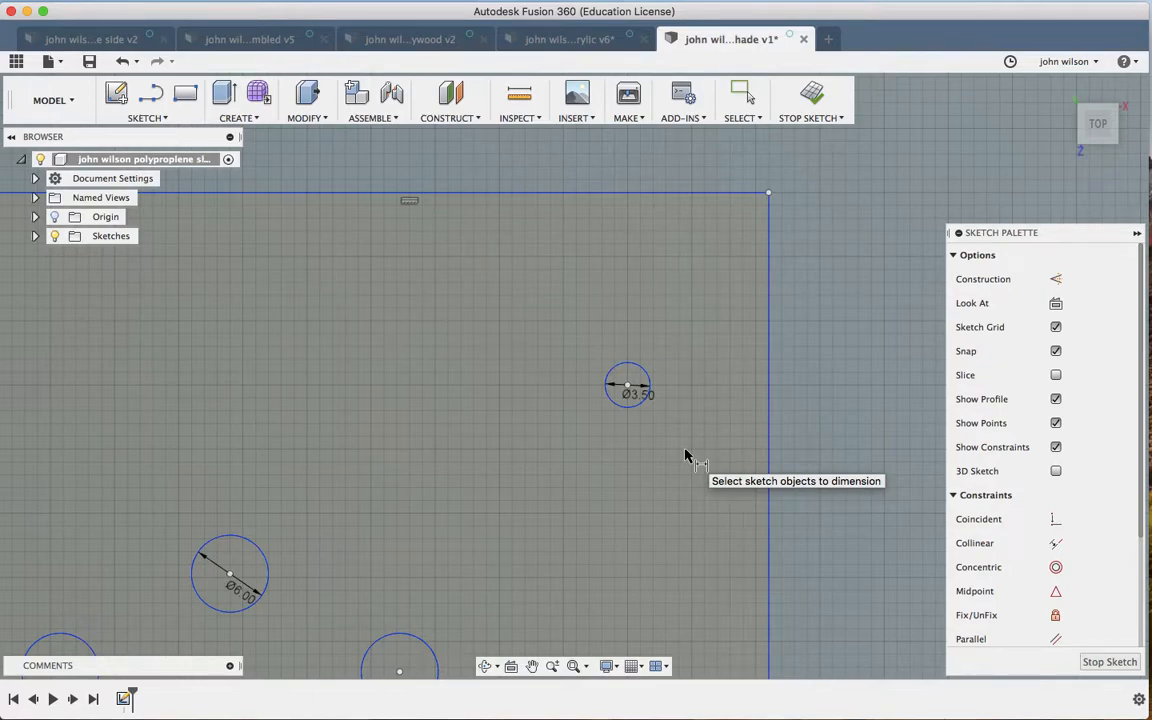
left_click(644, 376)
left_click(767, 391)
left_click(697, 332)
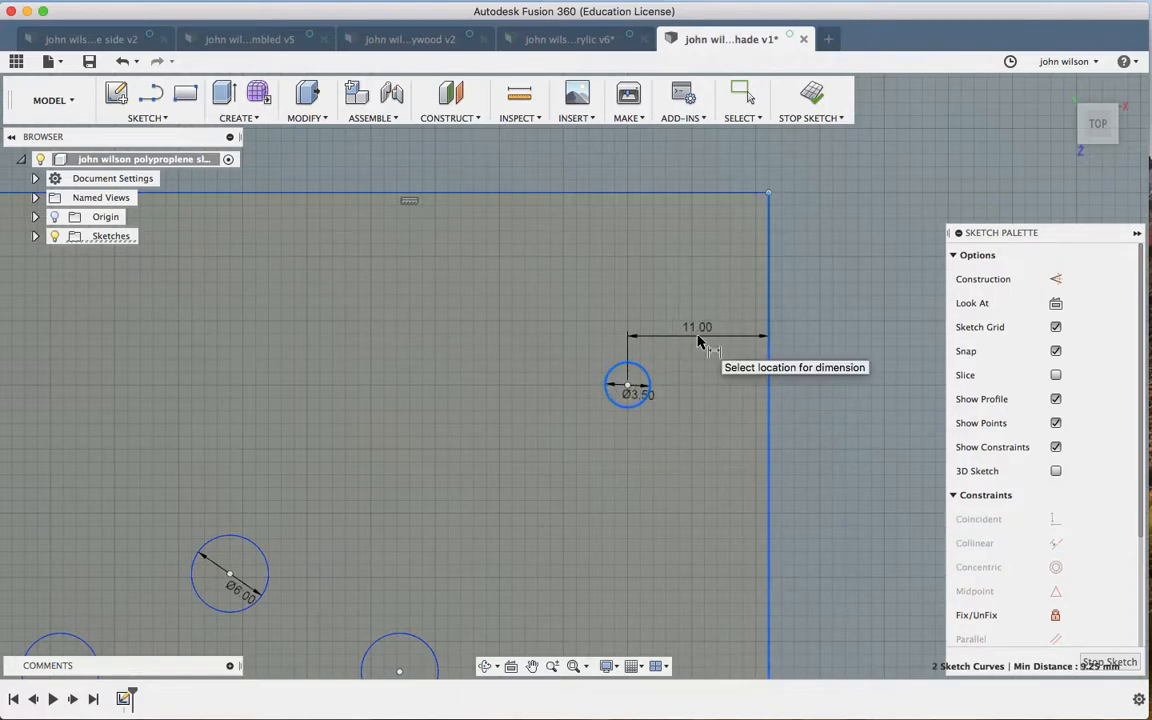
type("10")
key("Return")
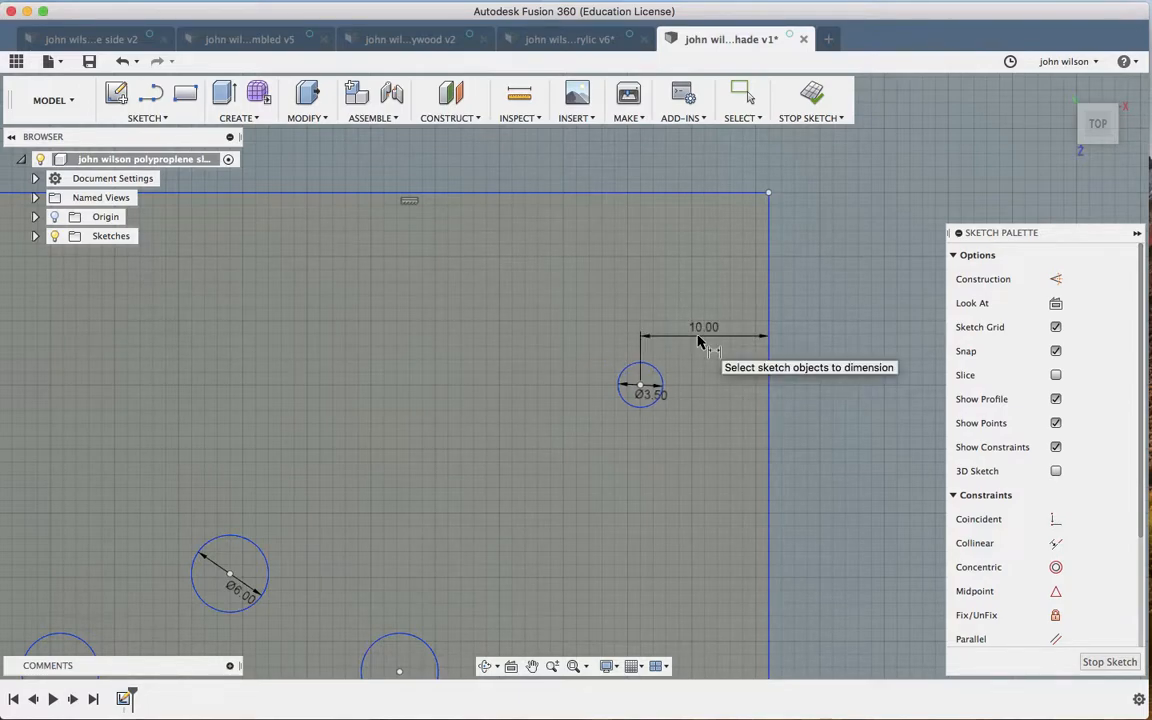
scroll(698, 343, "down", 3)
scroll(698, 343, "down", 3)
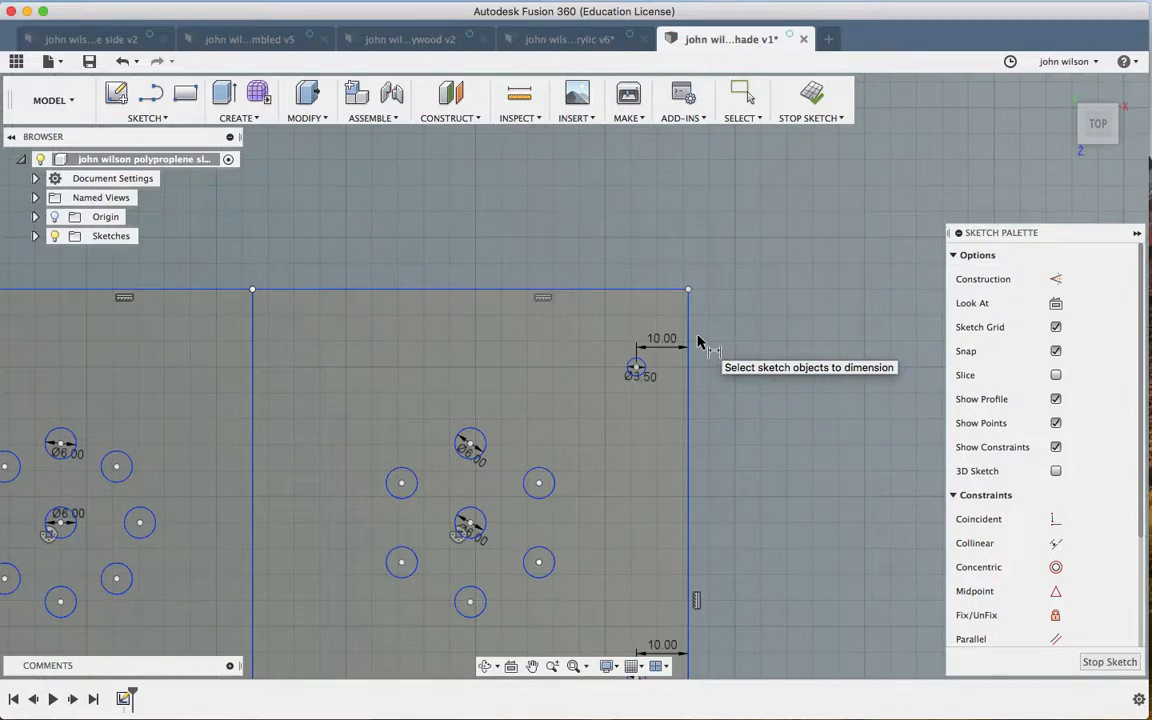
scroll(698, 343, "down", 5)
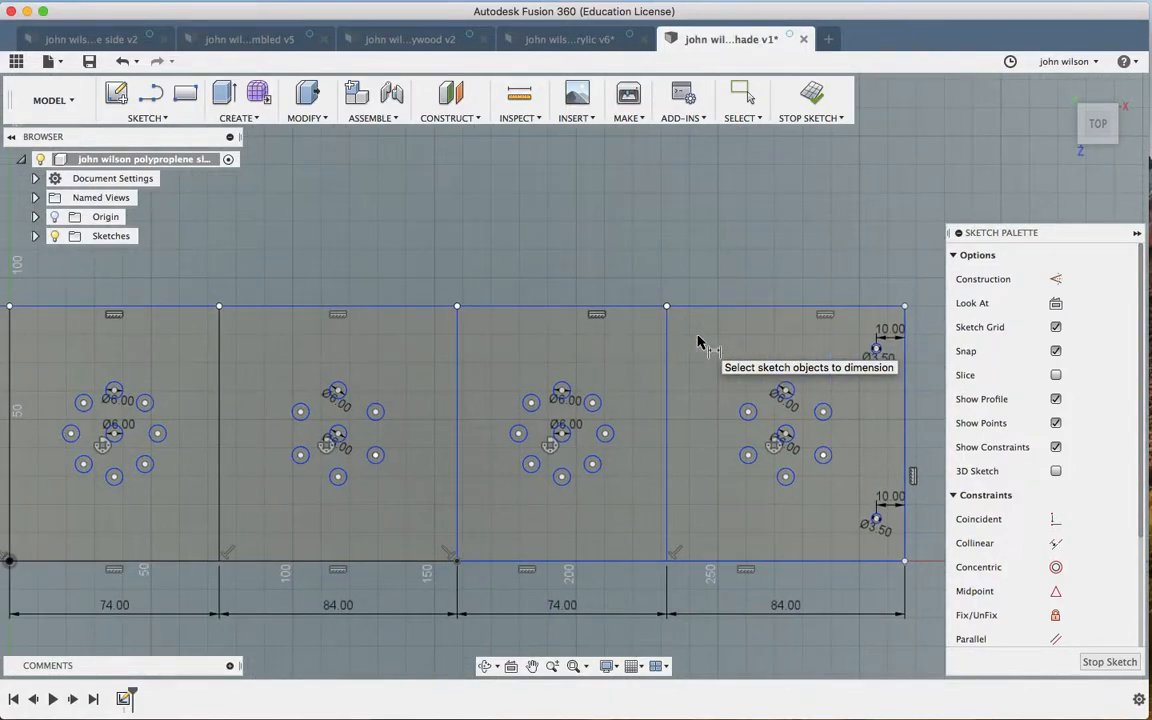
scroll(698, 343, "up", 3)
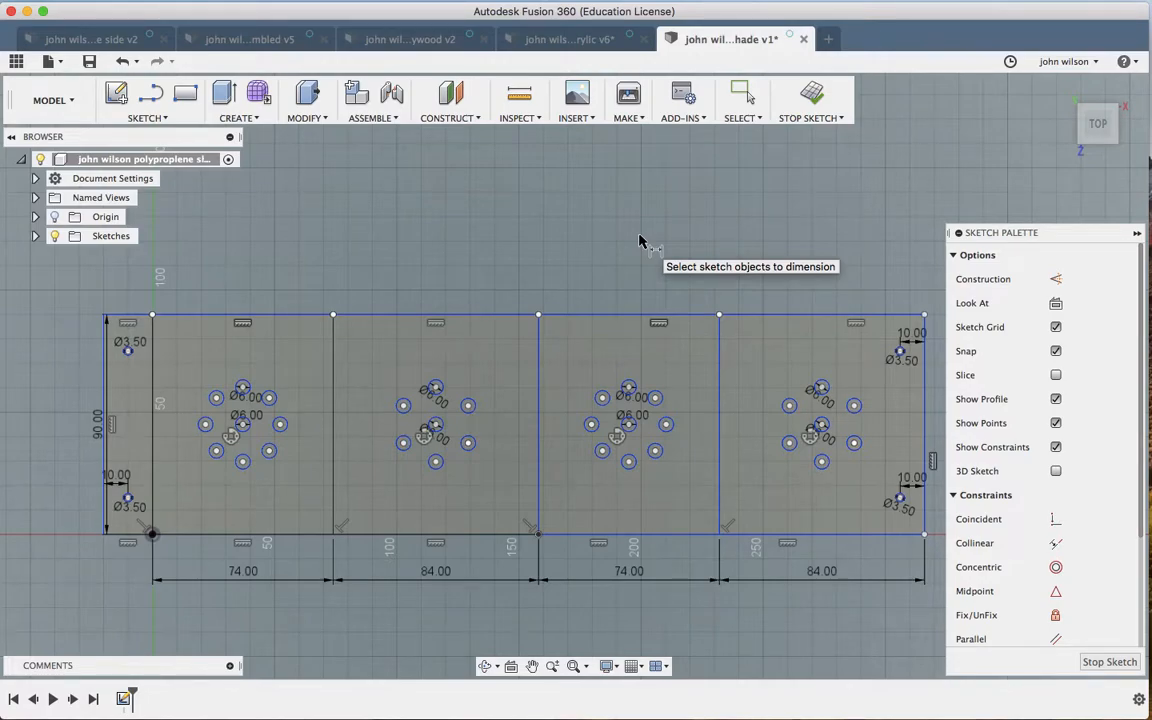
scroll(640, 241, "right", 2)
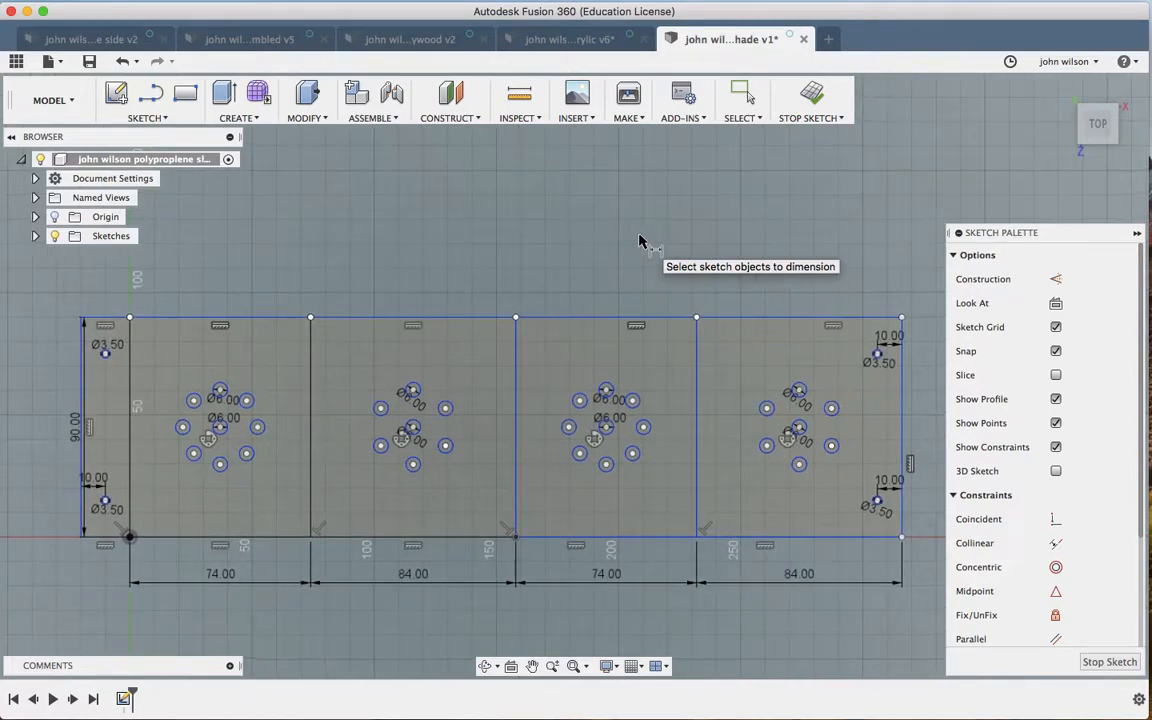
Step: Save the candle-shade design as a new version, keeping the default version description
left_click(89, 61)
left_click(598, 369)
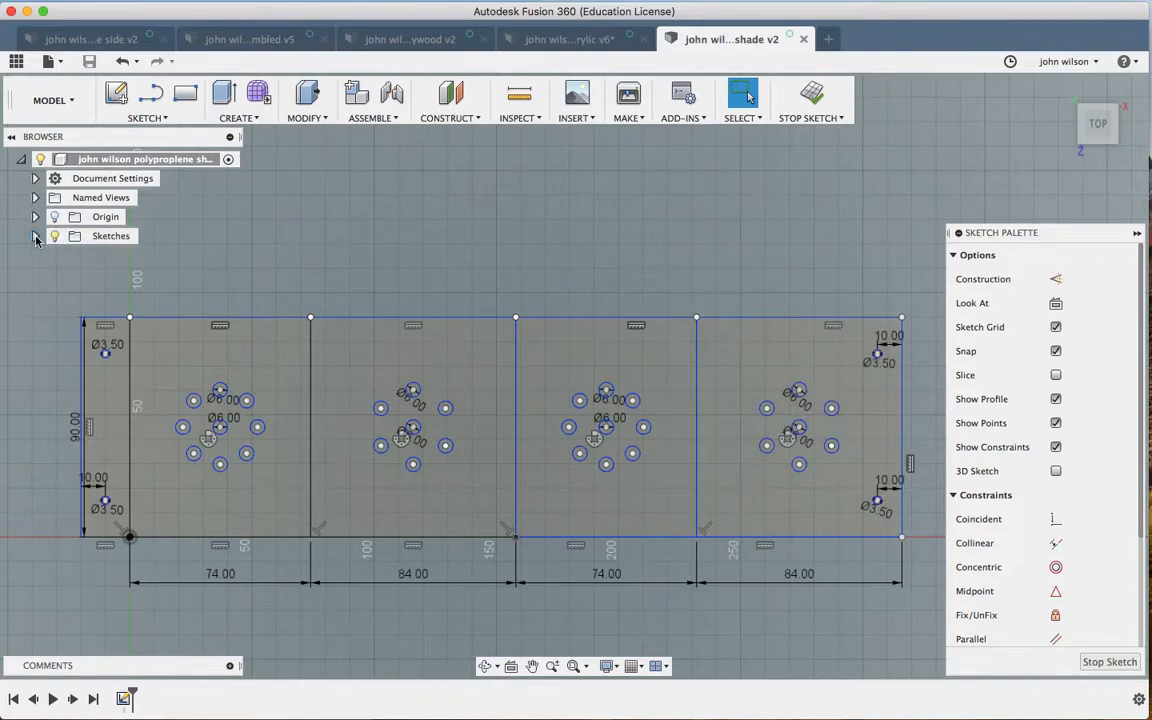
Step: Export Sketch1 as a DXF to the Desktop, named with a person's name plus 'polypropylene for cutting white'
left_click(36, 237)
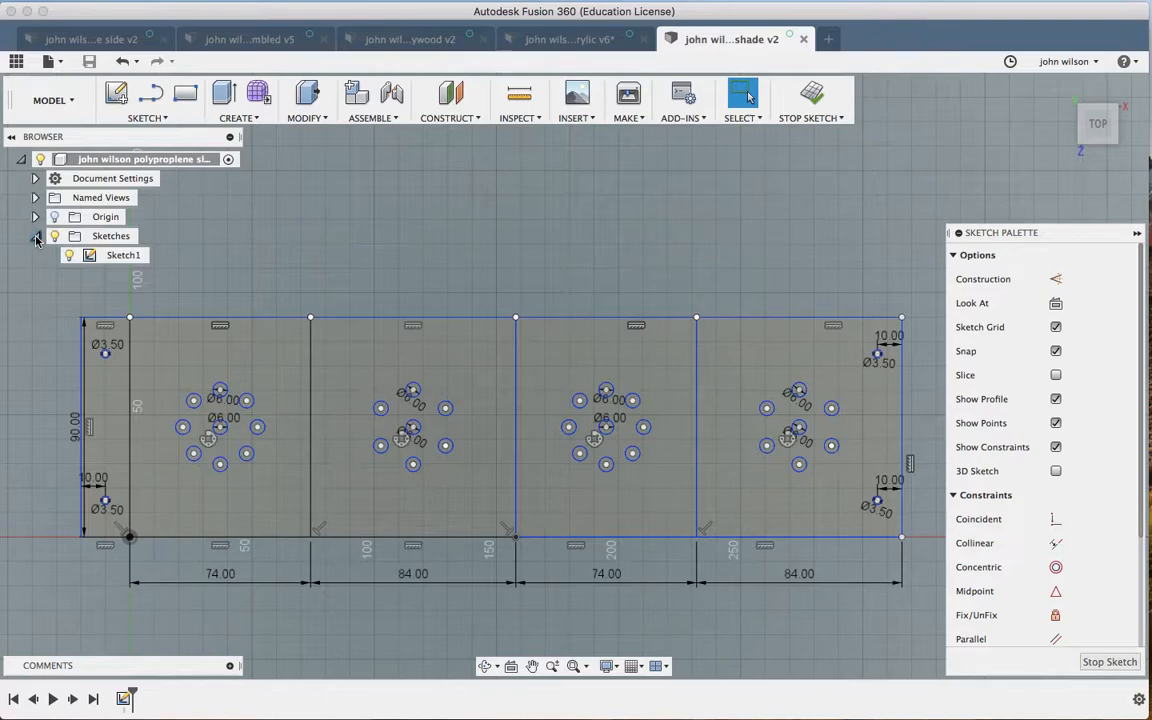
right_click(116, 262)
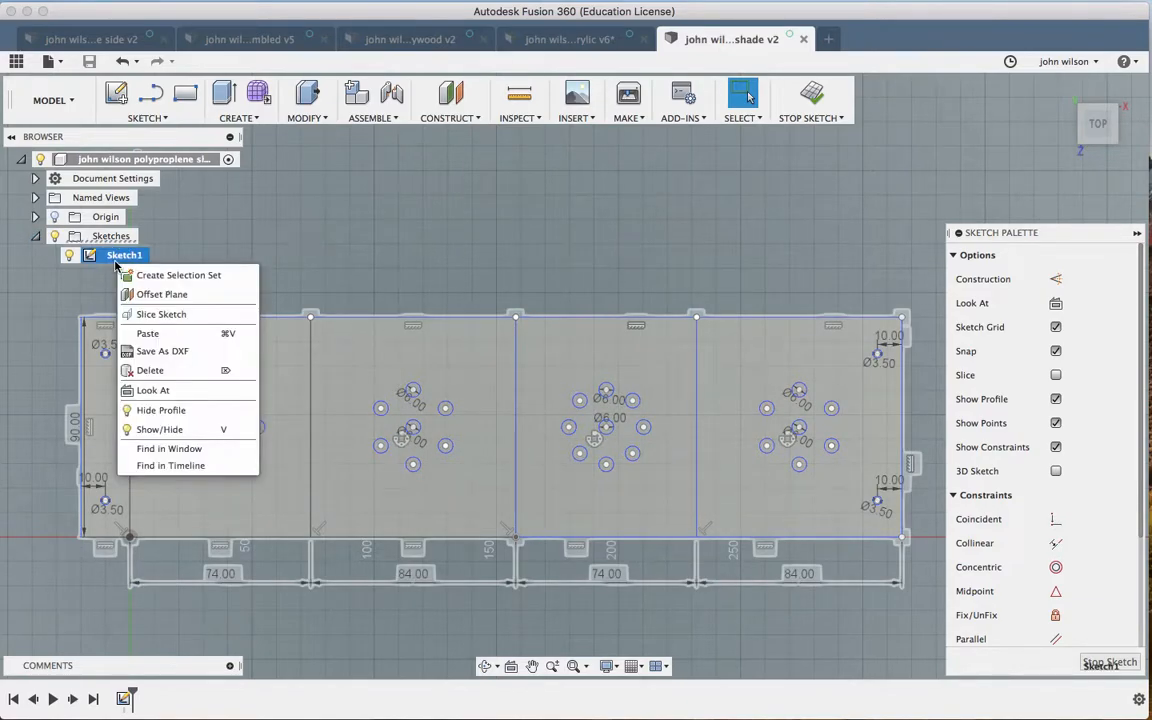
left_click(165, 351)
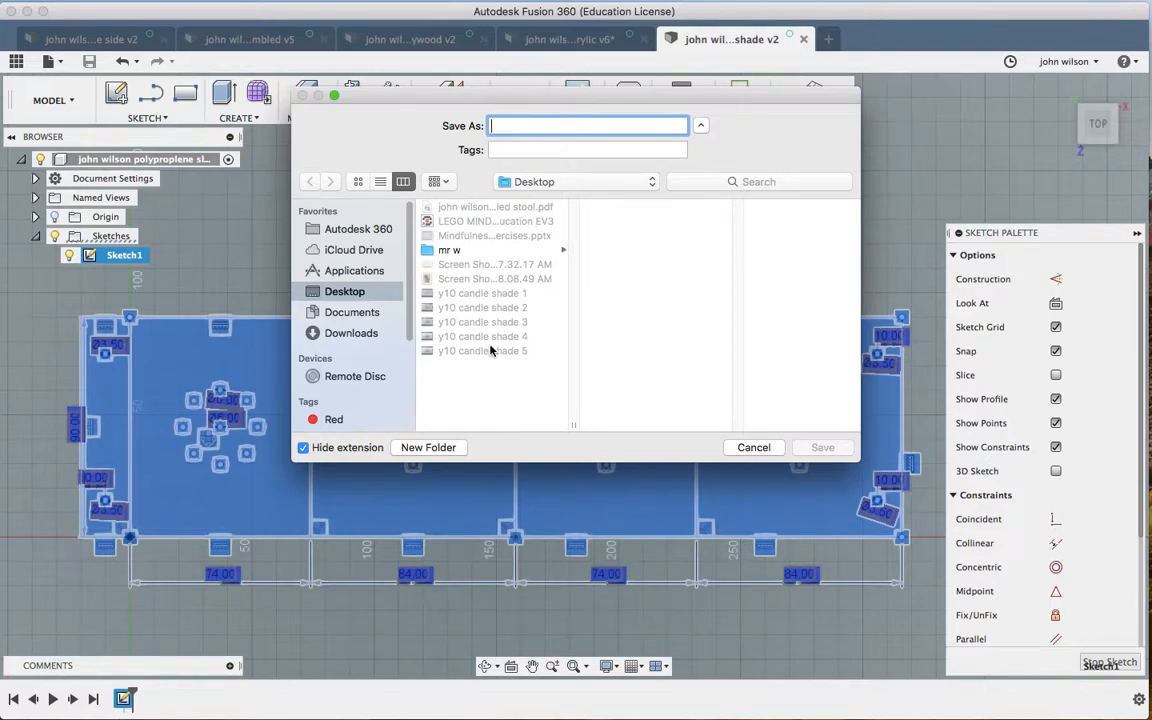
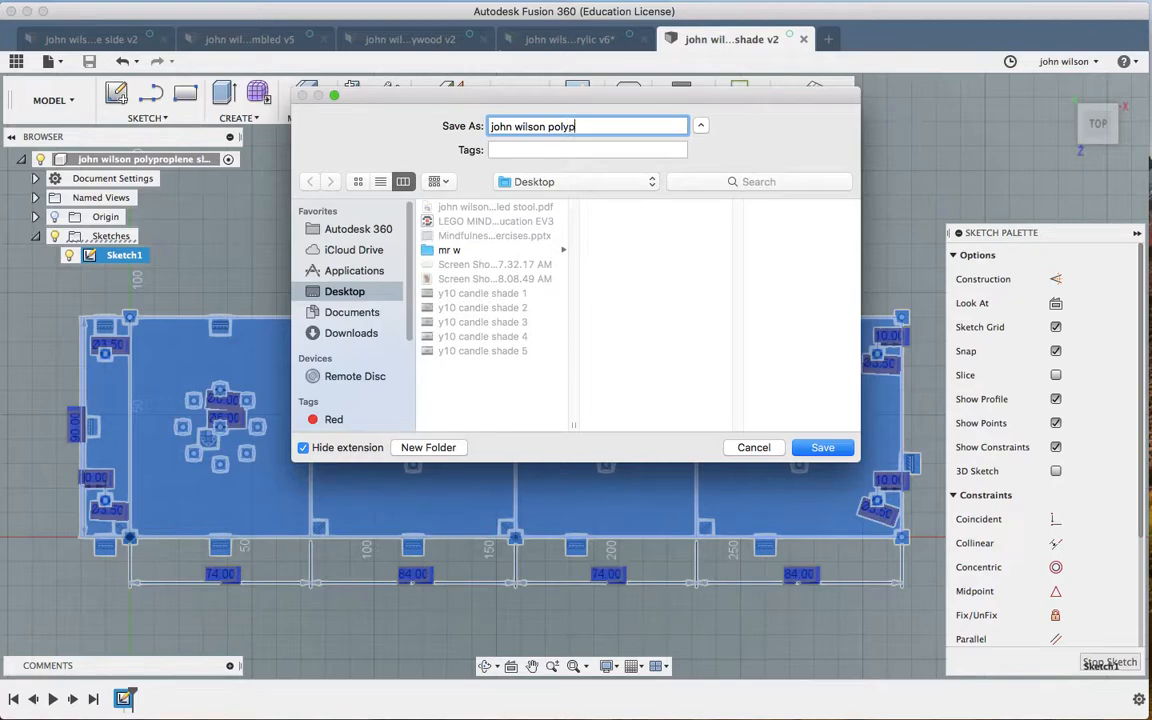
type("roplene for cutting white")
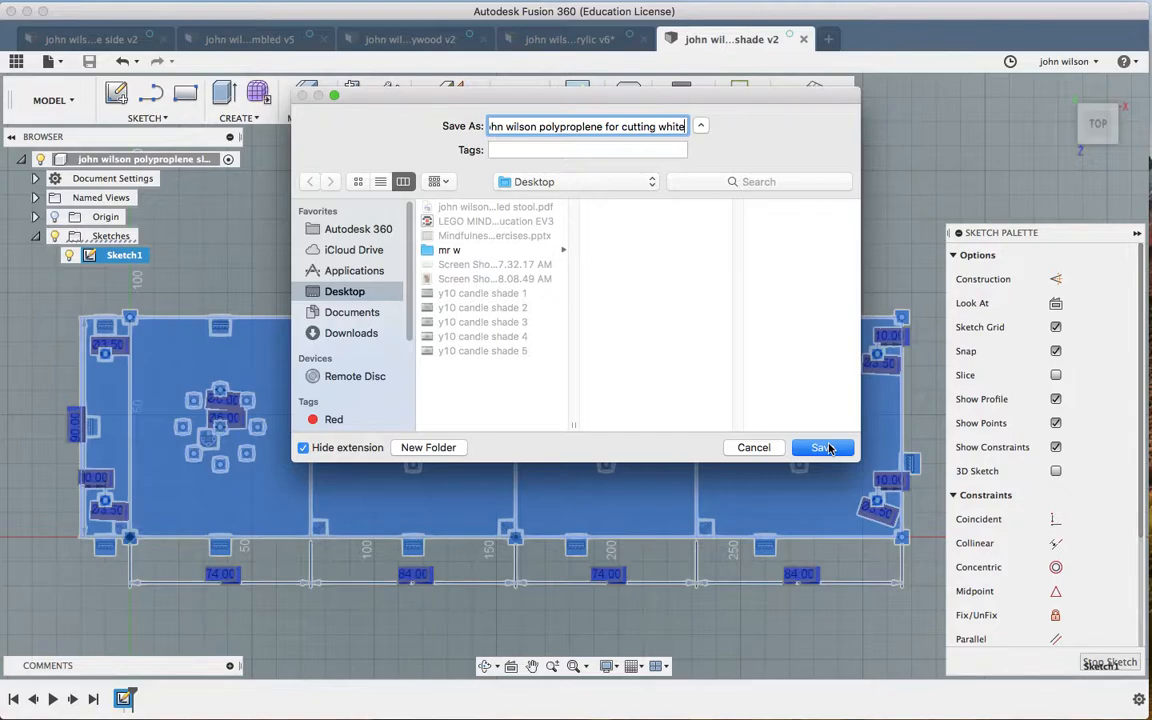
left_click(822, 448)
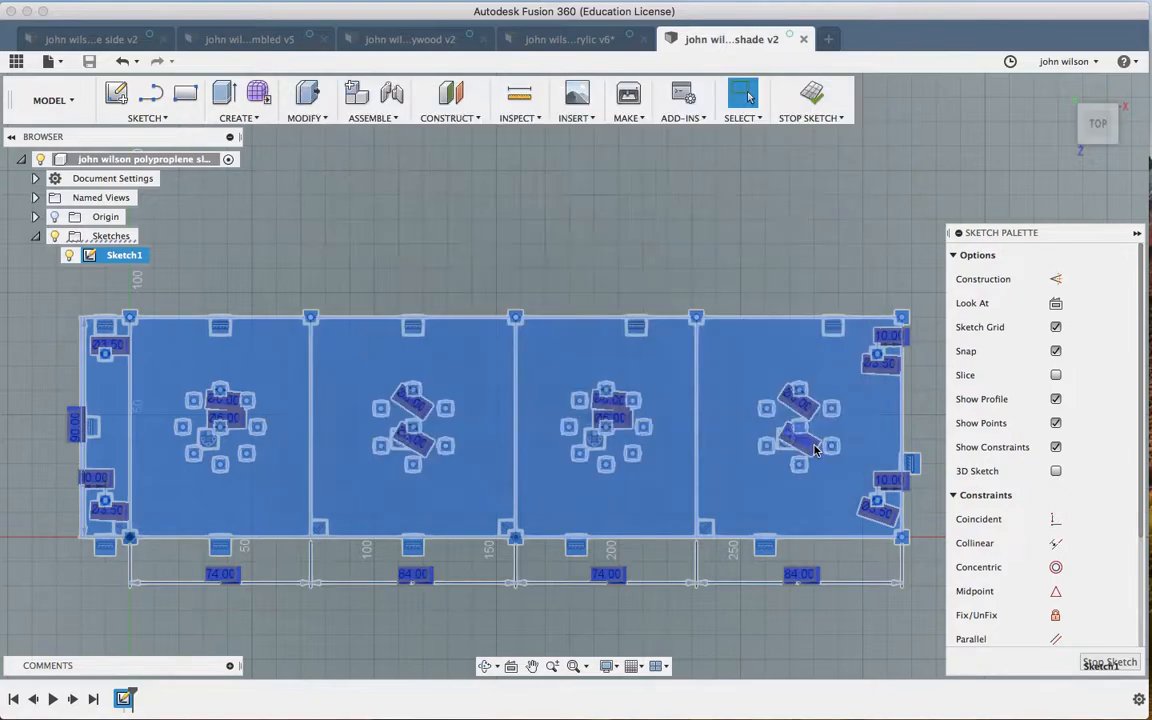
left_click(557, 246)
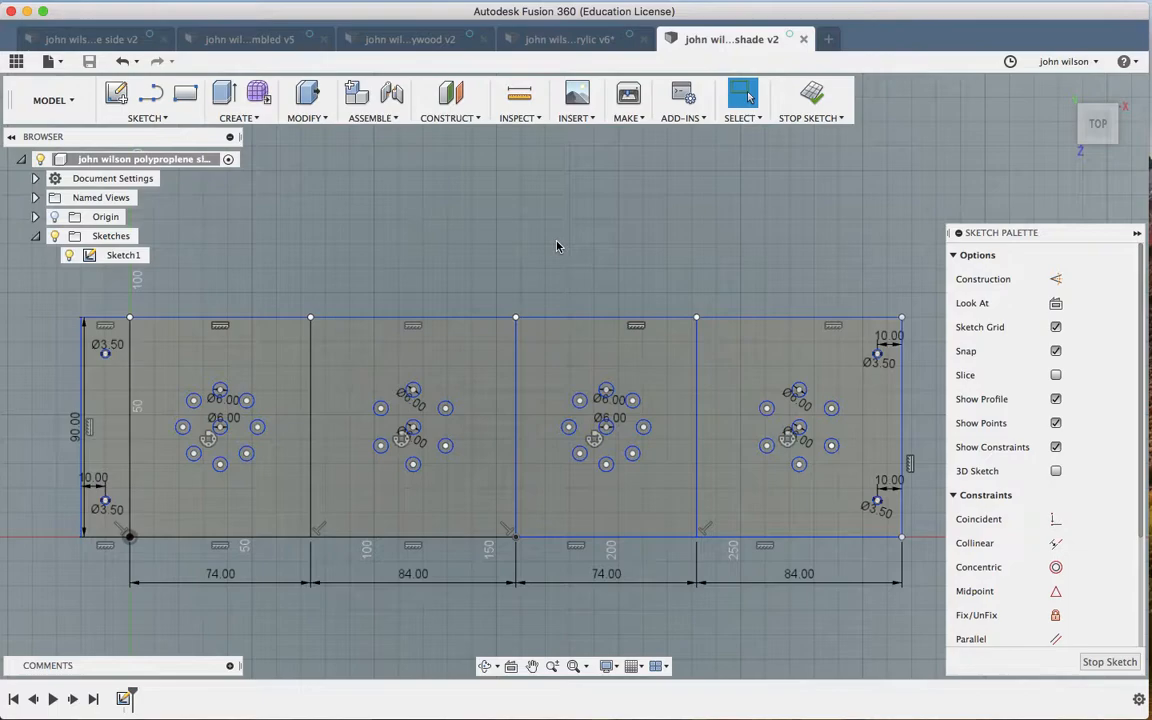